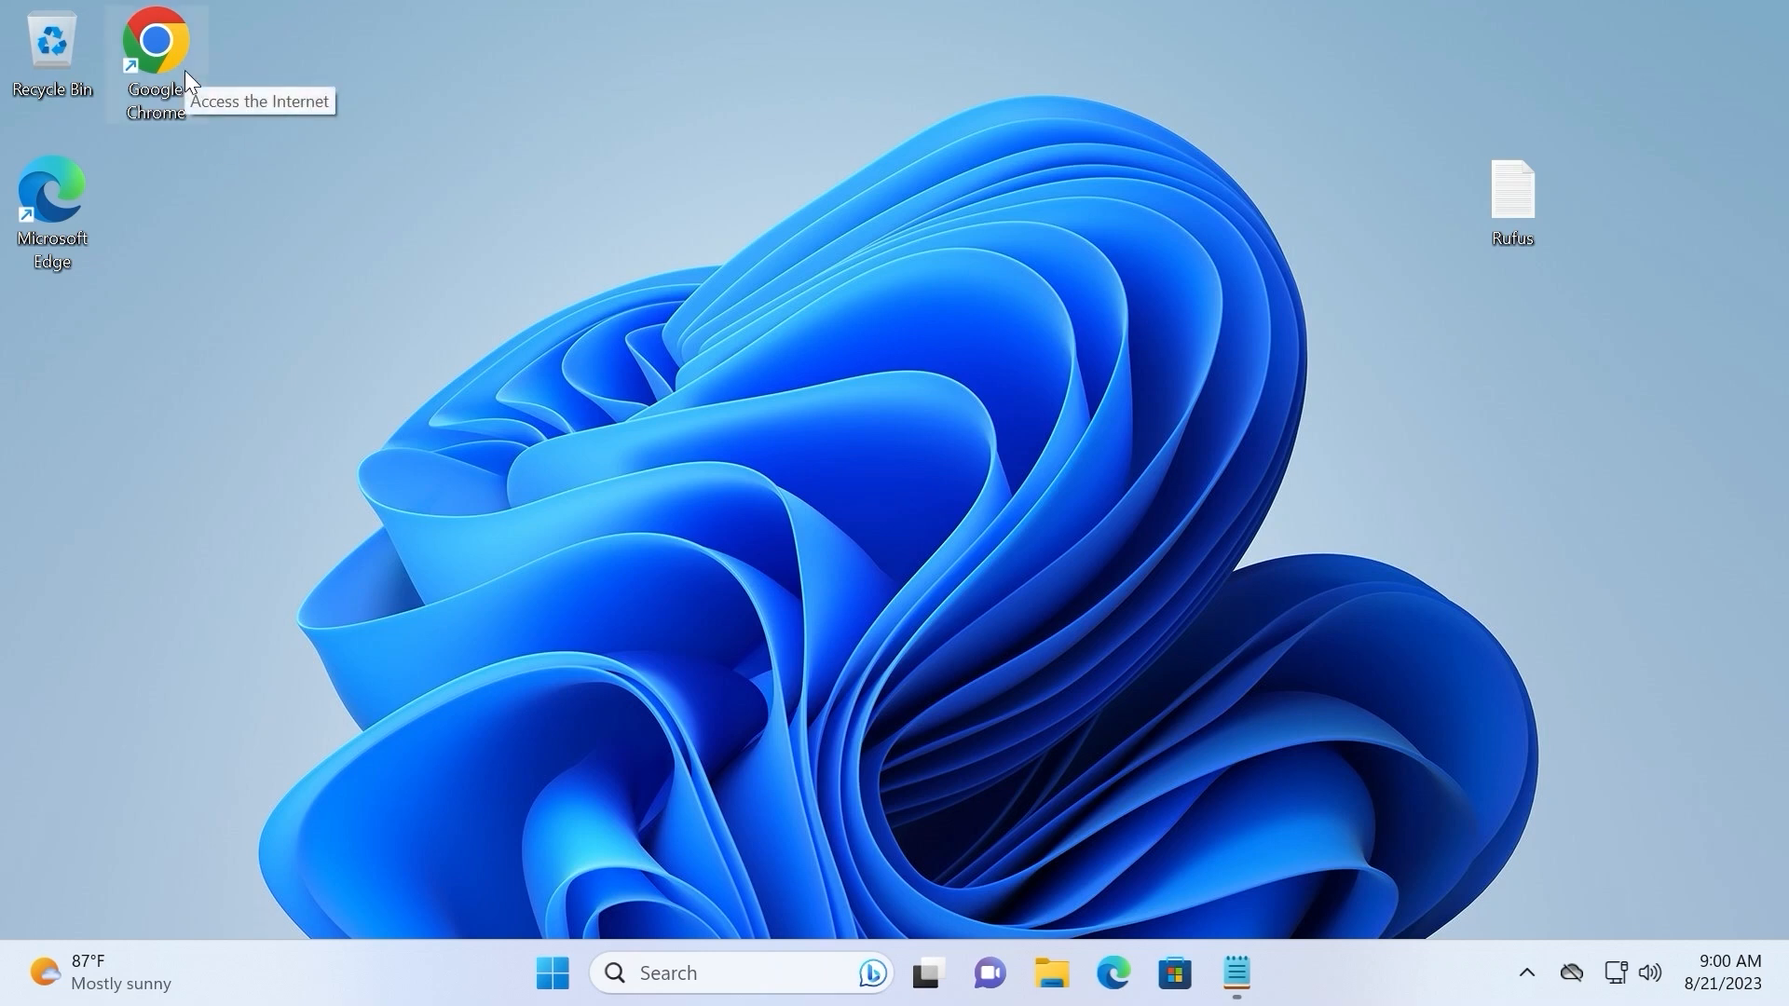
Open Google Chrome and go to the rufus.ie website.
double_click(157, 52)
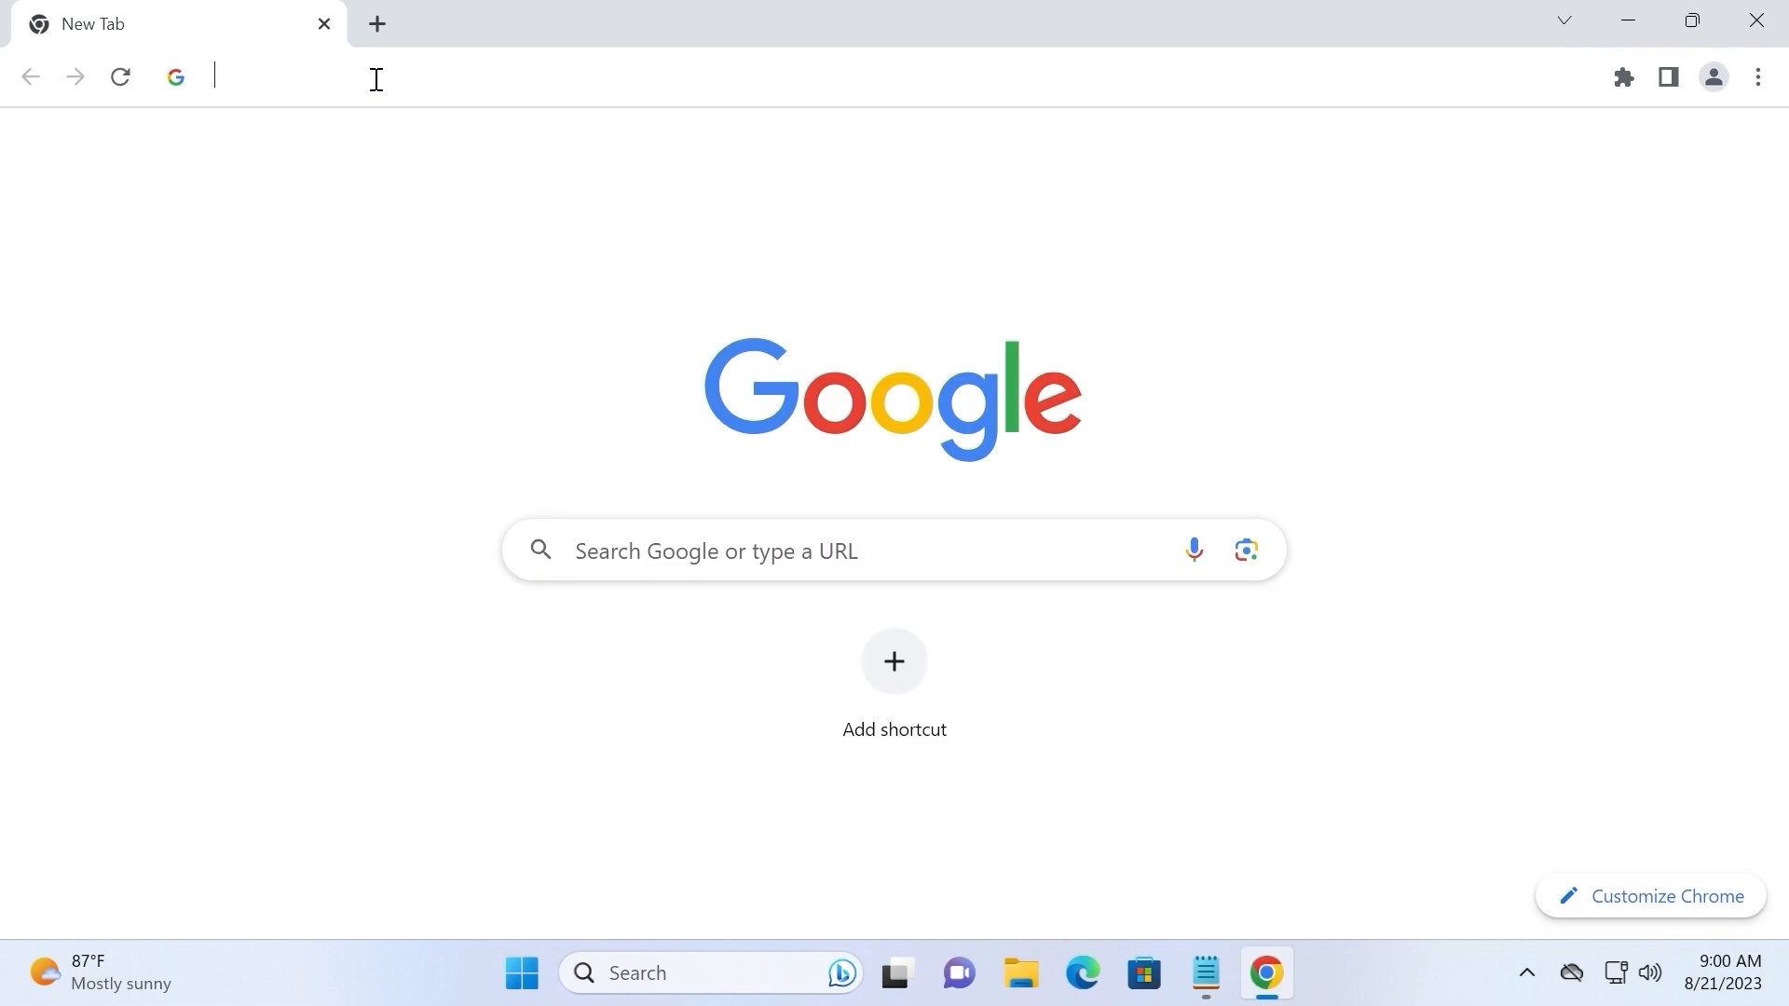
left_click(376, 79)
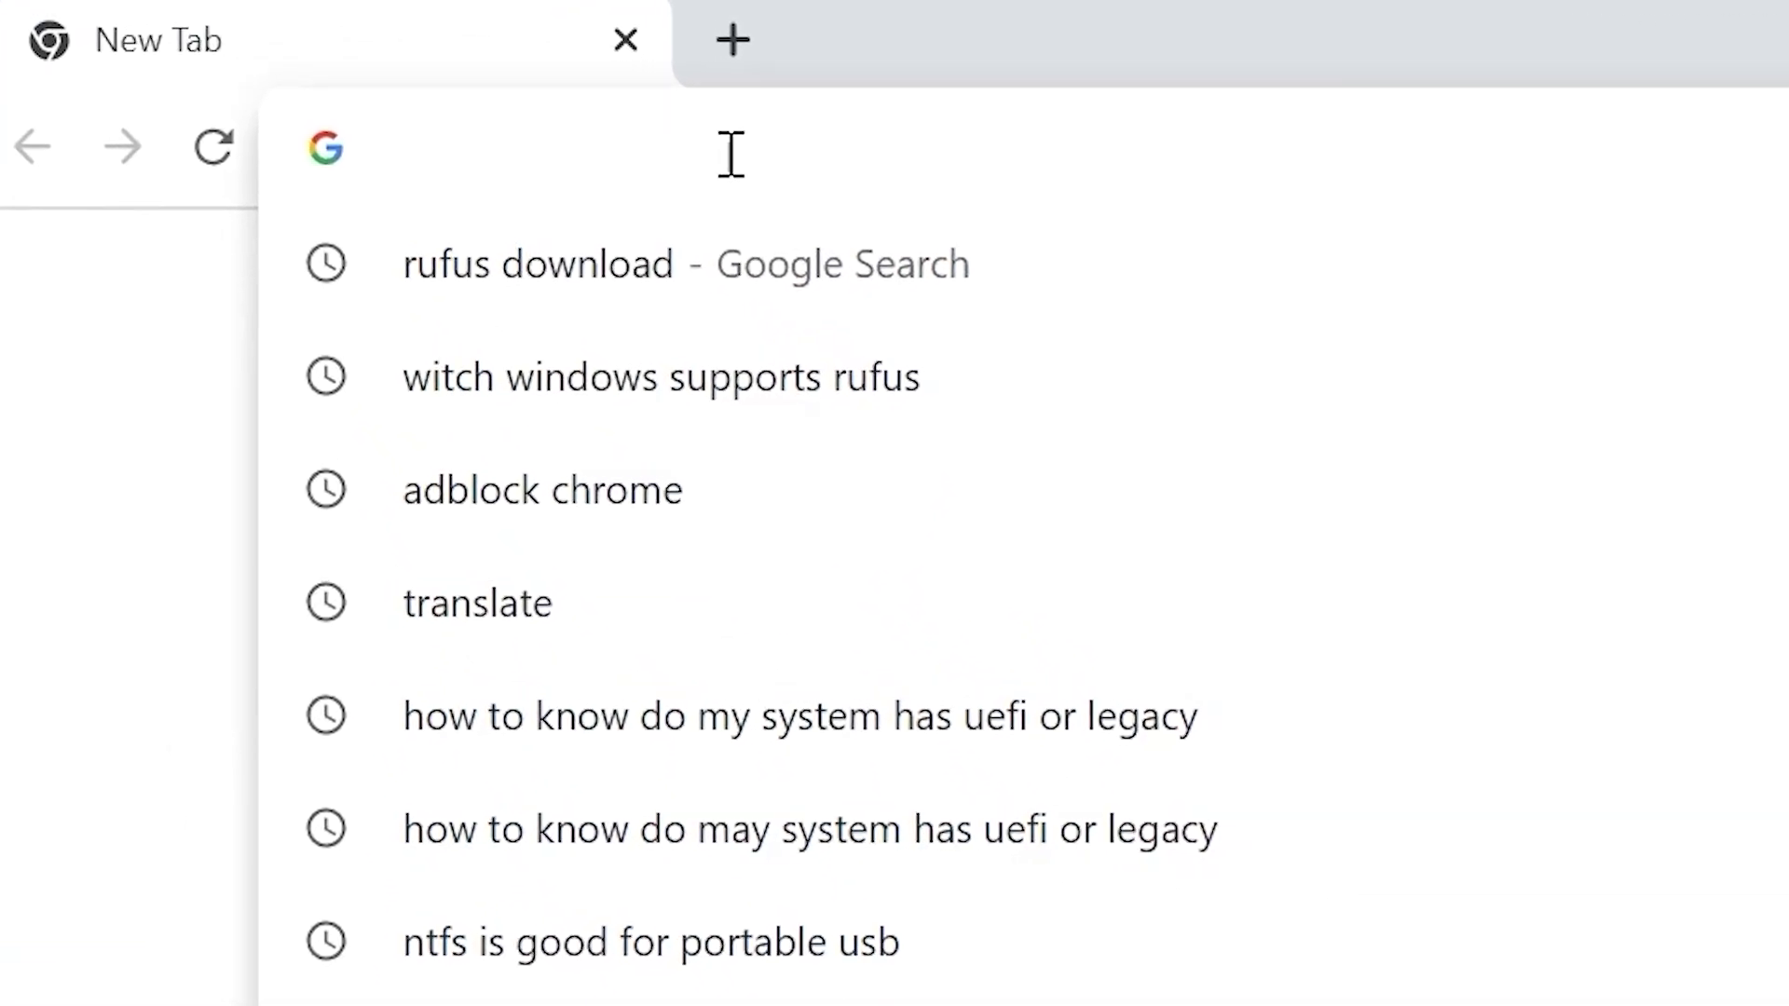
type("rufus")
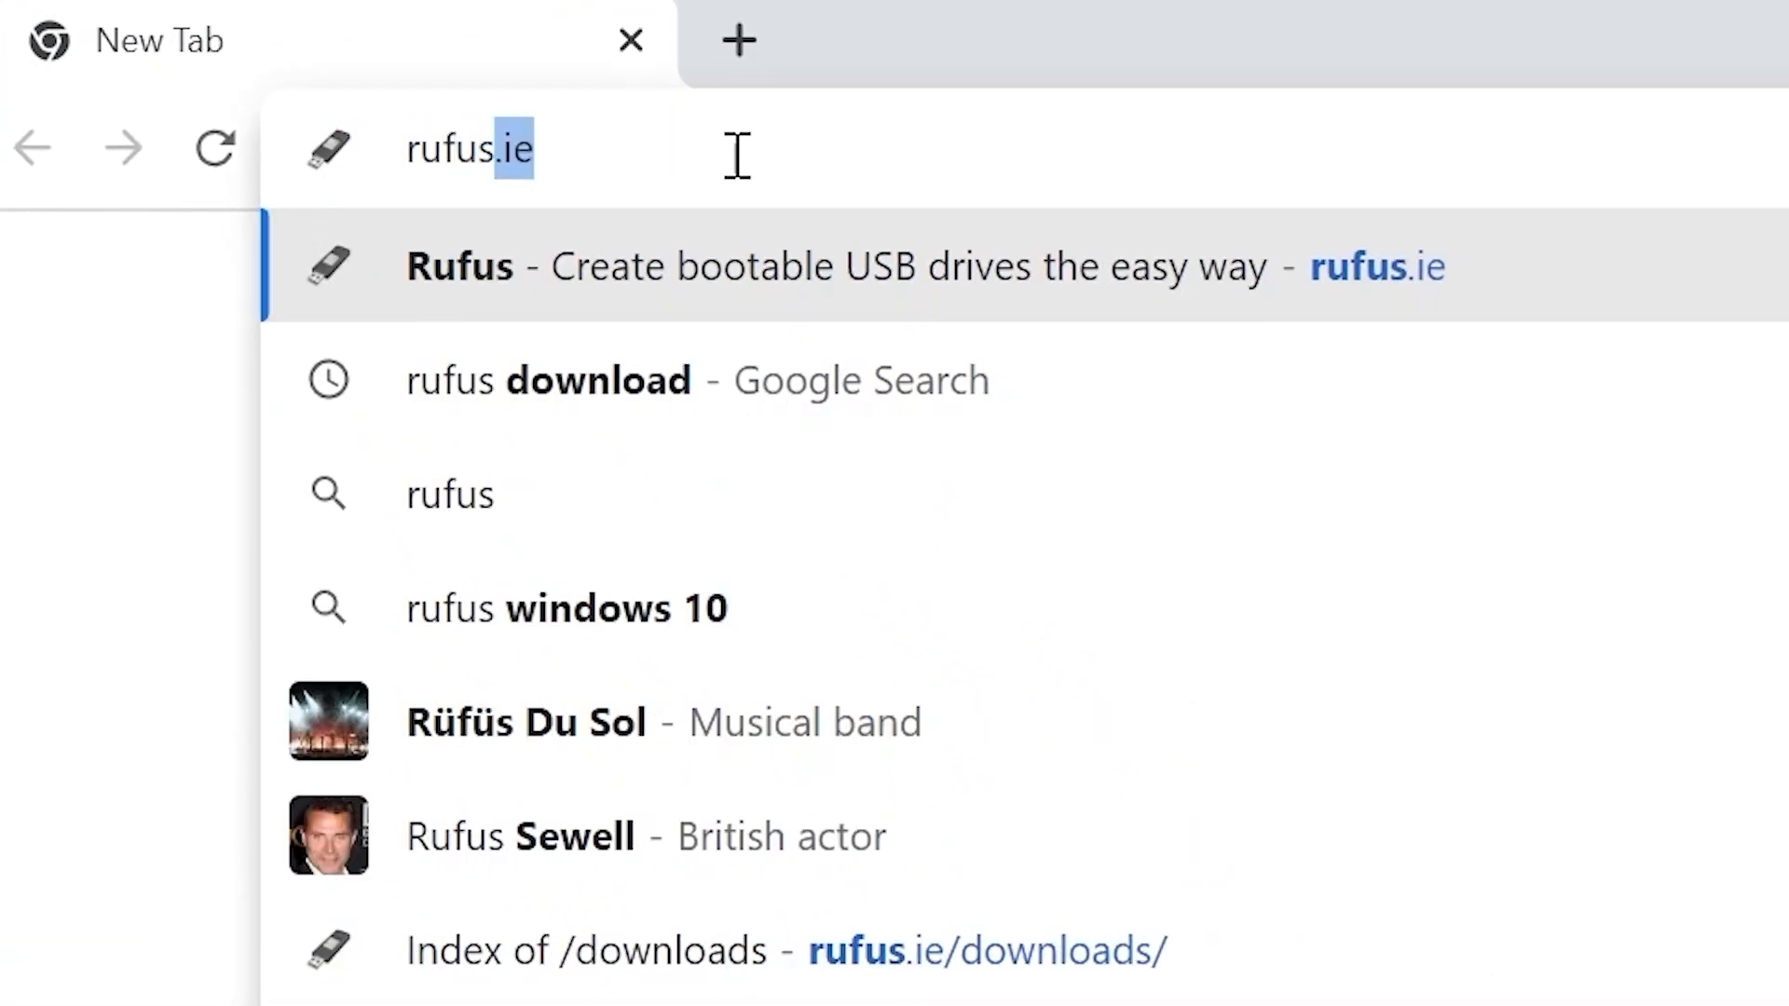
type(".ie")
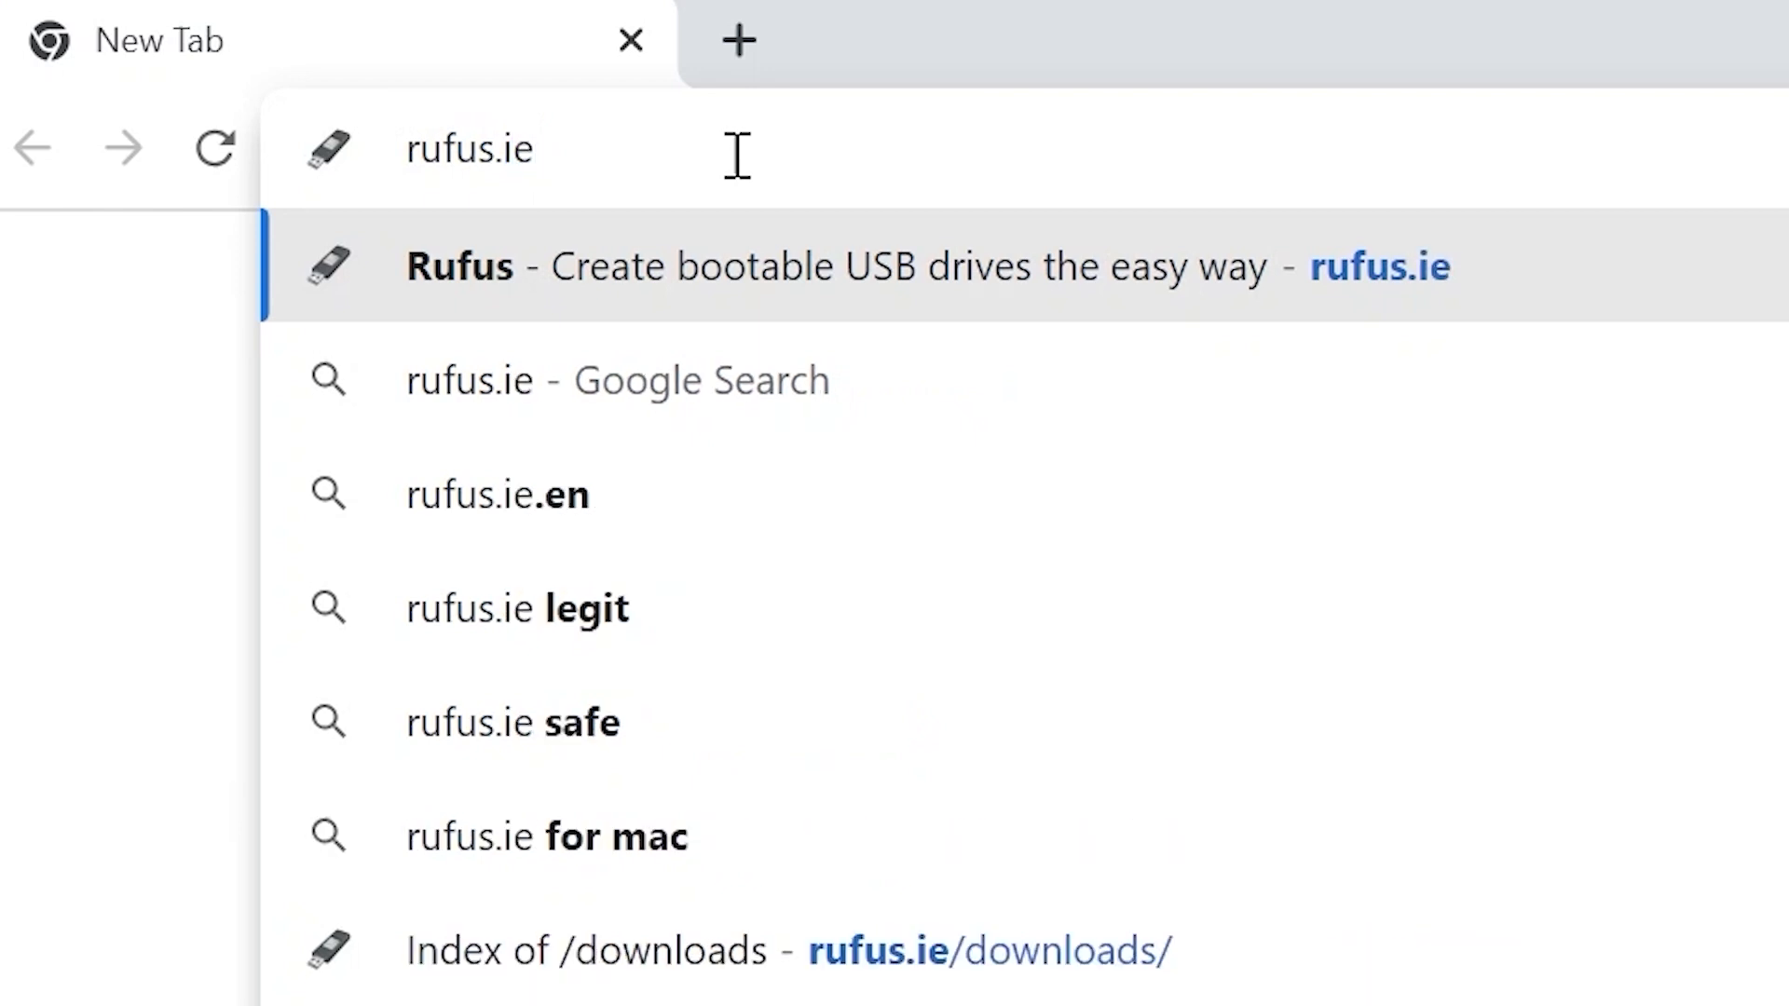
key("Return")
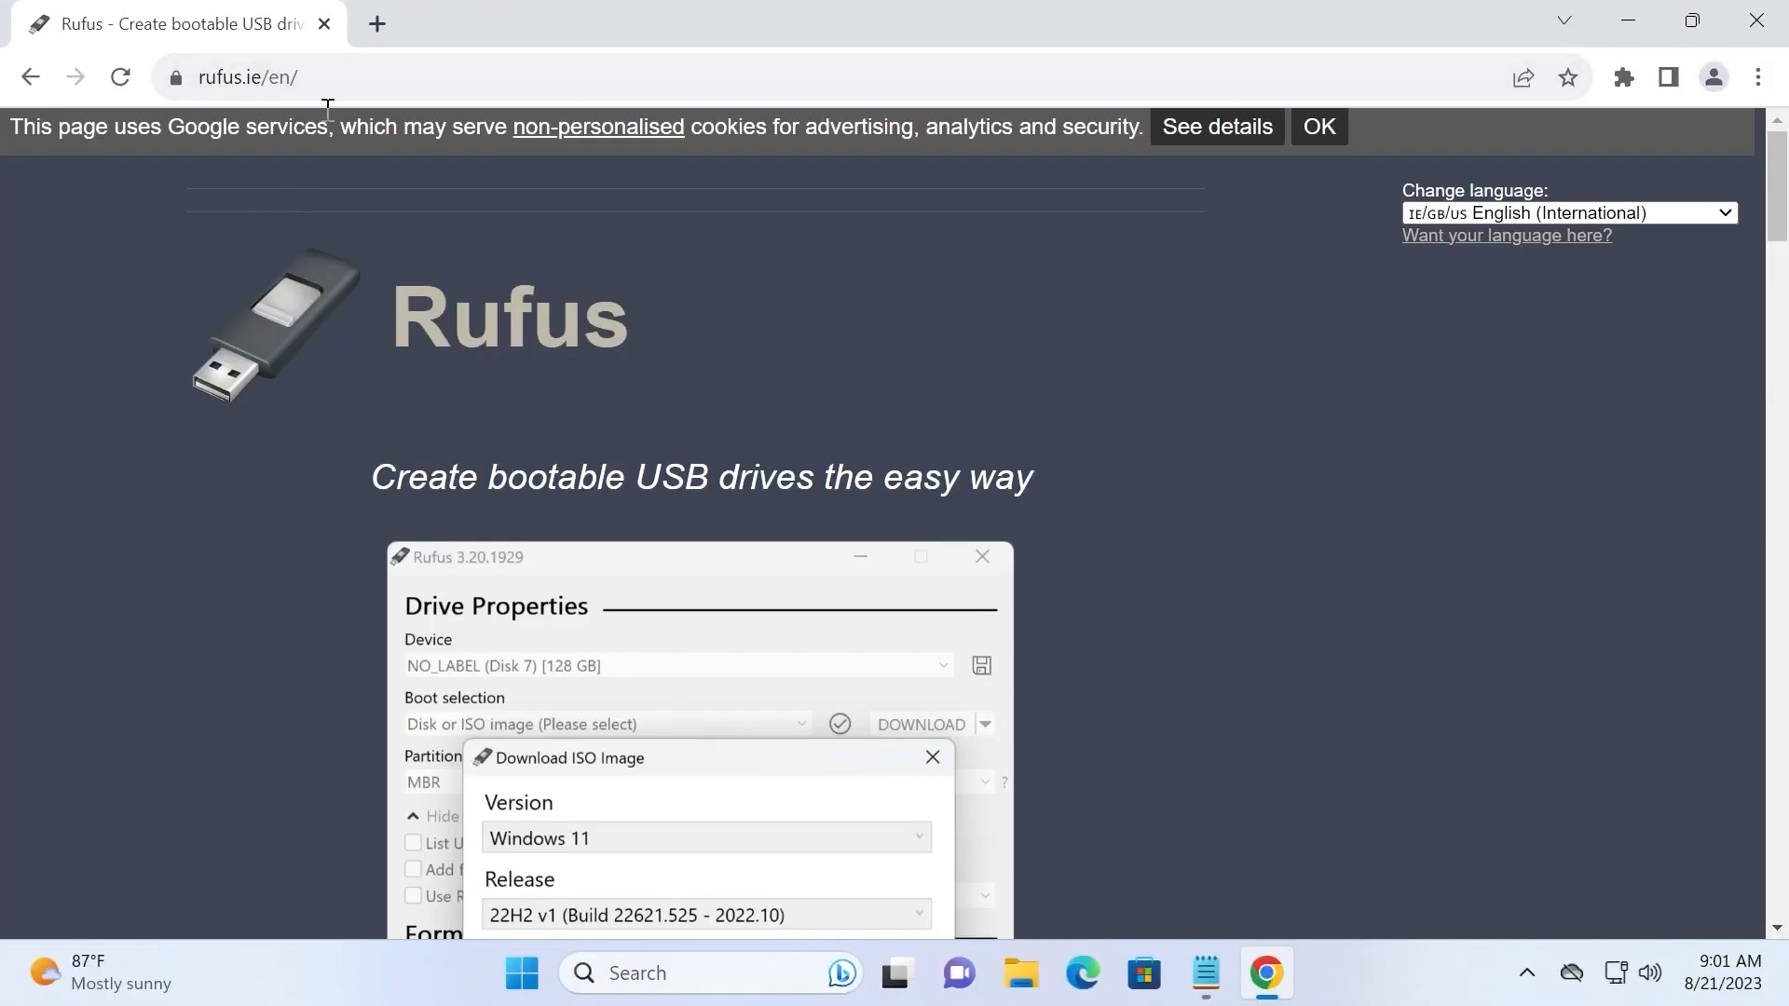
Search Google for "rufus" in a new tab, read the software's description, and close that tab.
left_click(377, 22)
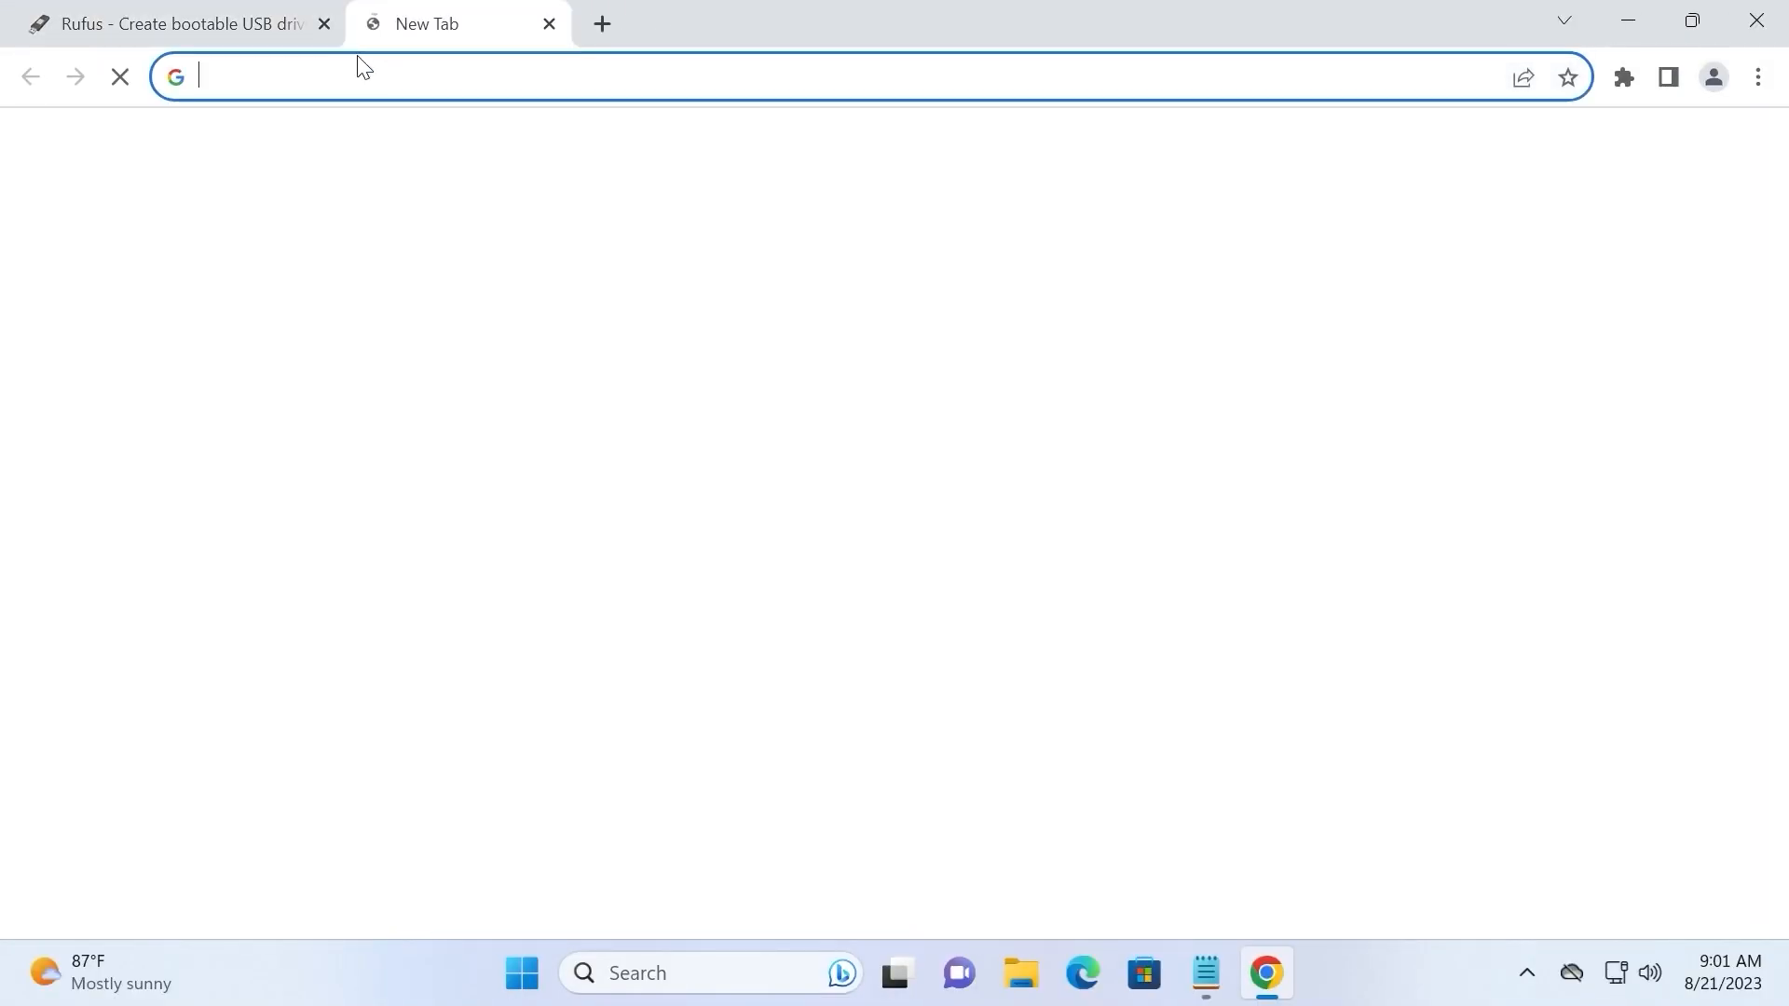
type("rufus")
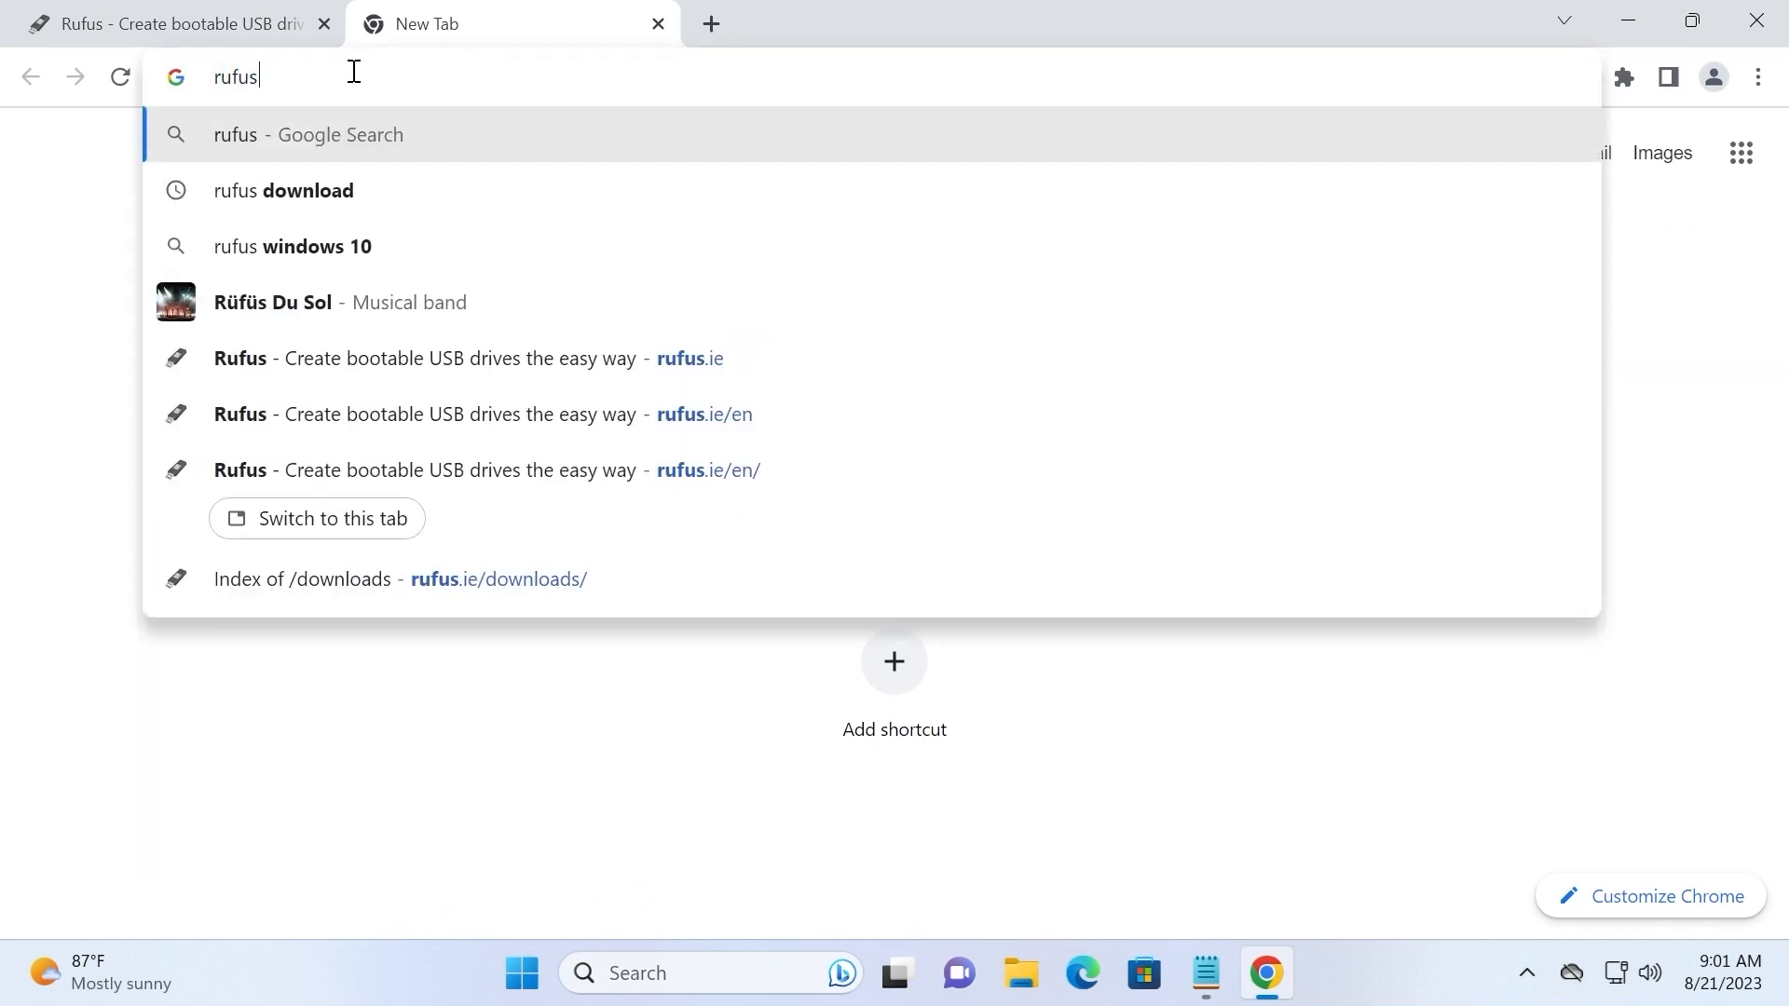
key("Return")
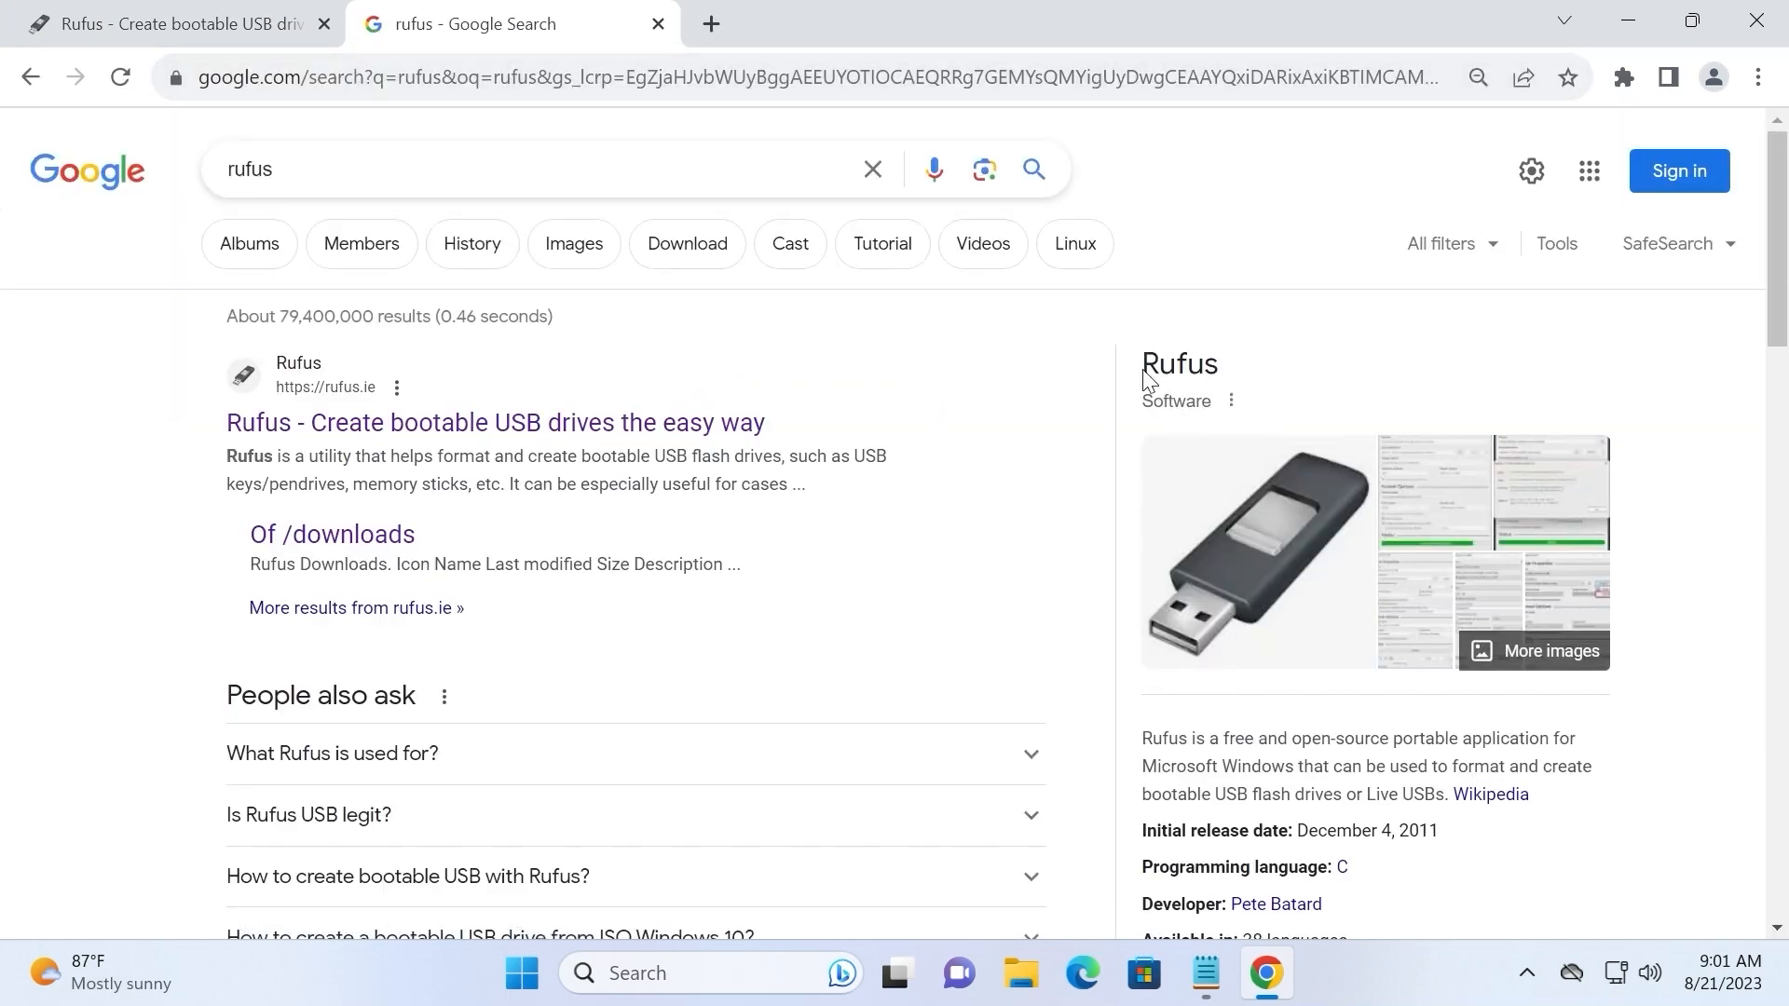
scroll(1365, 508, "down", 1)
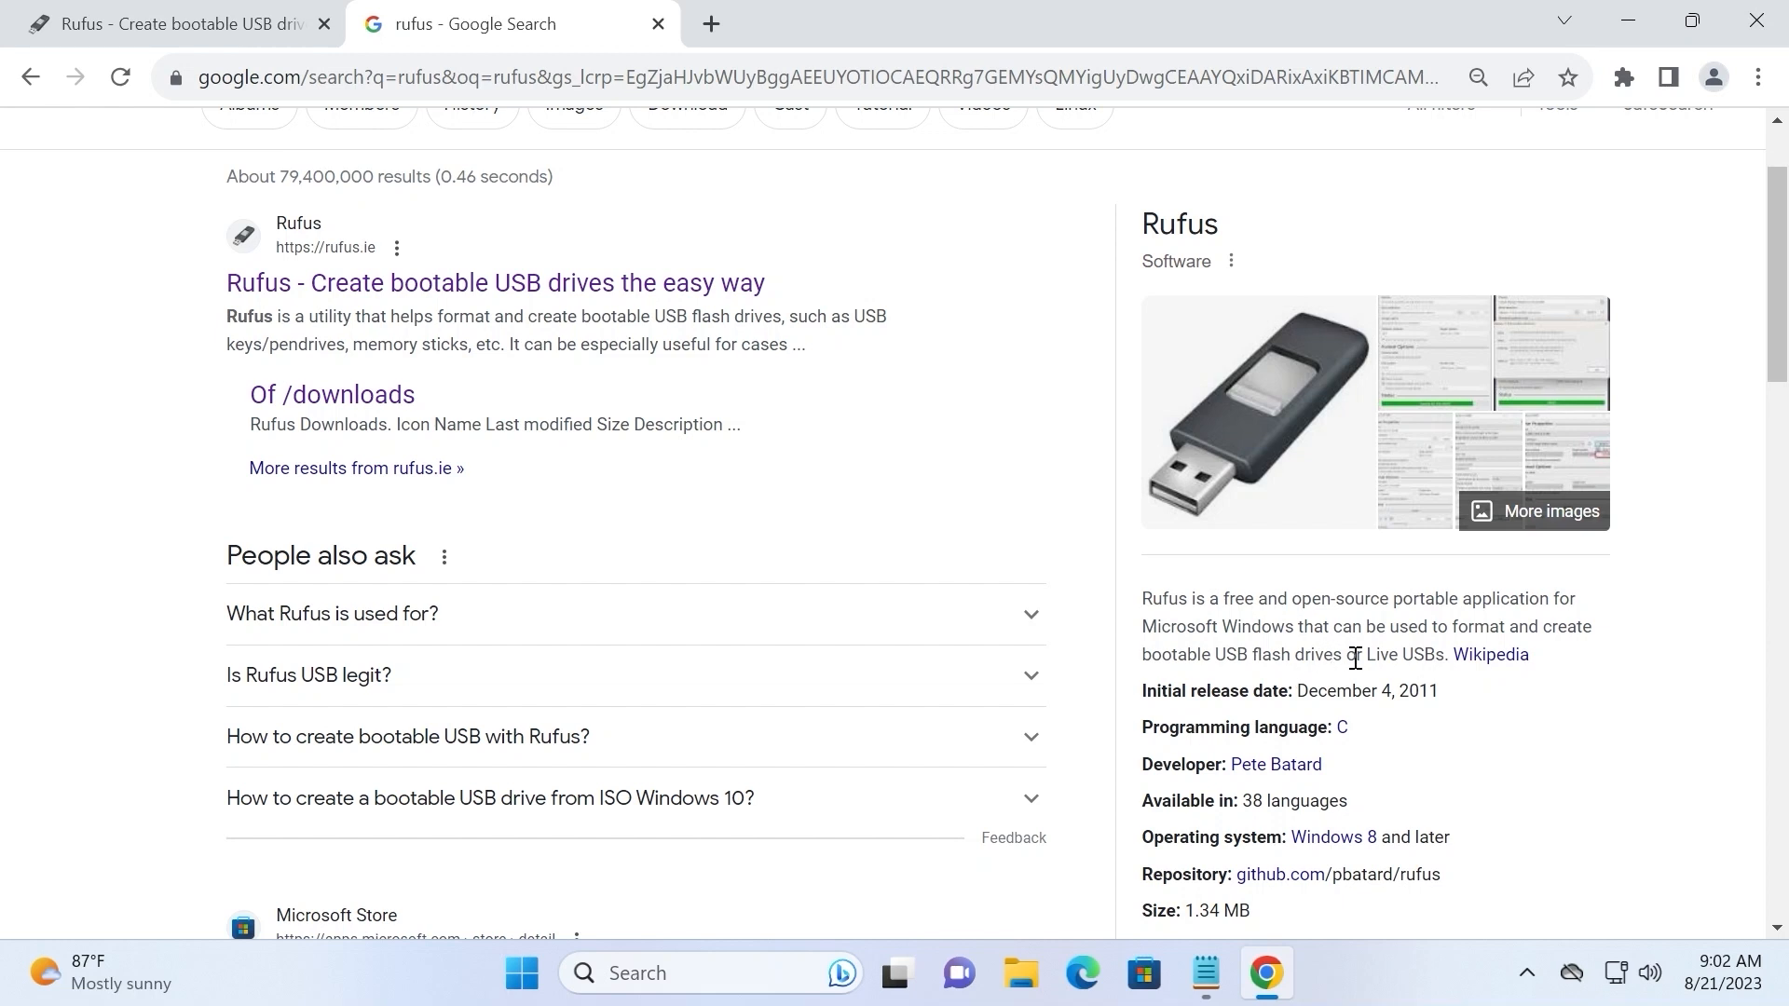
left_click_drag(1403, 655, 1435, 655)
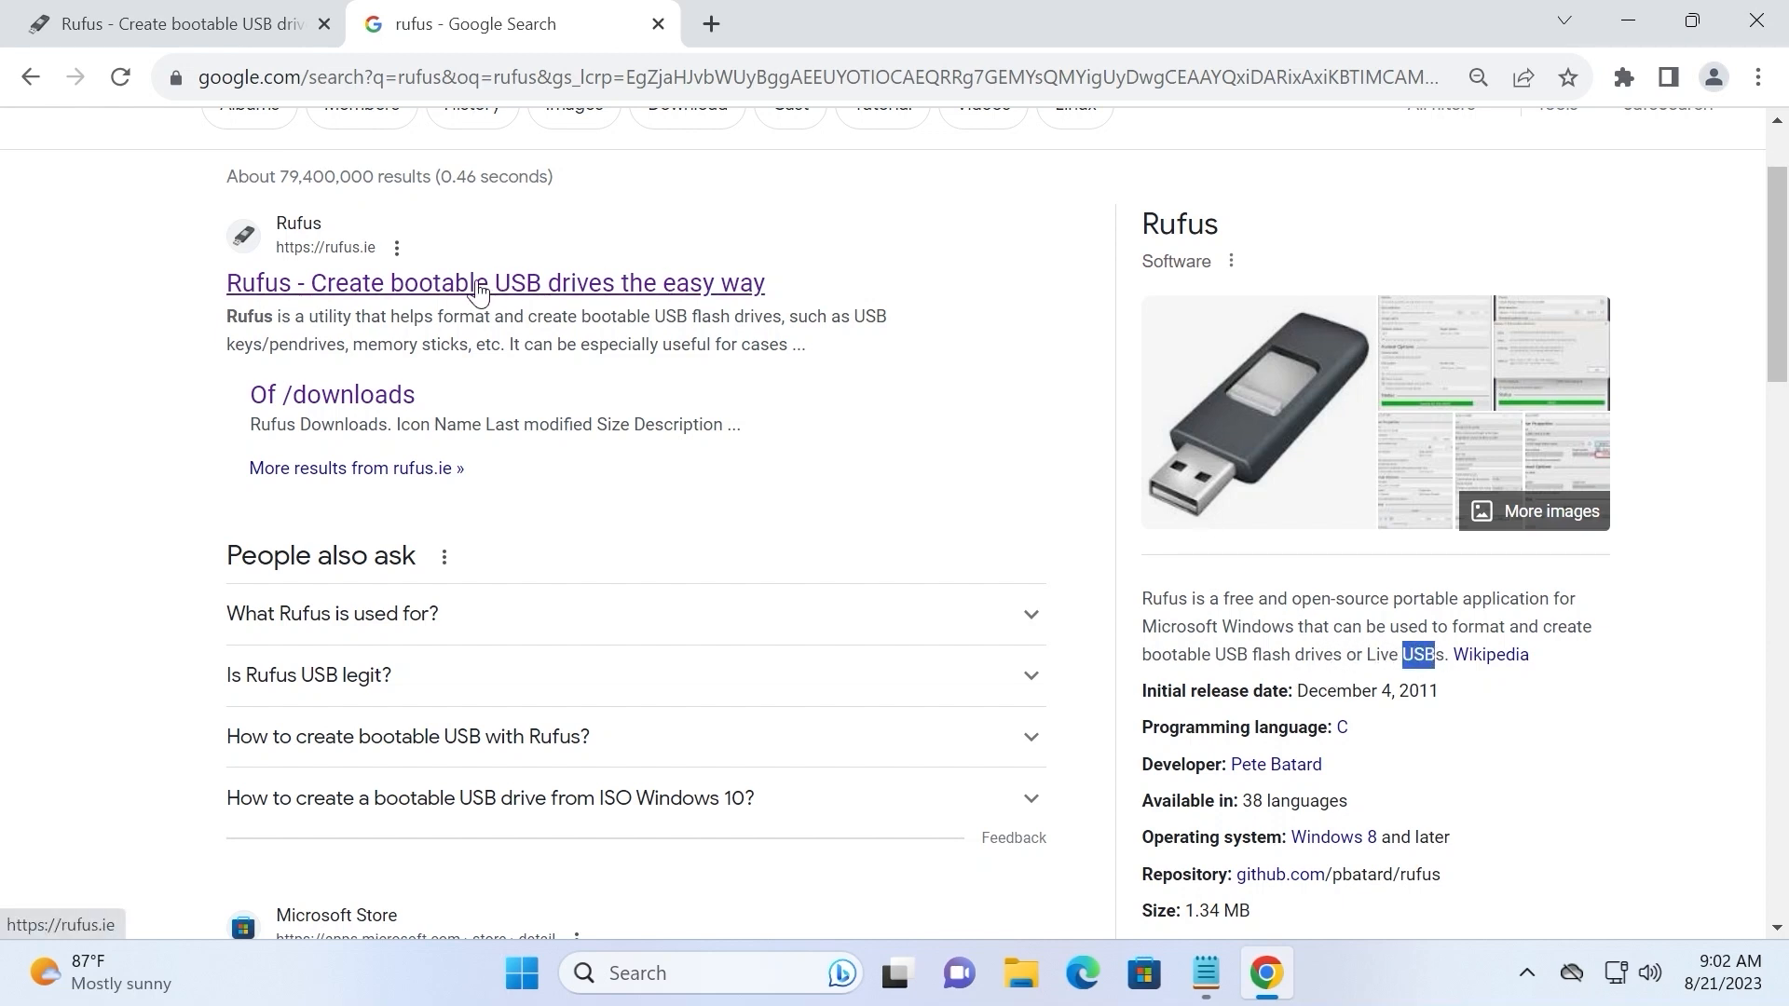
left_click(658, 25)
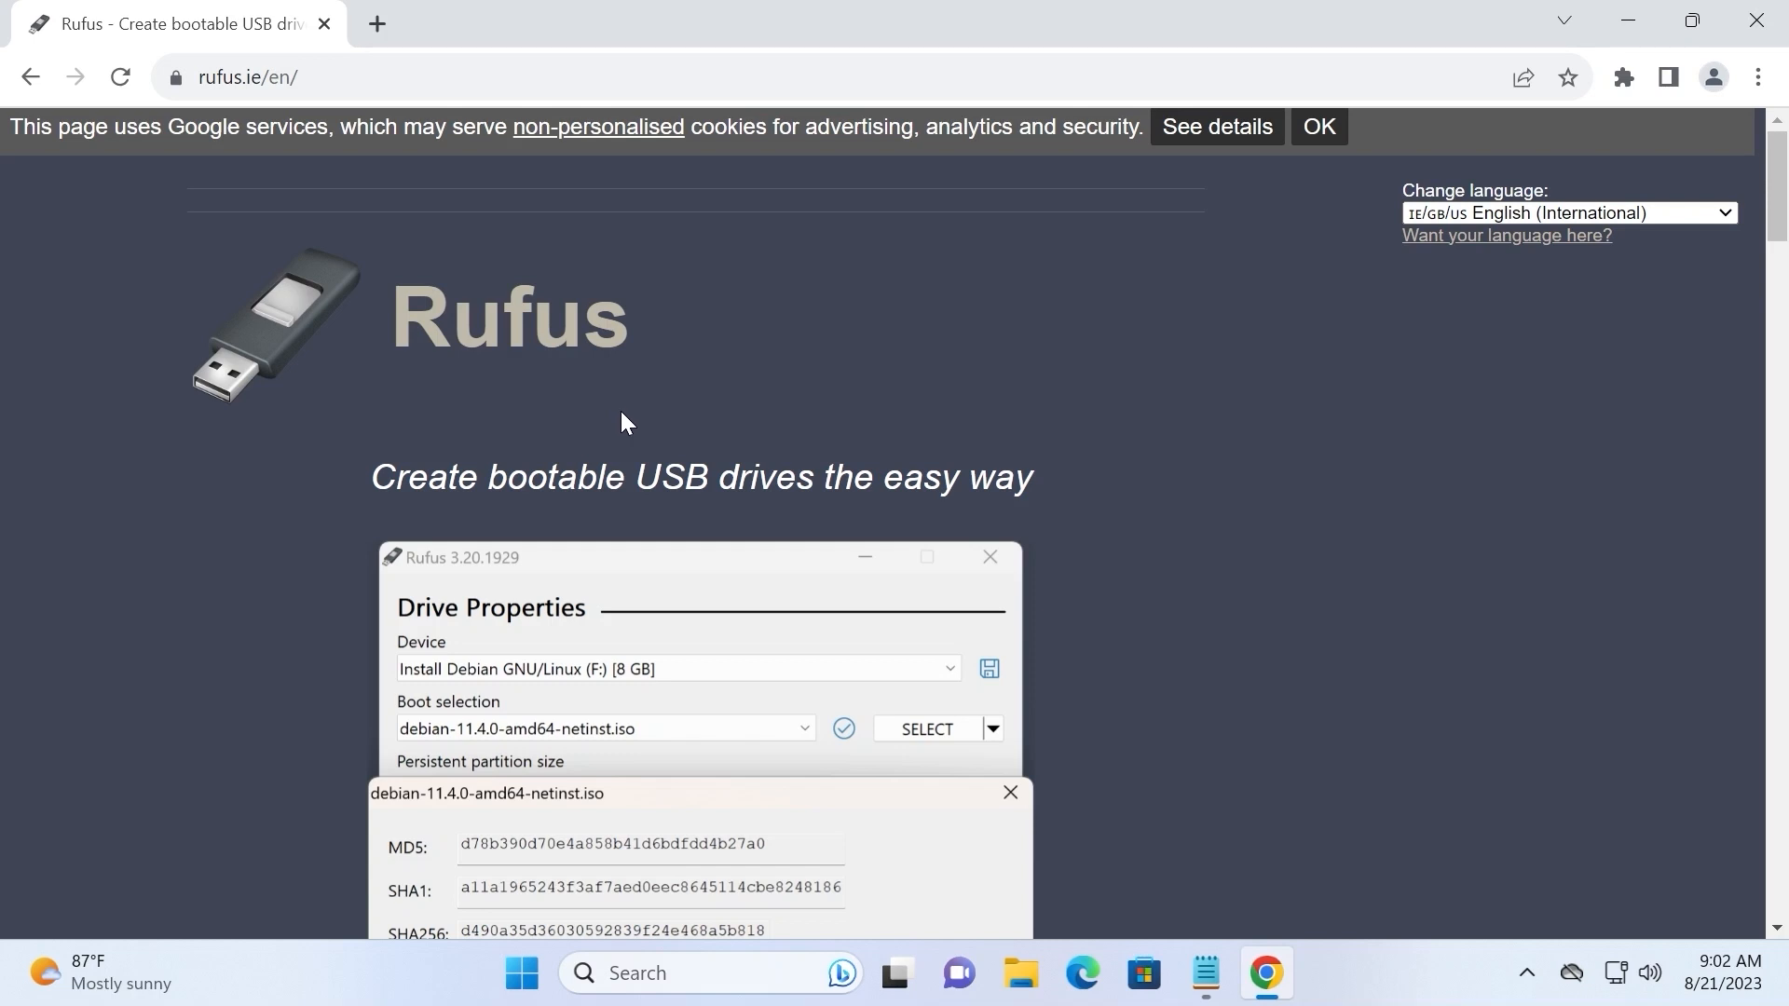
Dismiss the cookie notice on the Rufus page and go to its Download section.
left_click(1314, 126)
scroll(1166, 349, "down", 3)
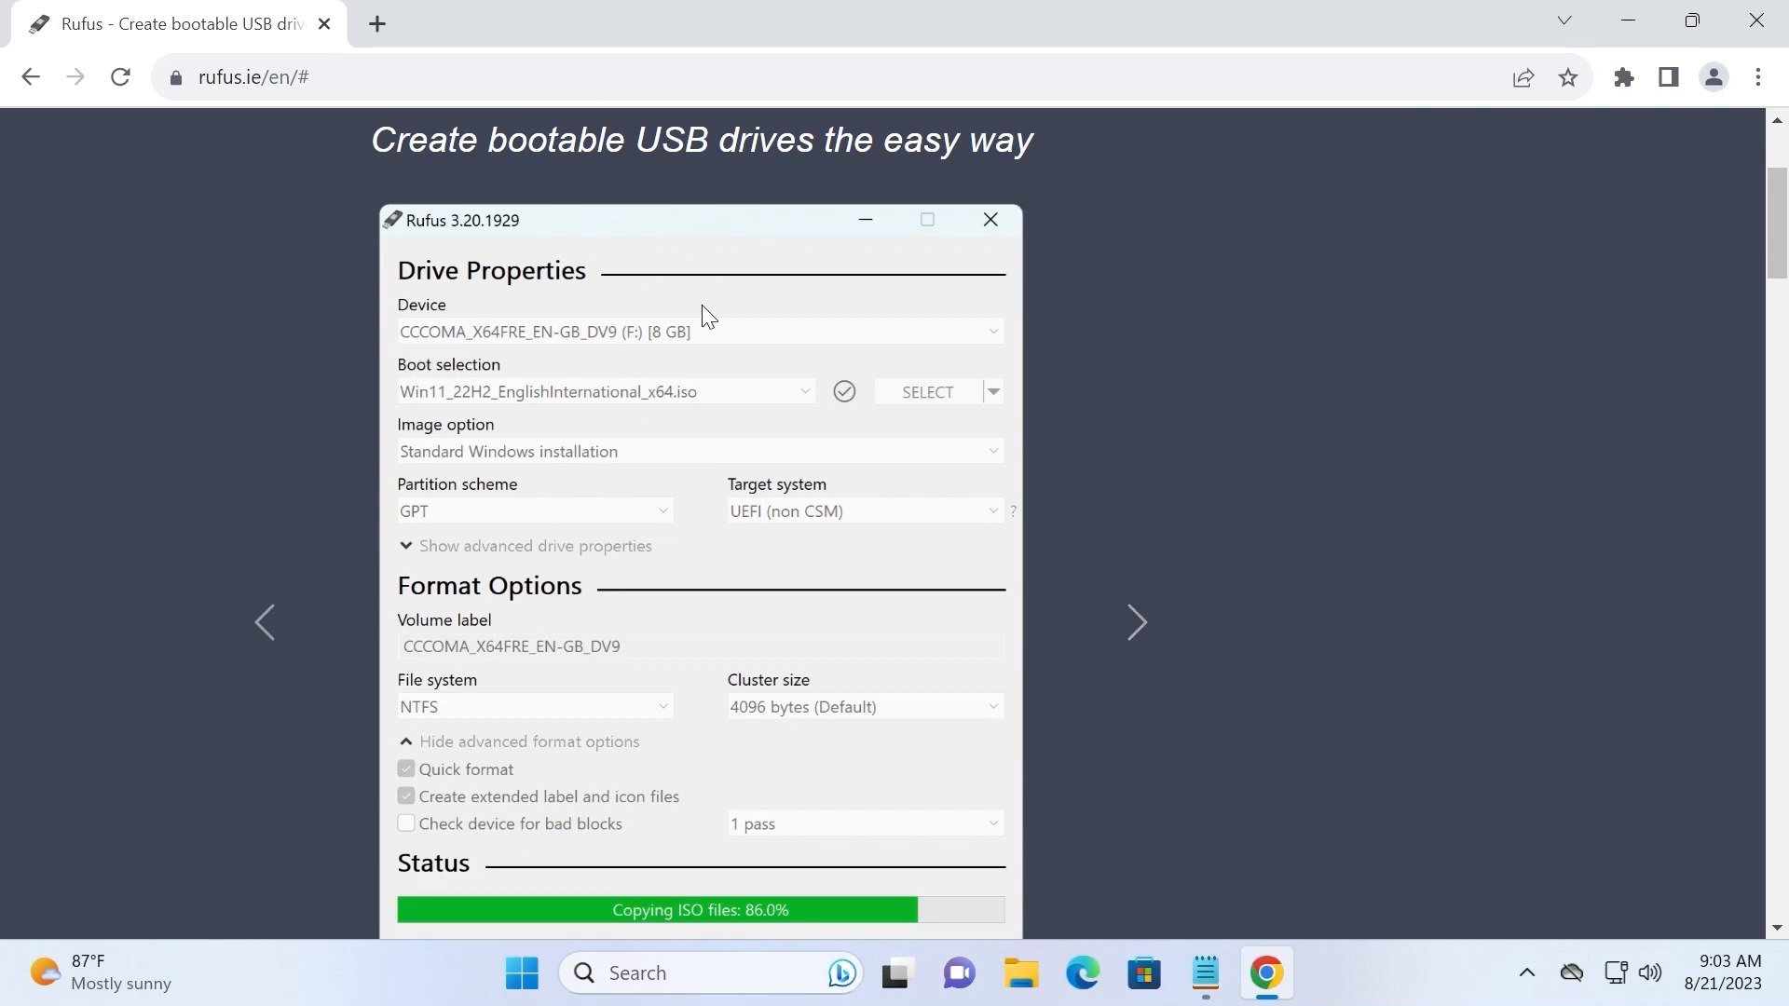
scroll(1014, 486, "down", 10)
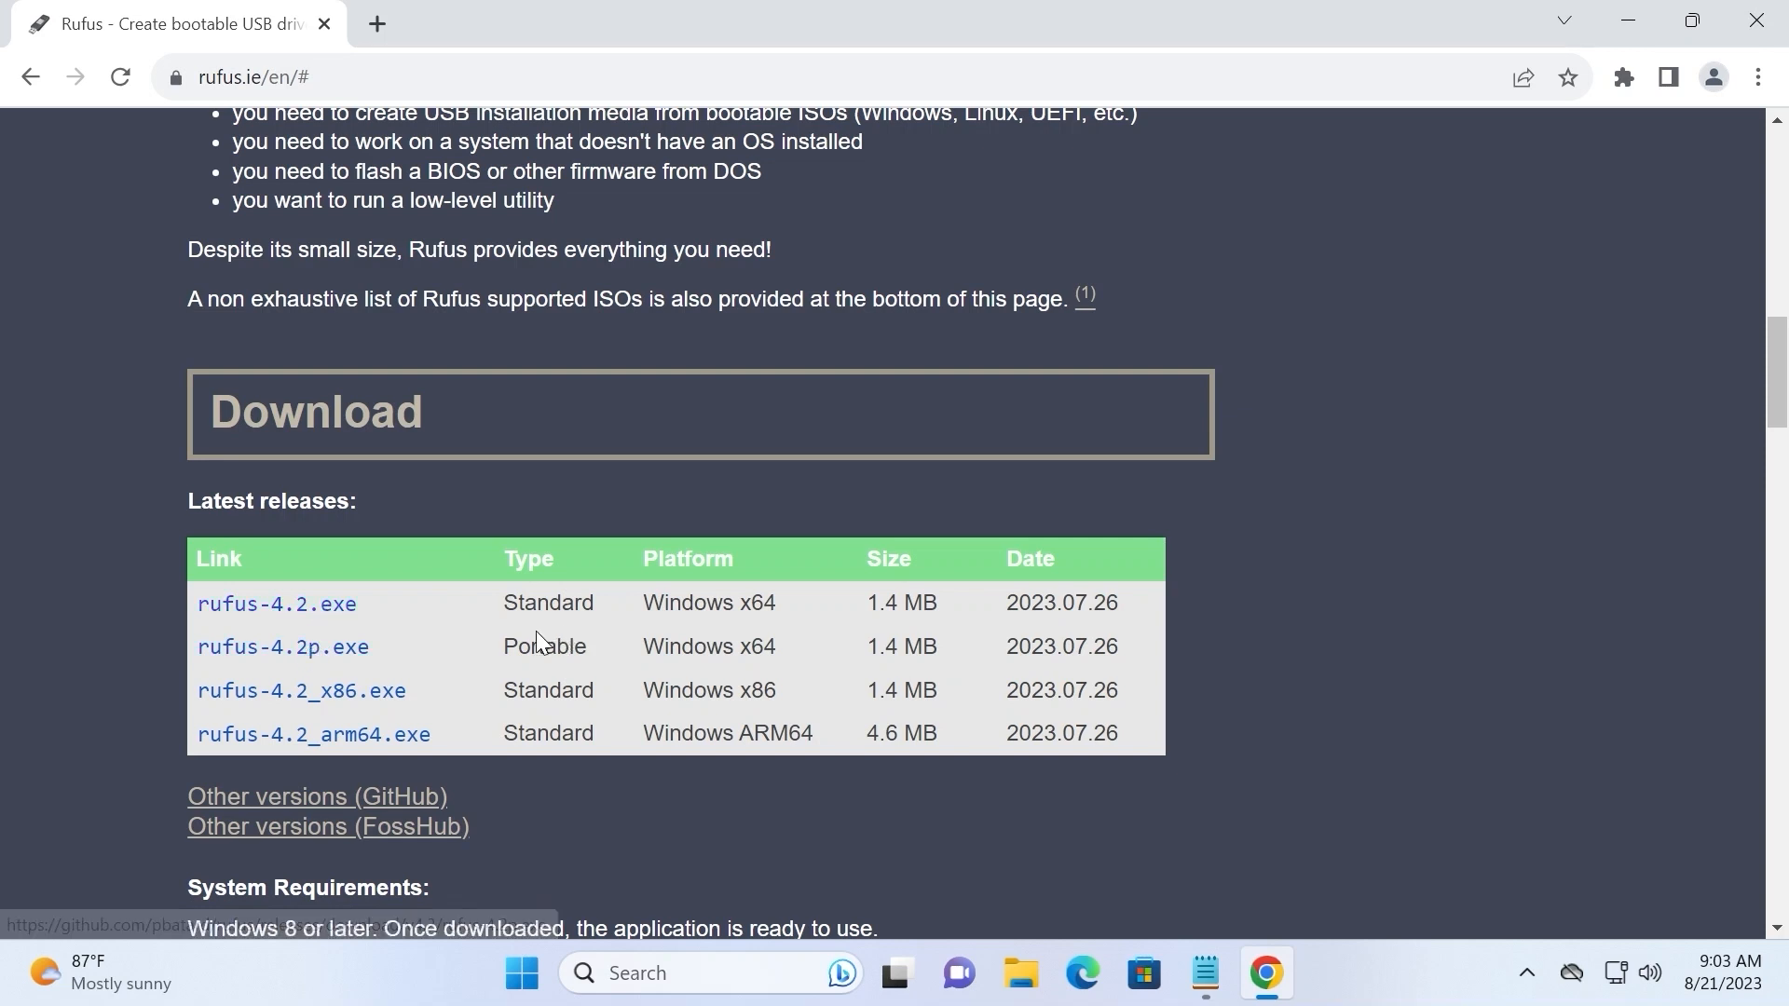
Compare the type and platform of the portable and x86 builds in the latest releases table.
left_click_drag(496, 645, 771, 655)
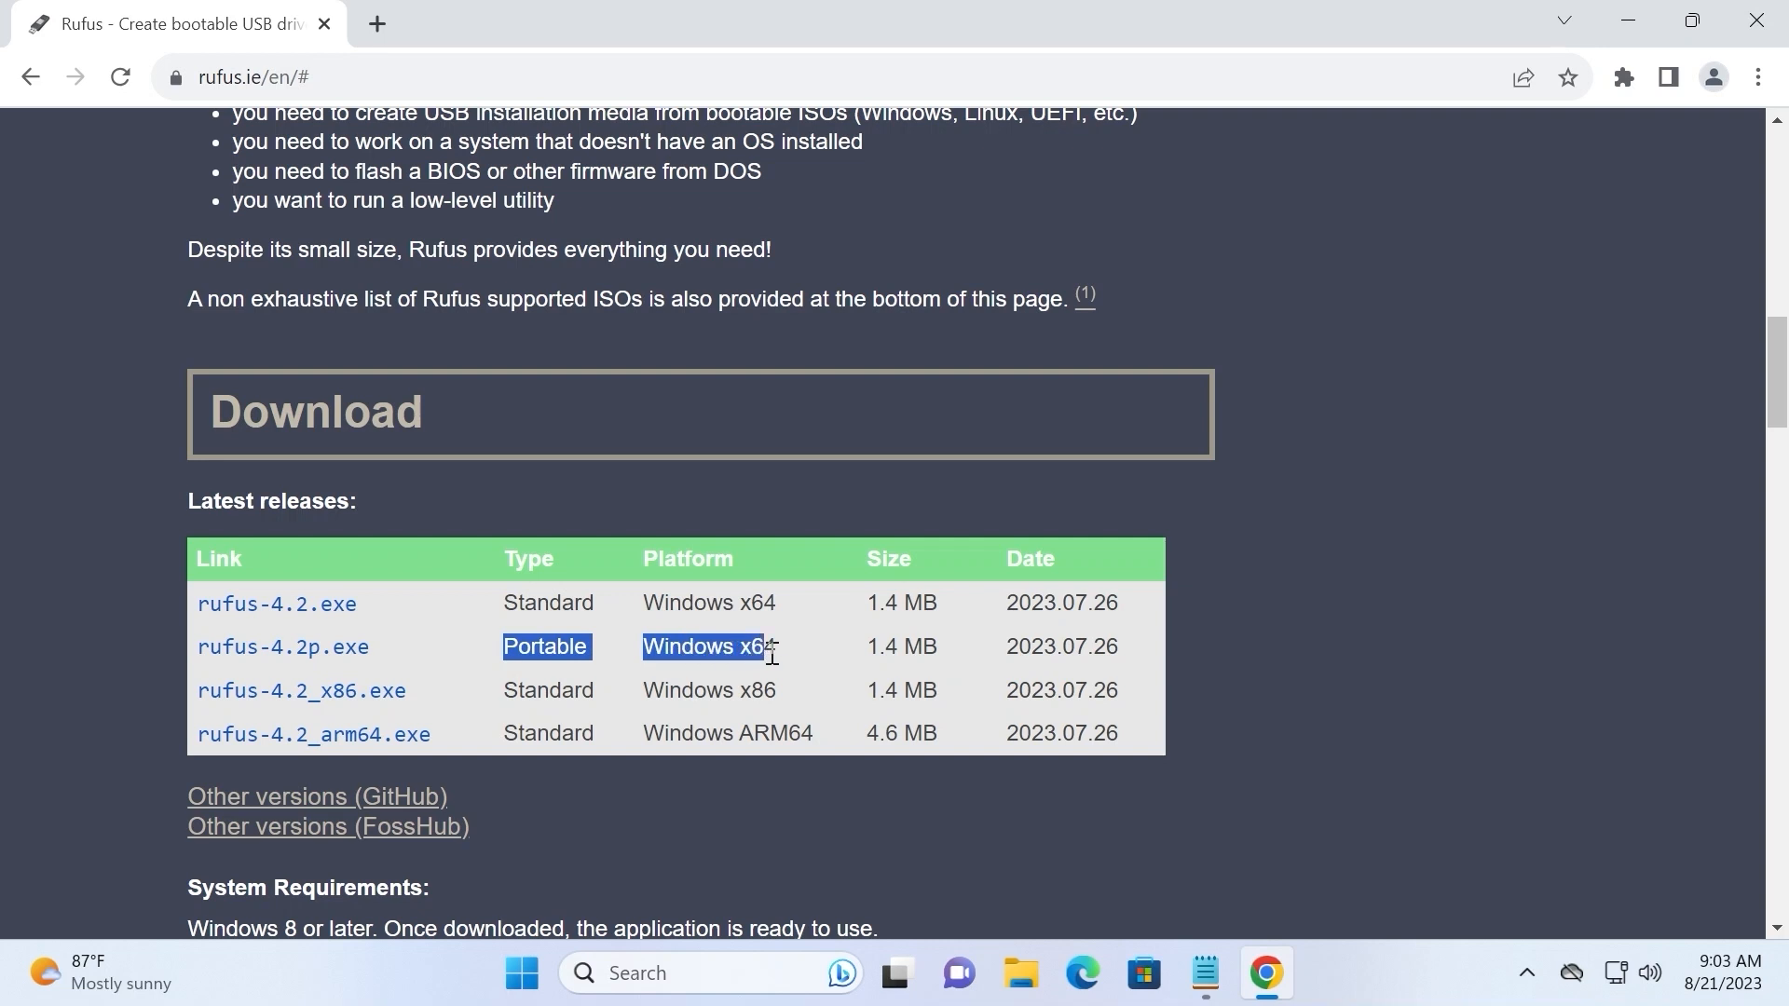
left_click(645, 687)
left_click_drag(645, 686, 780, 697)
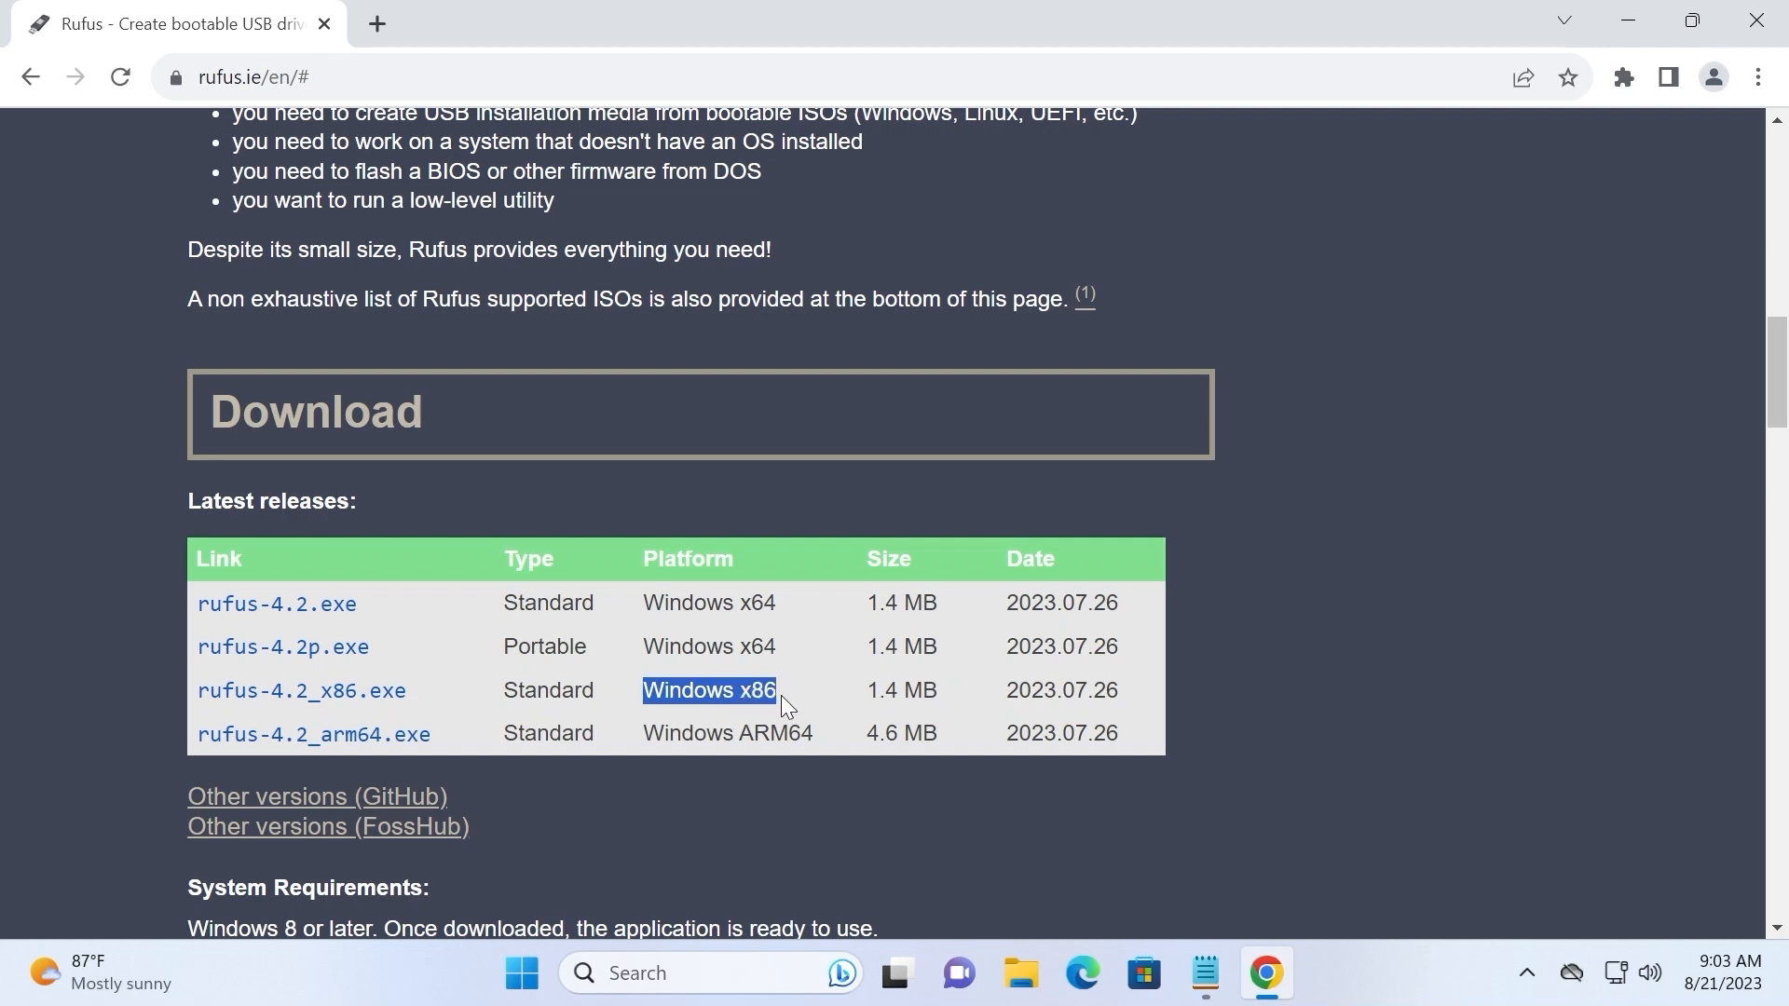
left_click_drag(641, 644, 770, 632)
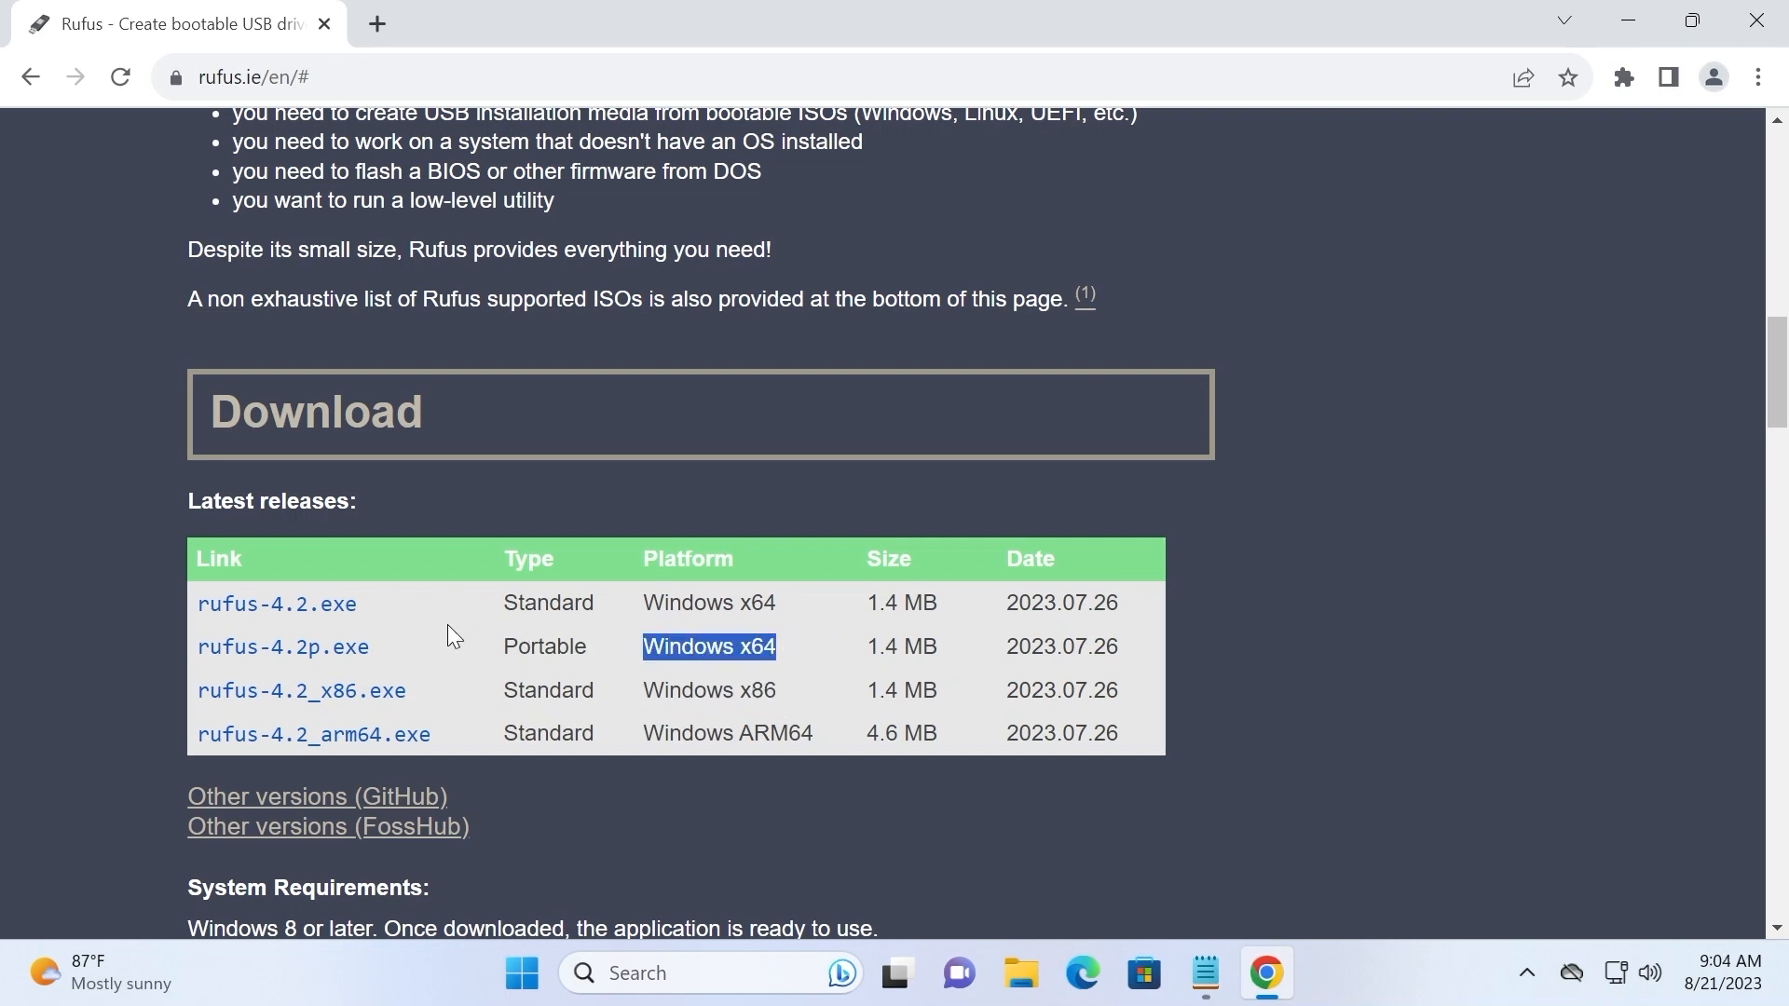
left_click_drag(503, 645, 607, 646)
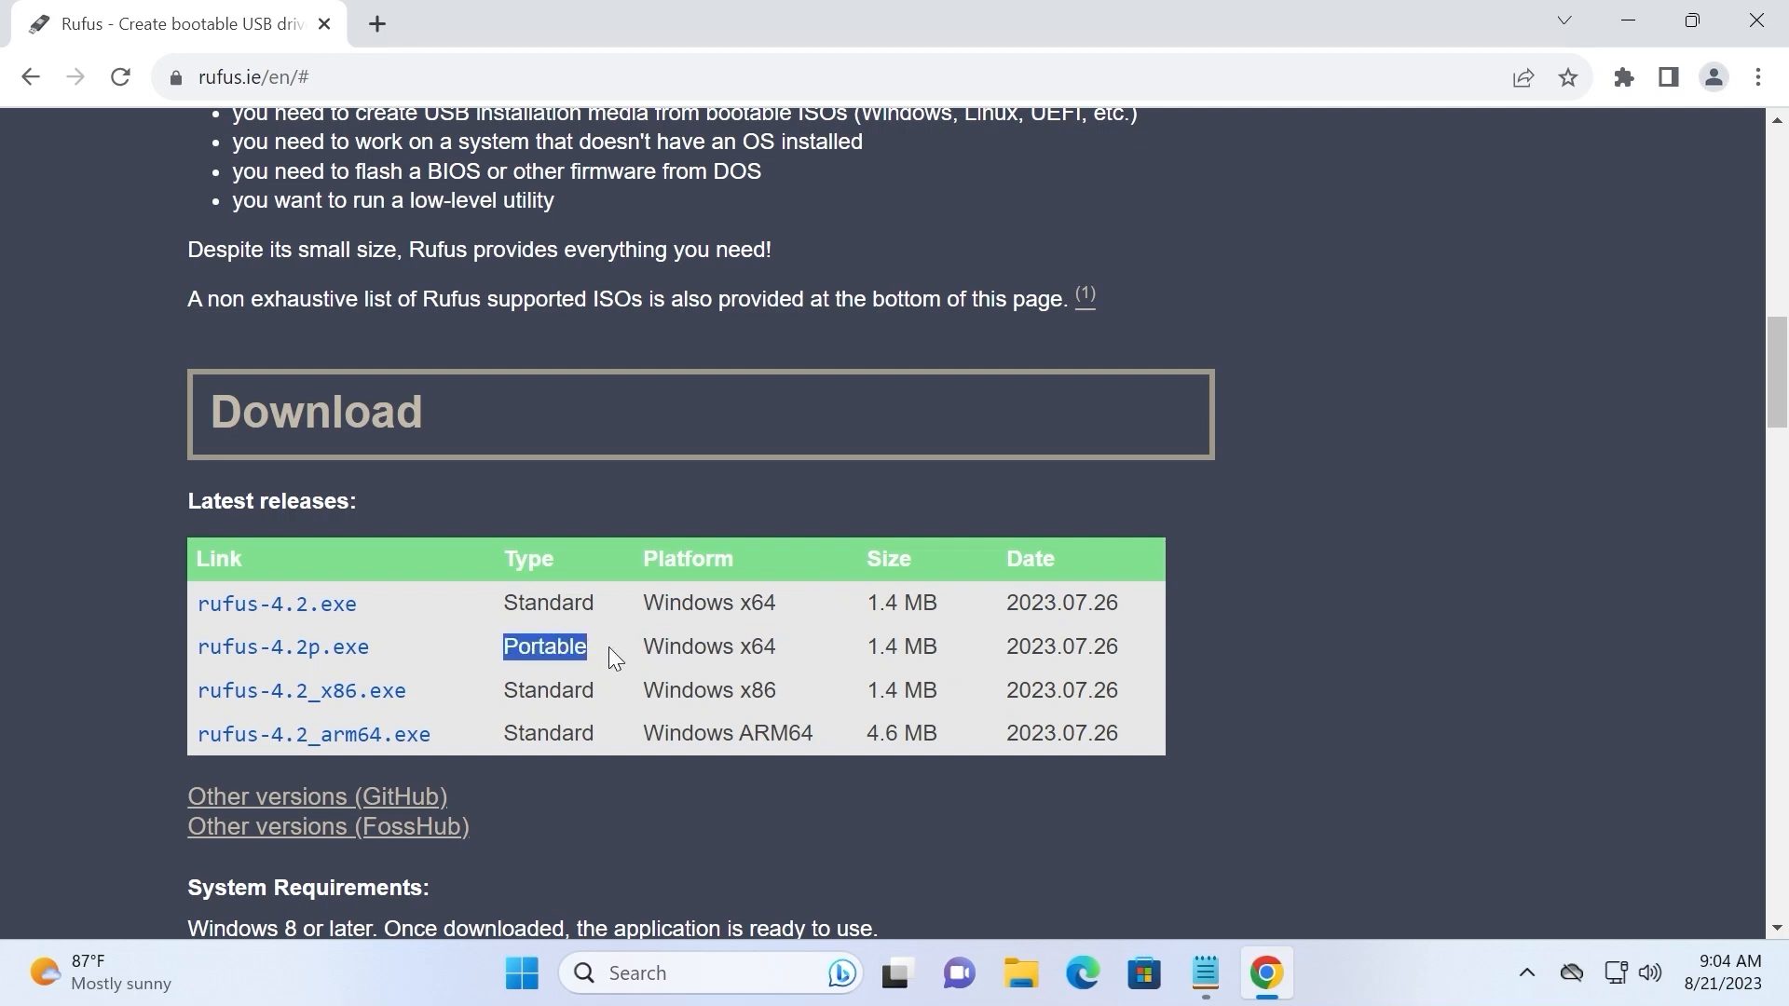
left_click(568, 648)
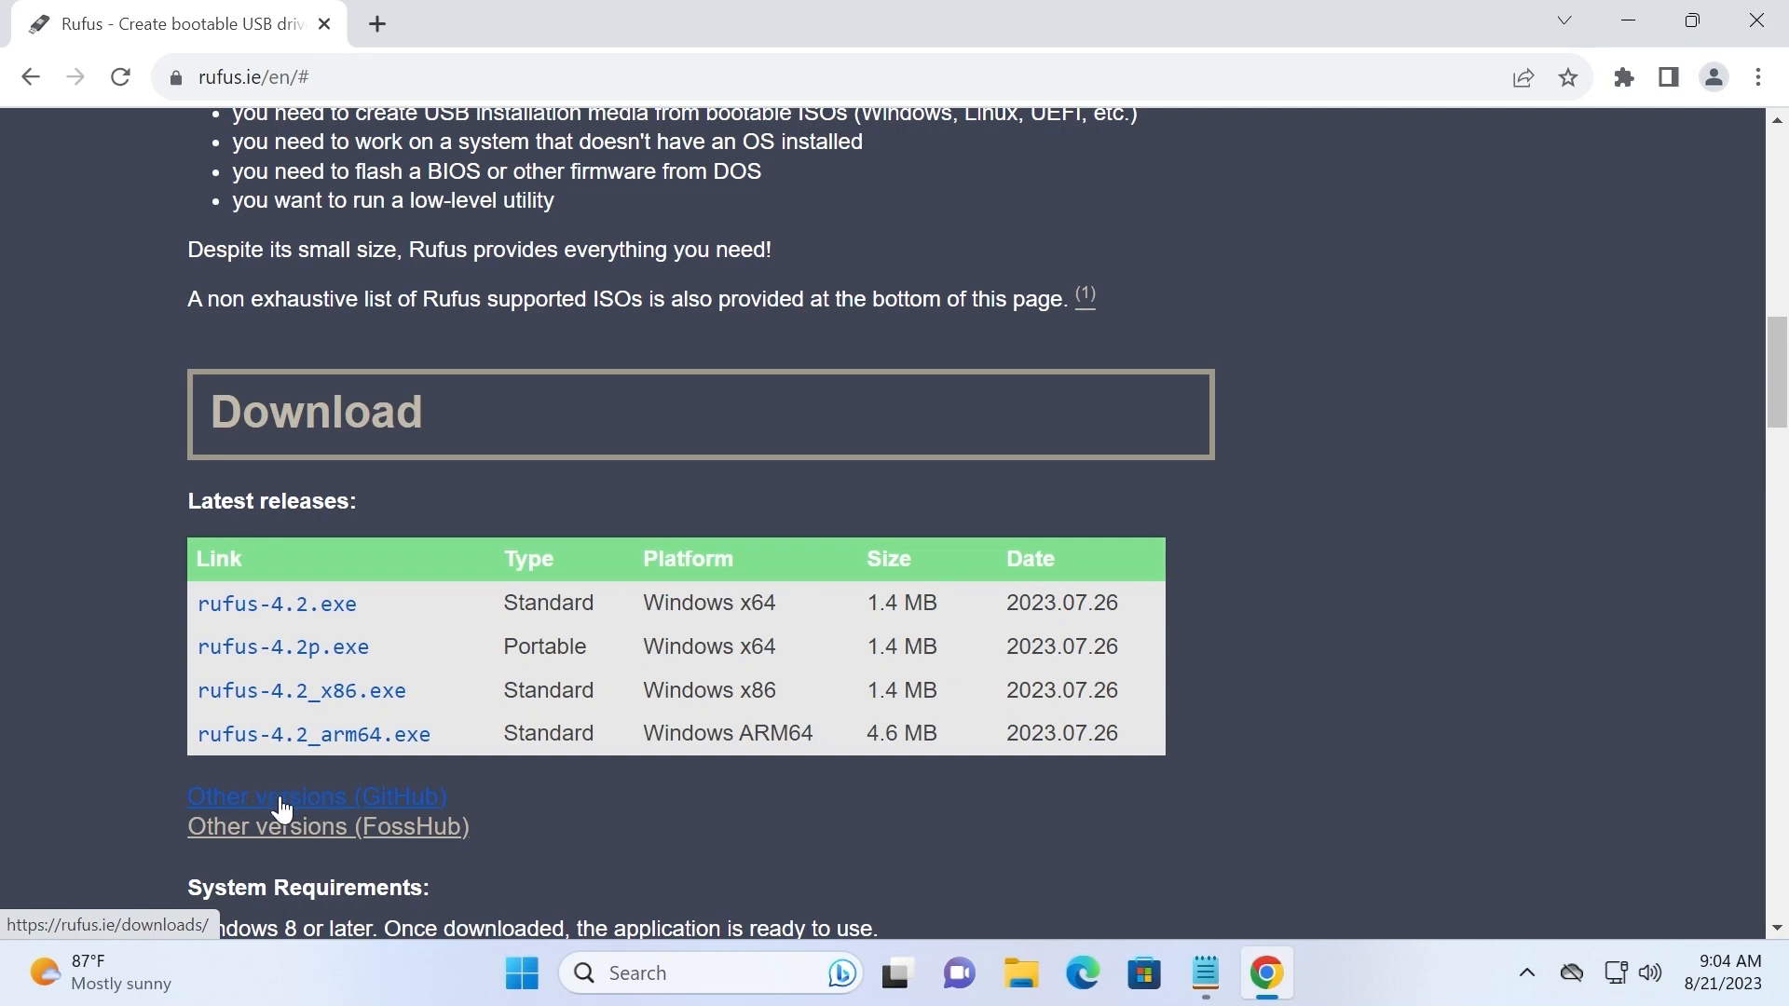
Open the Other versions (GitHub) listing and look through the older Rufus releases.
left_click(336, 807)
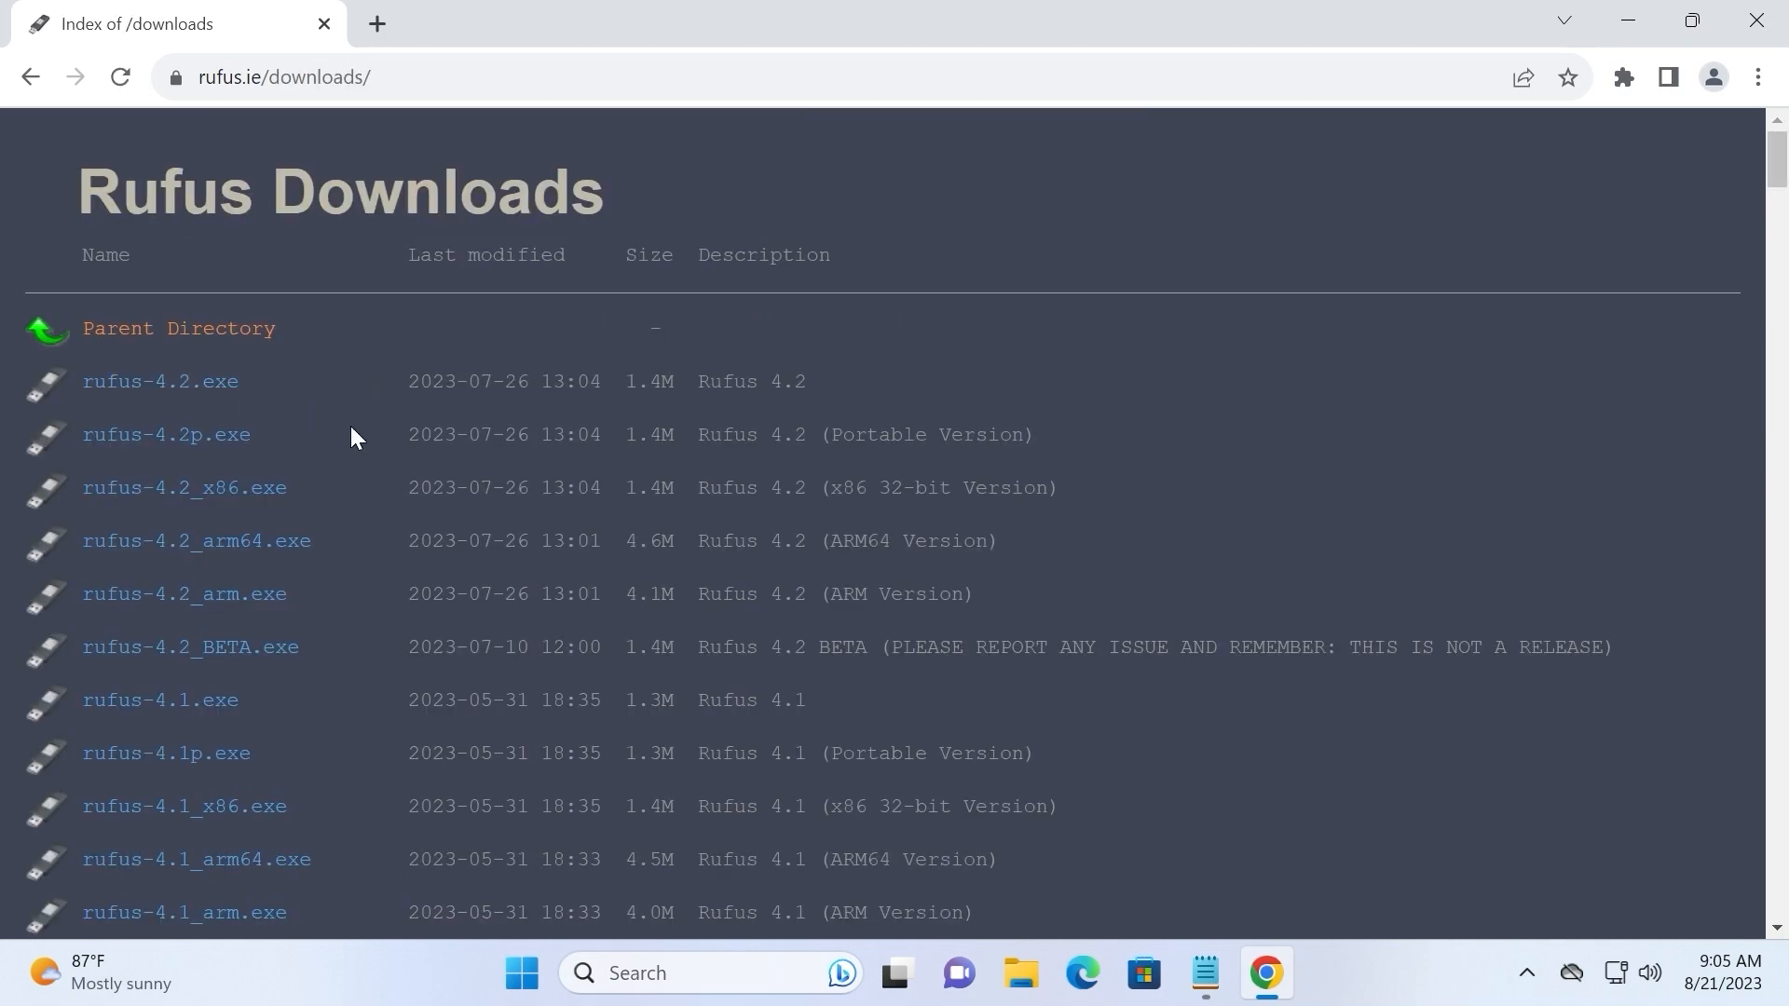
scroll(359, 442, "down", 10)
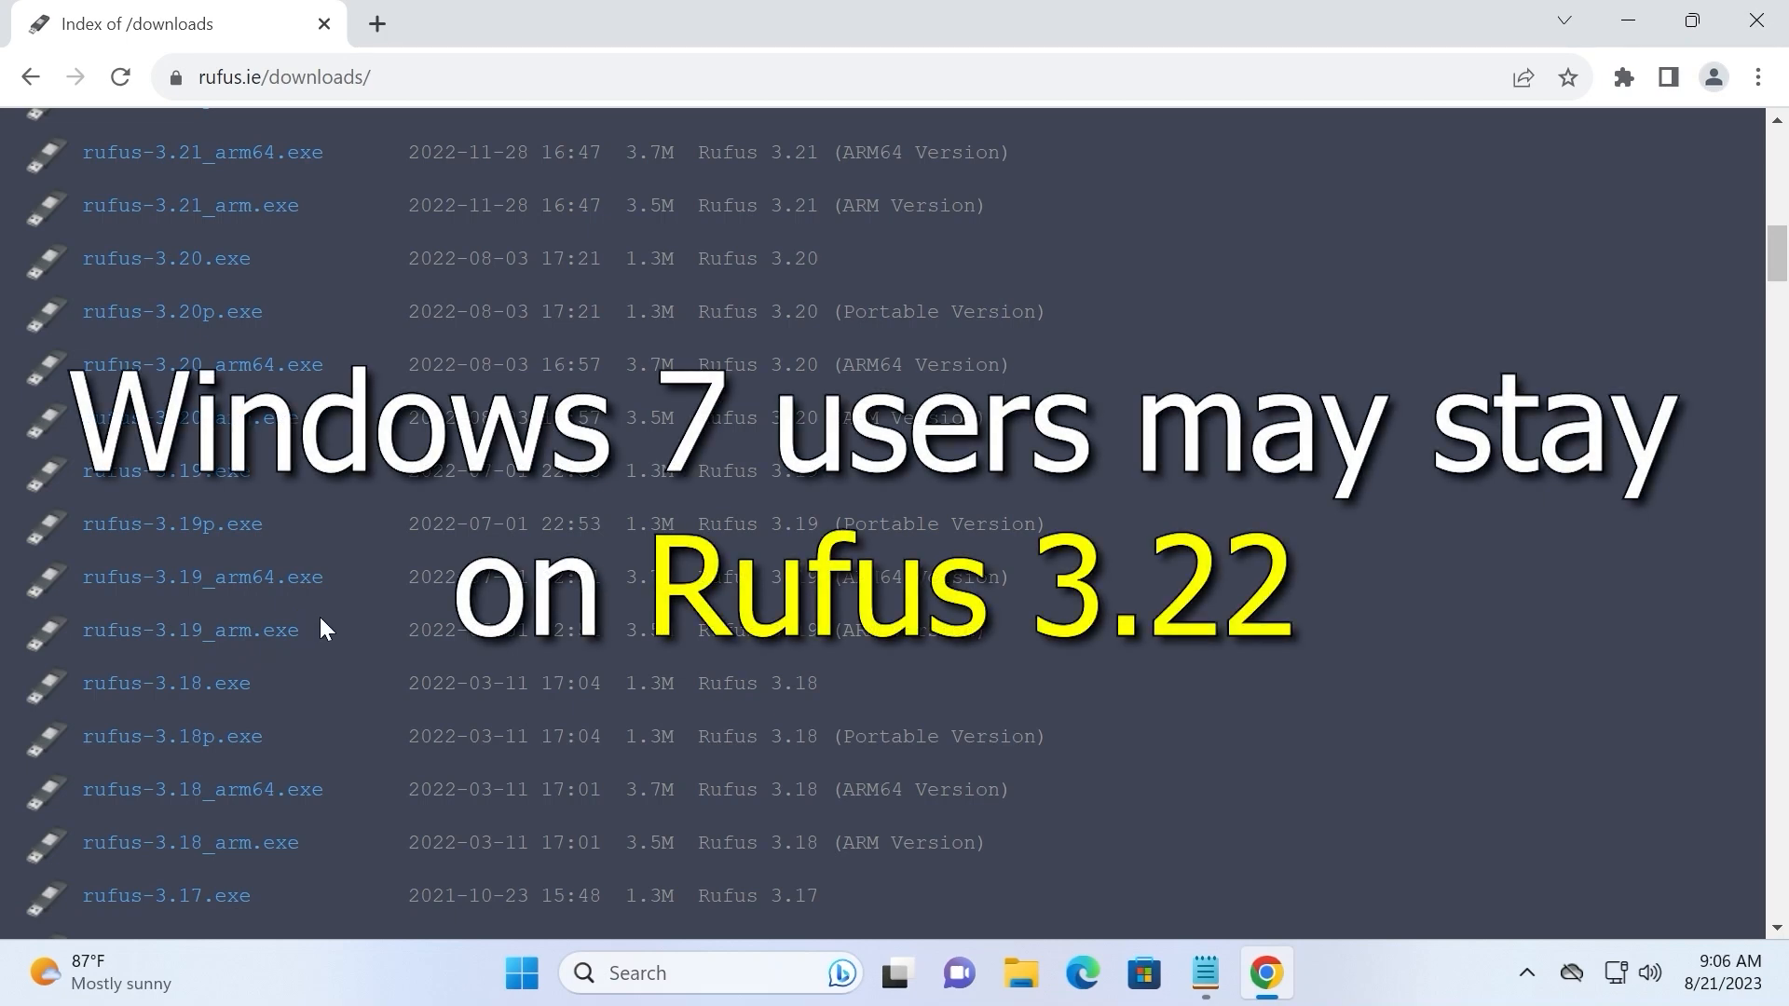
scroll(355, 653, "down", 3)
scroll(321, 574, "up", 15)
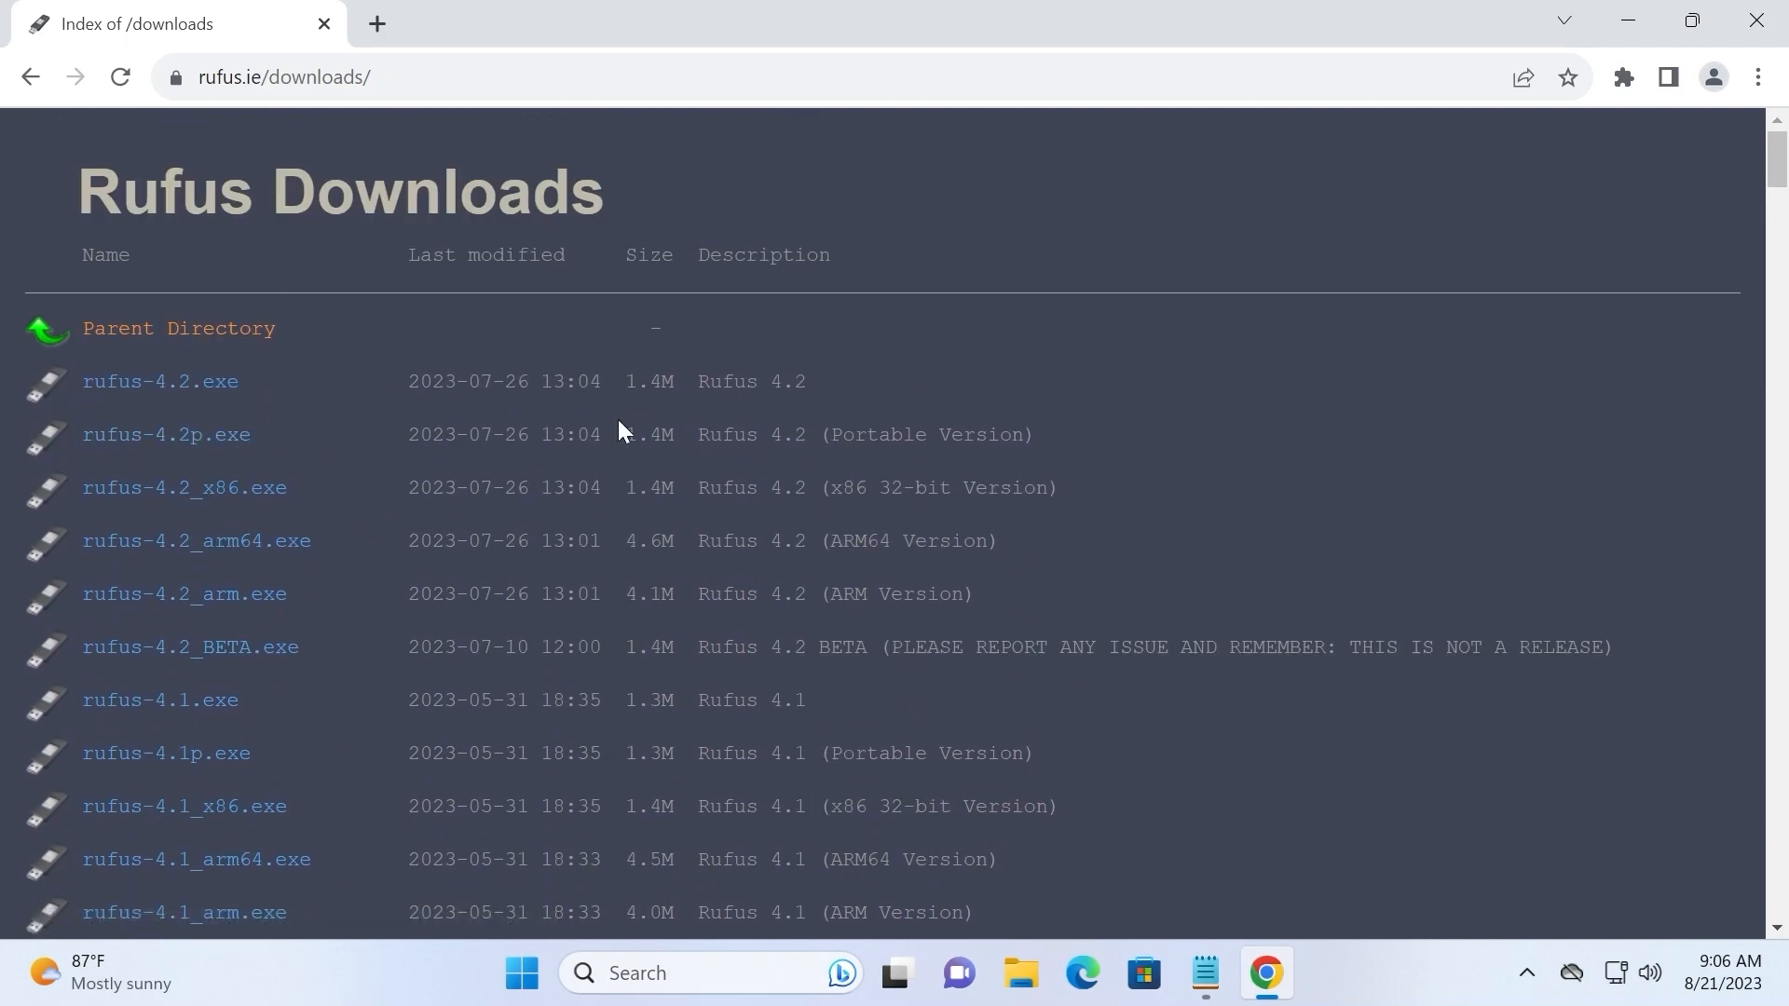
Download the portable rufus-4.2p.exe, show it in its folder, and close the browser.
left_click(118, 442)
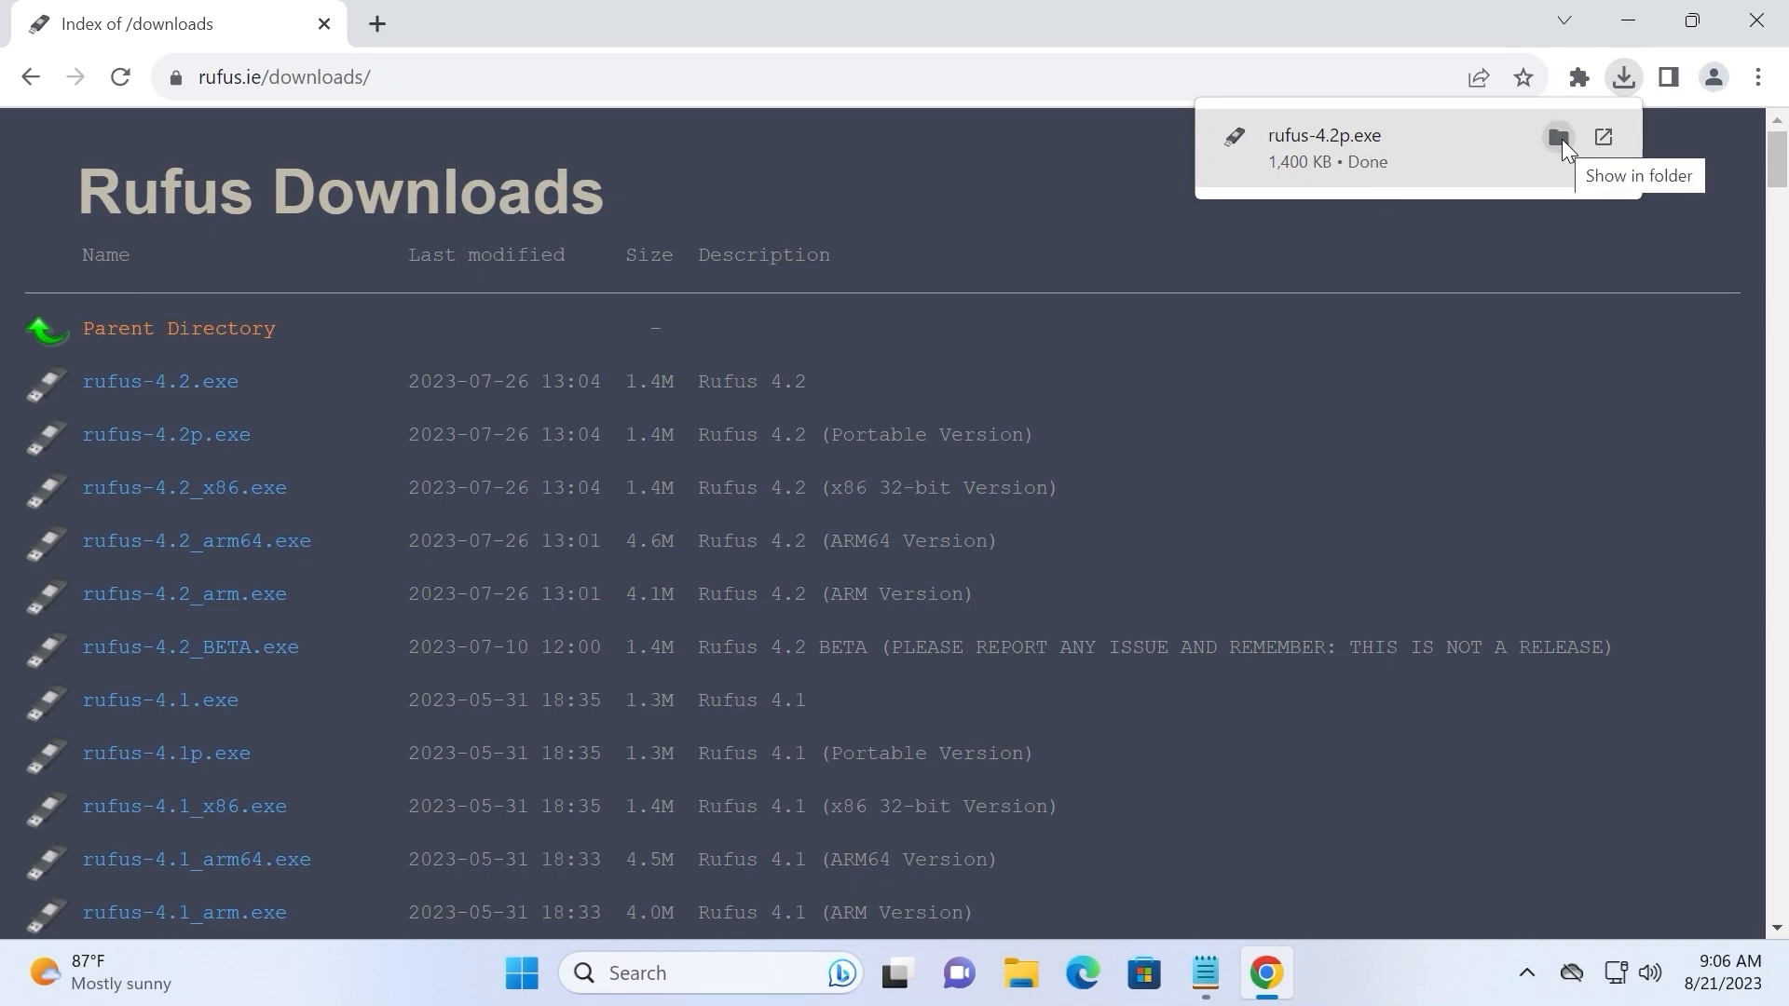
left_click(1558, 137)
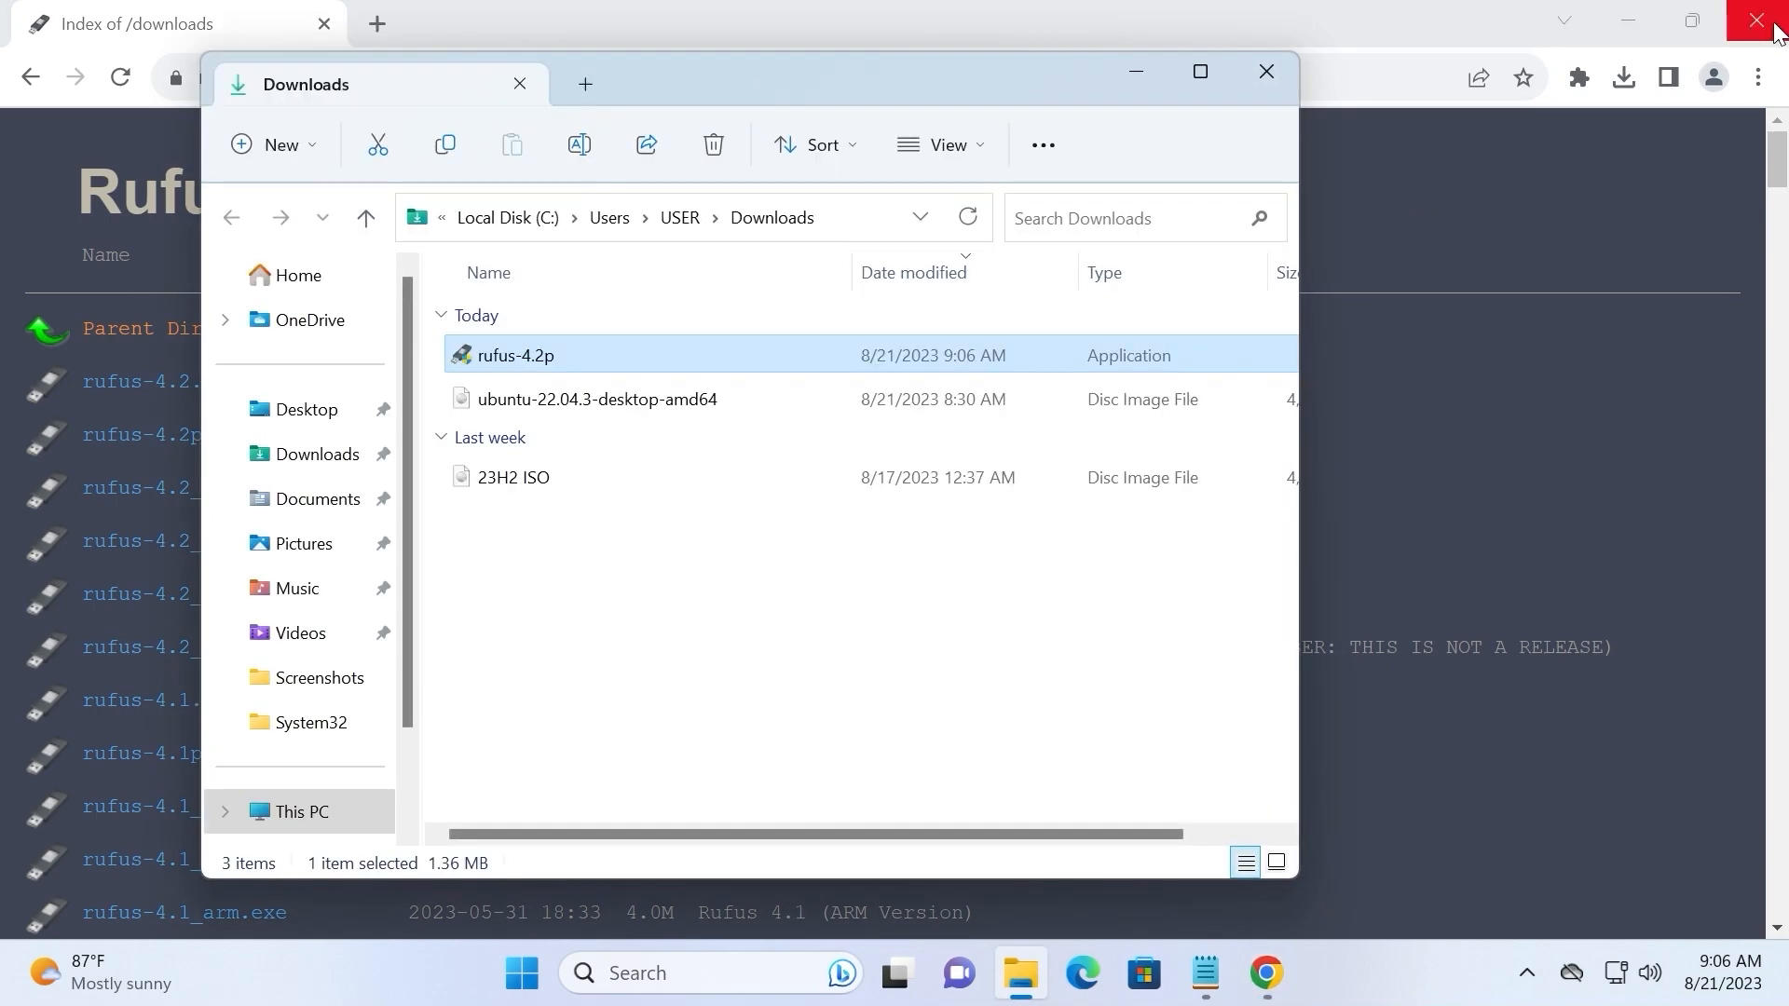
left_click(1774, 28)
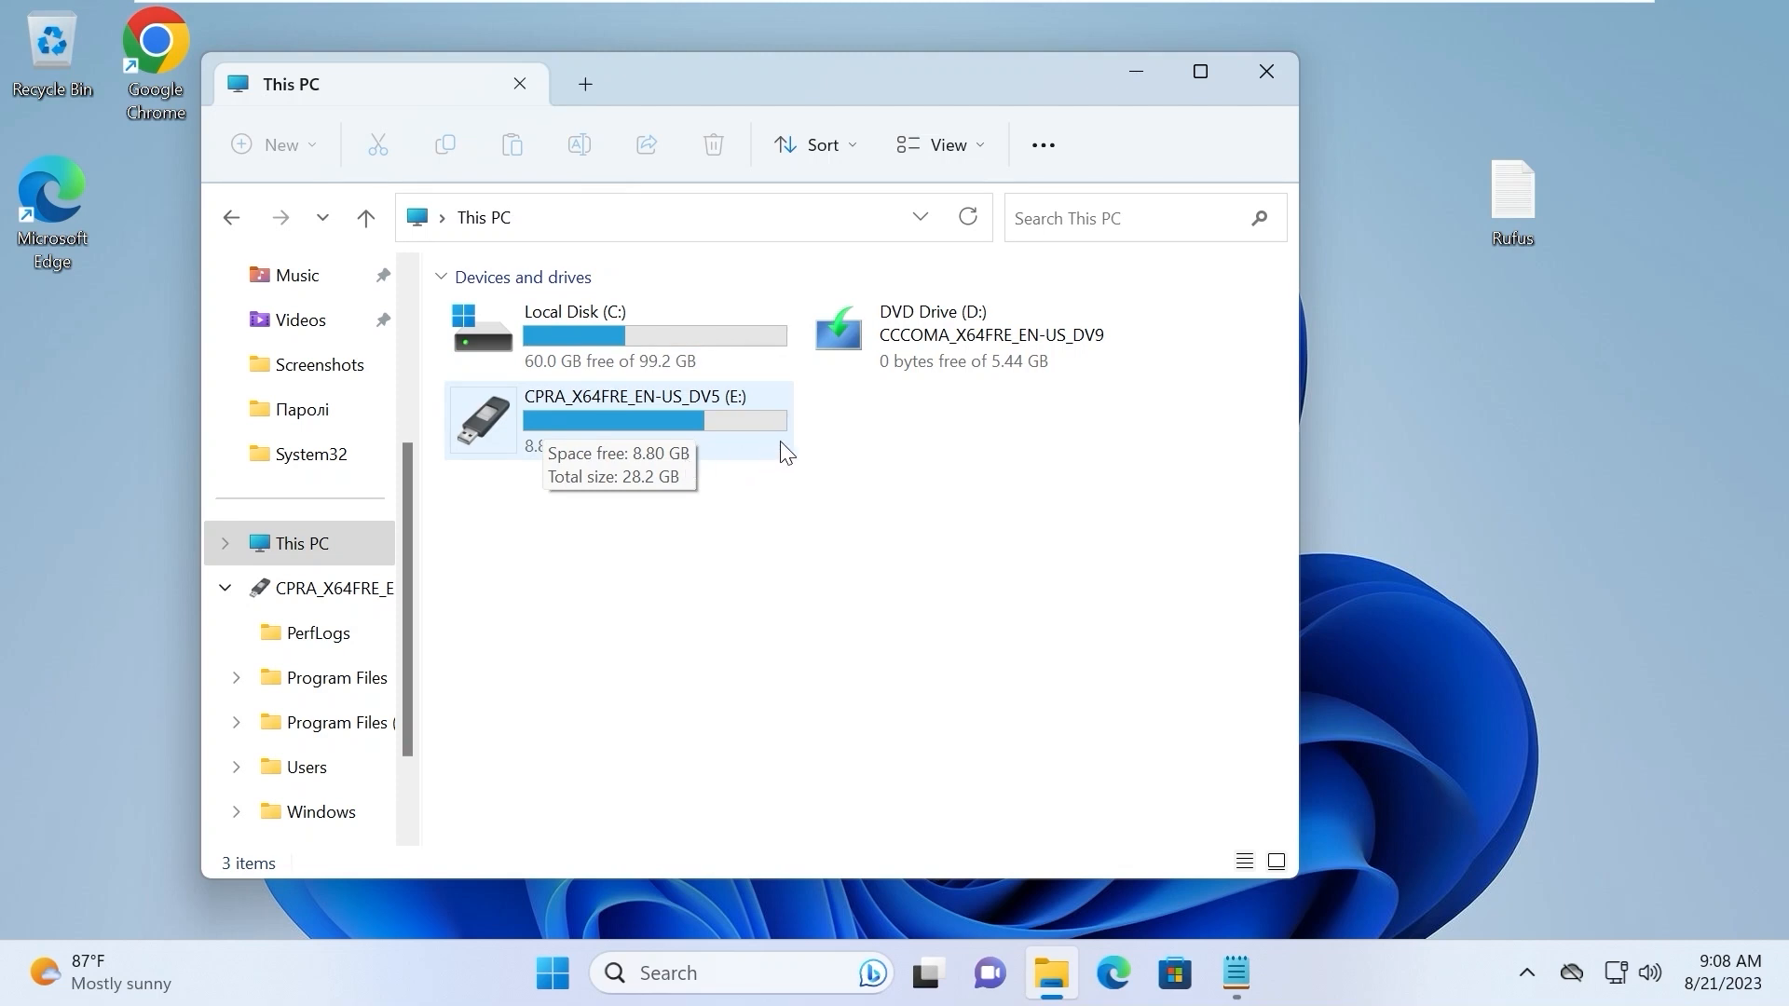
Run rufus-4.2p from the Downloads folder, allowing it to make changes and declining online update checks.
left_click(223, 216)
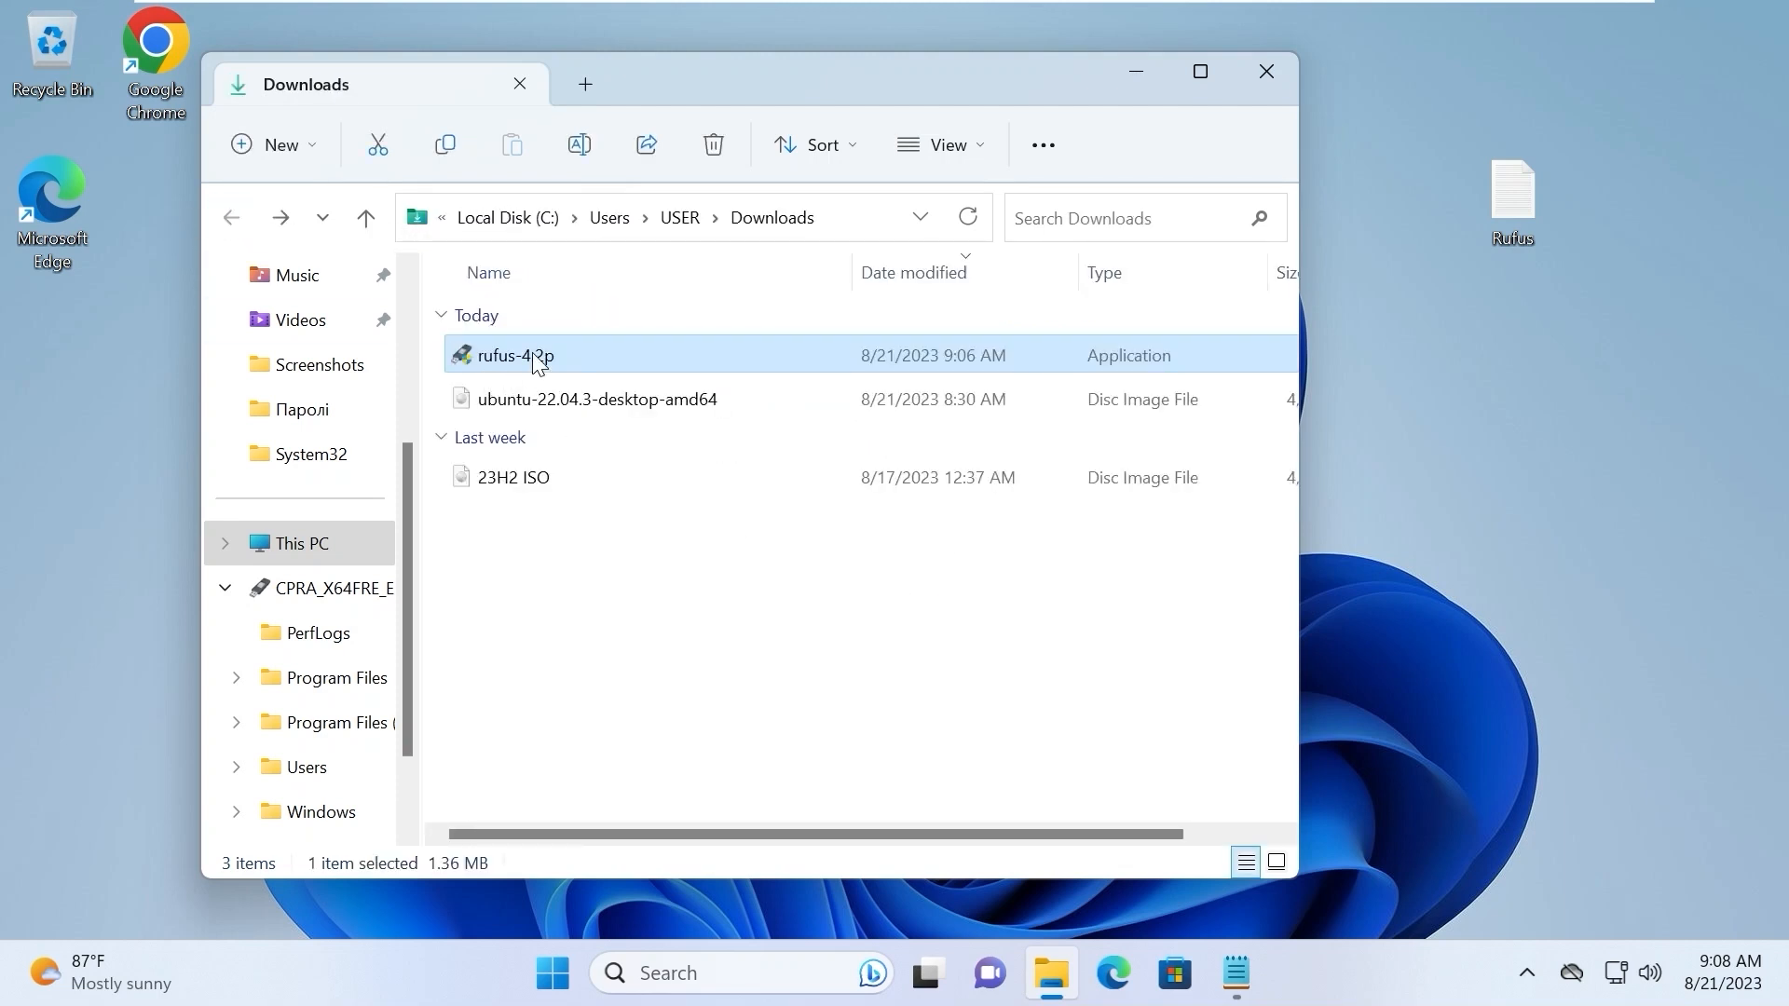
double_click(505, 354)
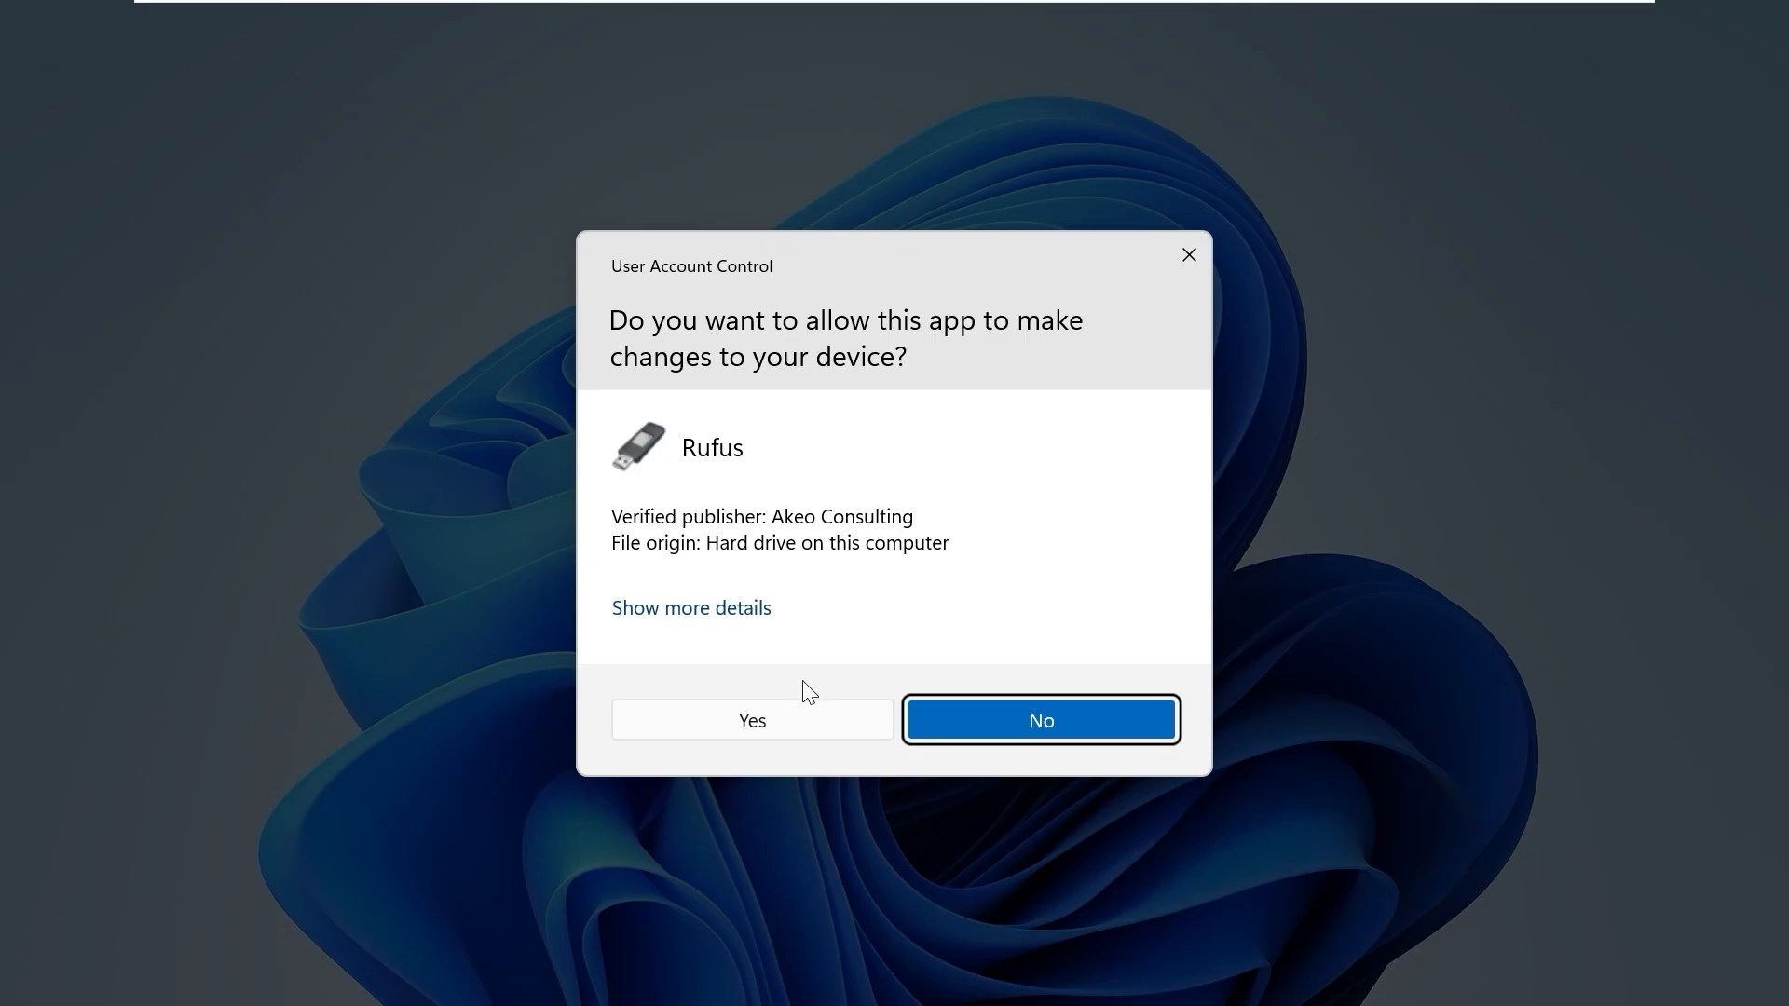
left_click(751, 722)
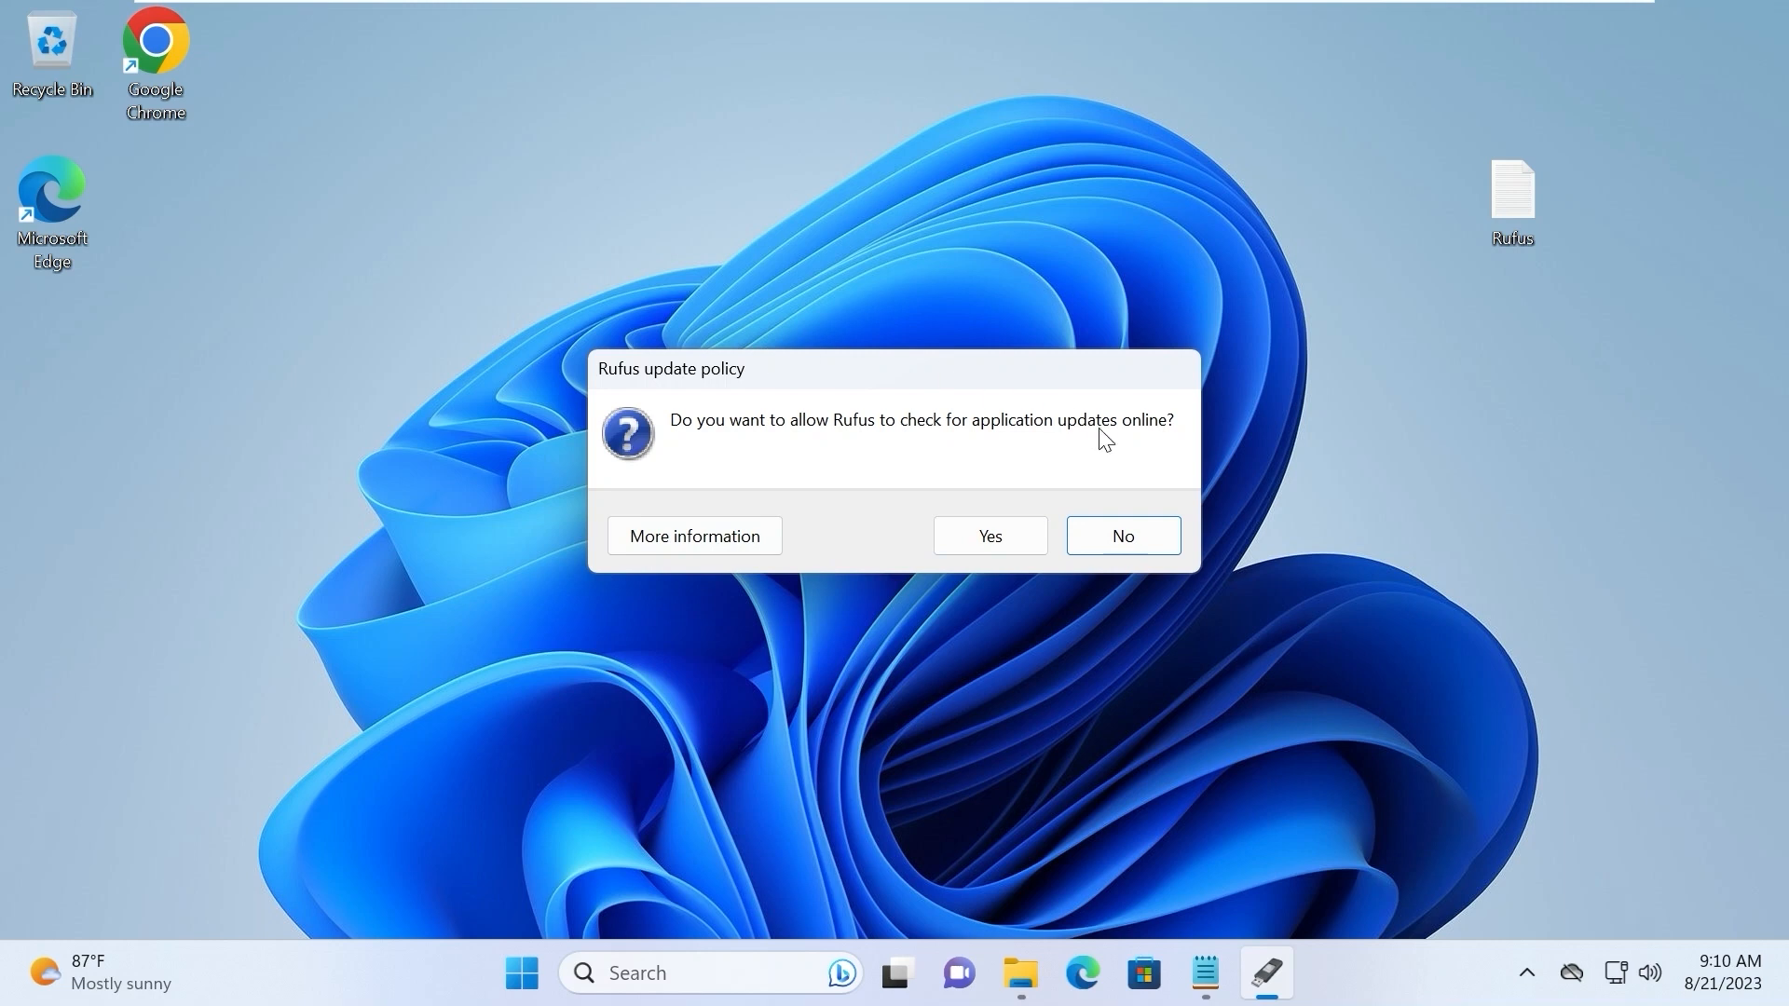
left_click(1140, 535)
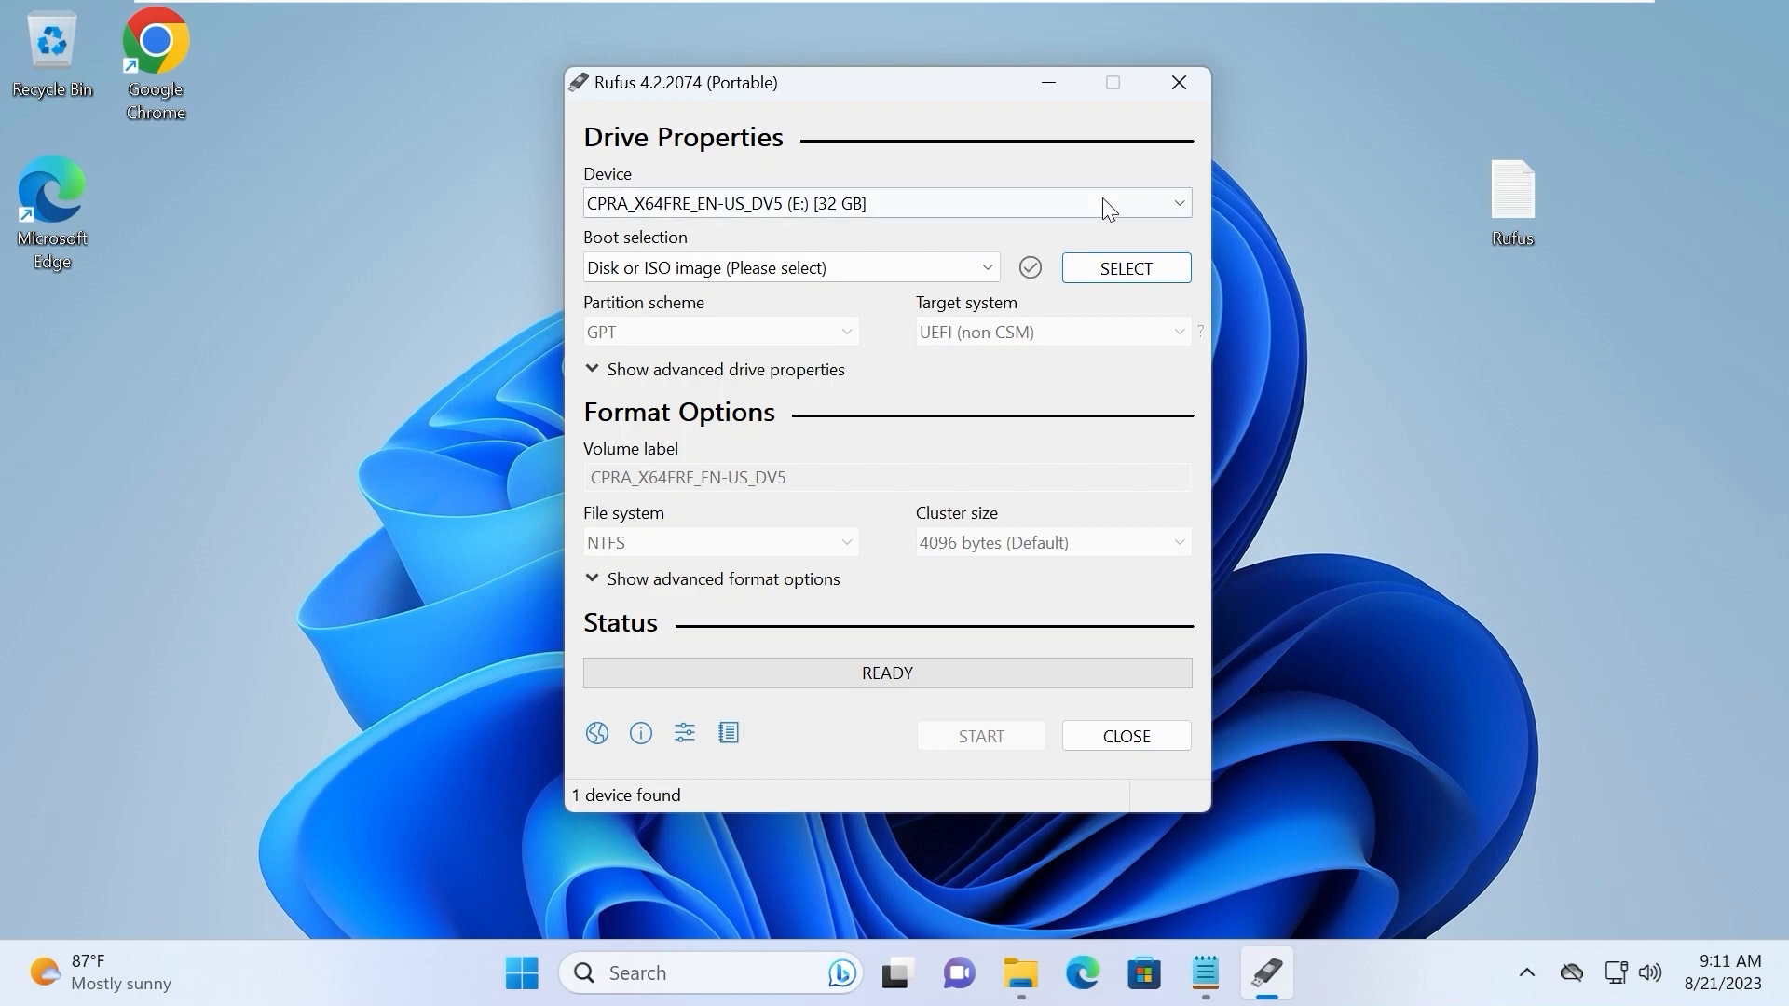
Select the 32 GB USB drive (E:) as the device and "Disk or ISO image" as the boot selection.
left_click(1142, 197)
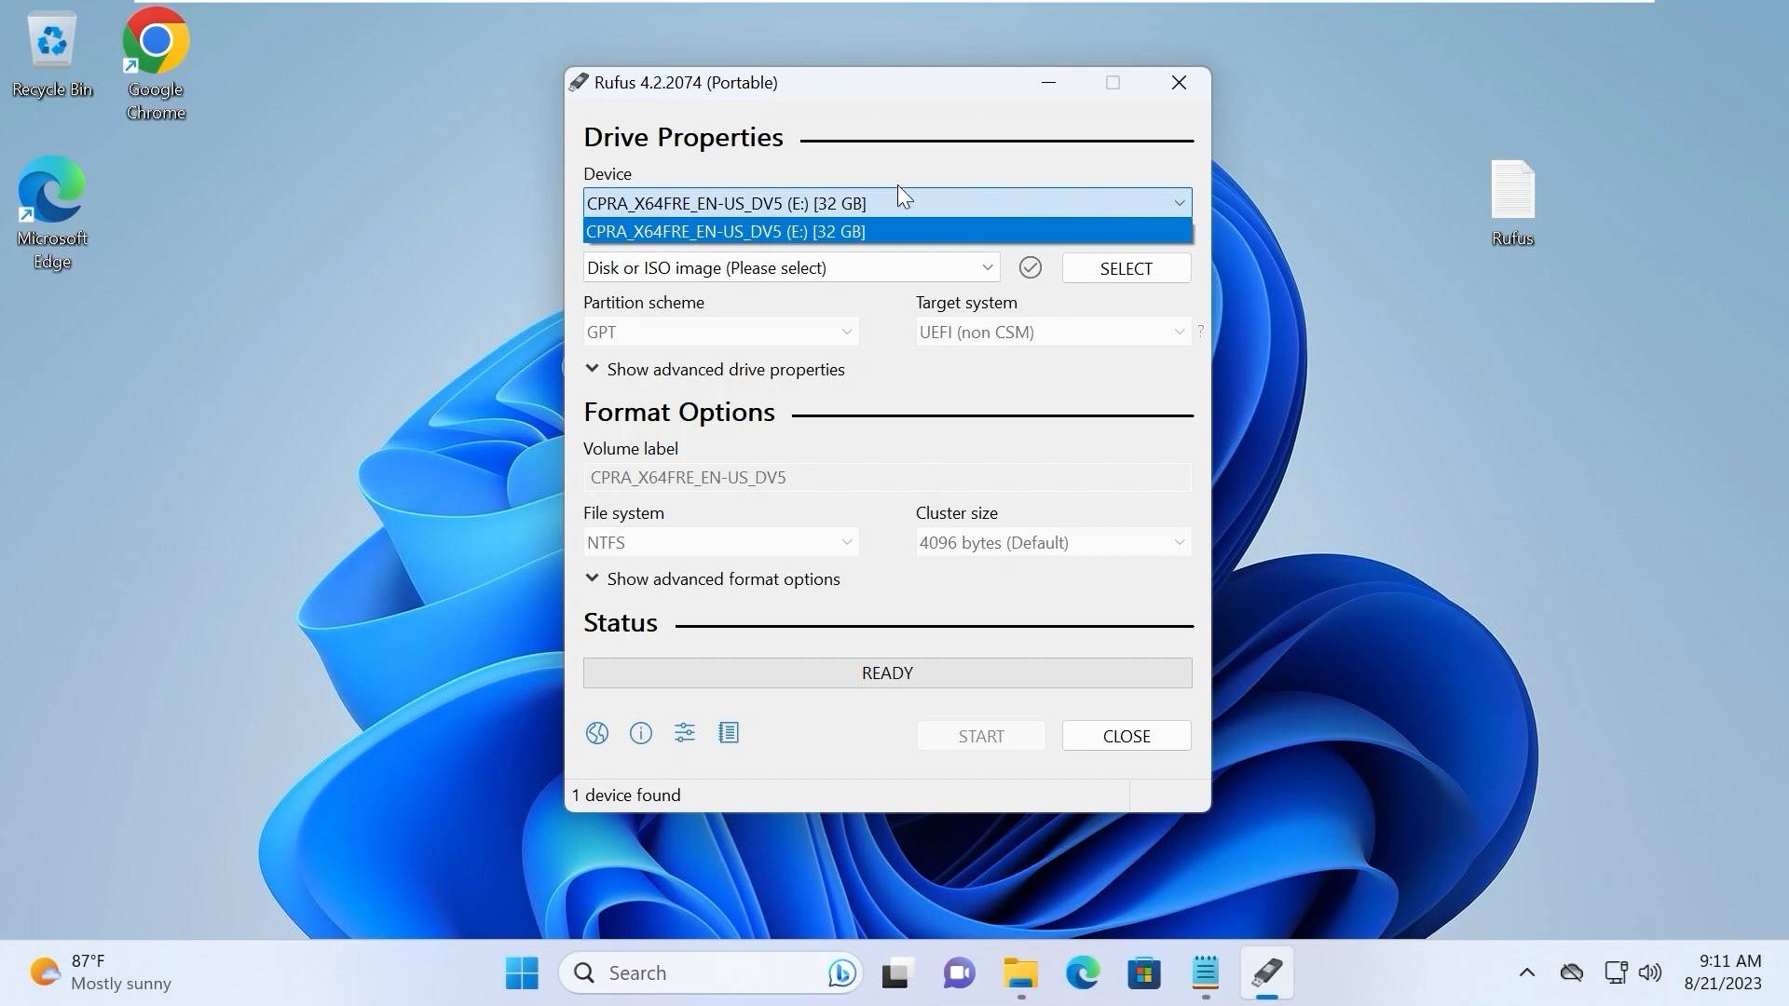
left_click(829, 232)
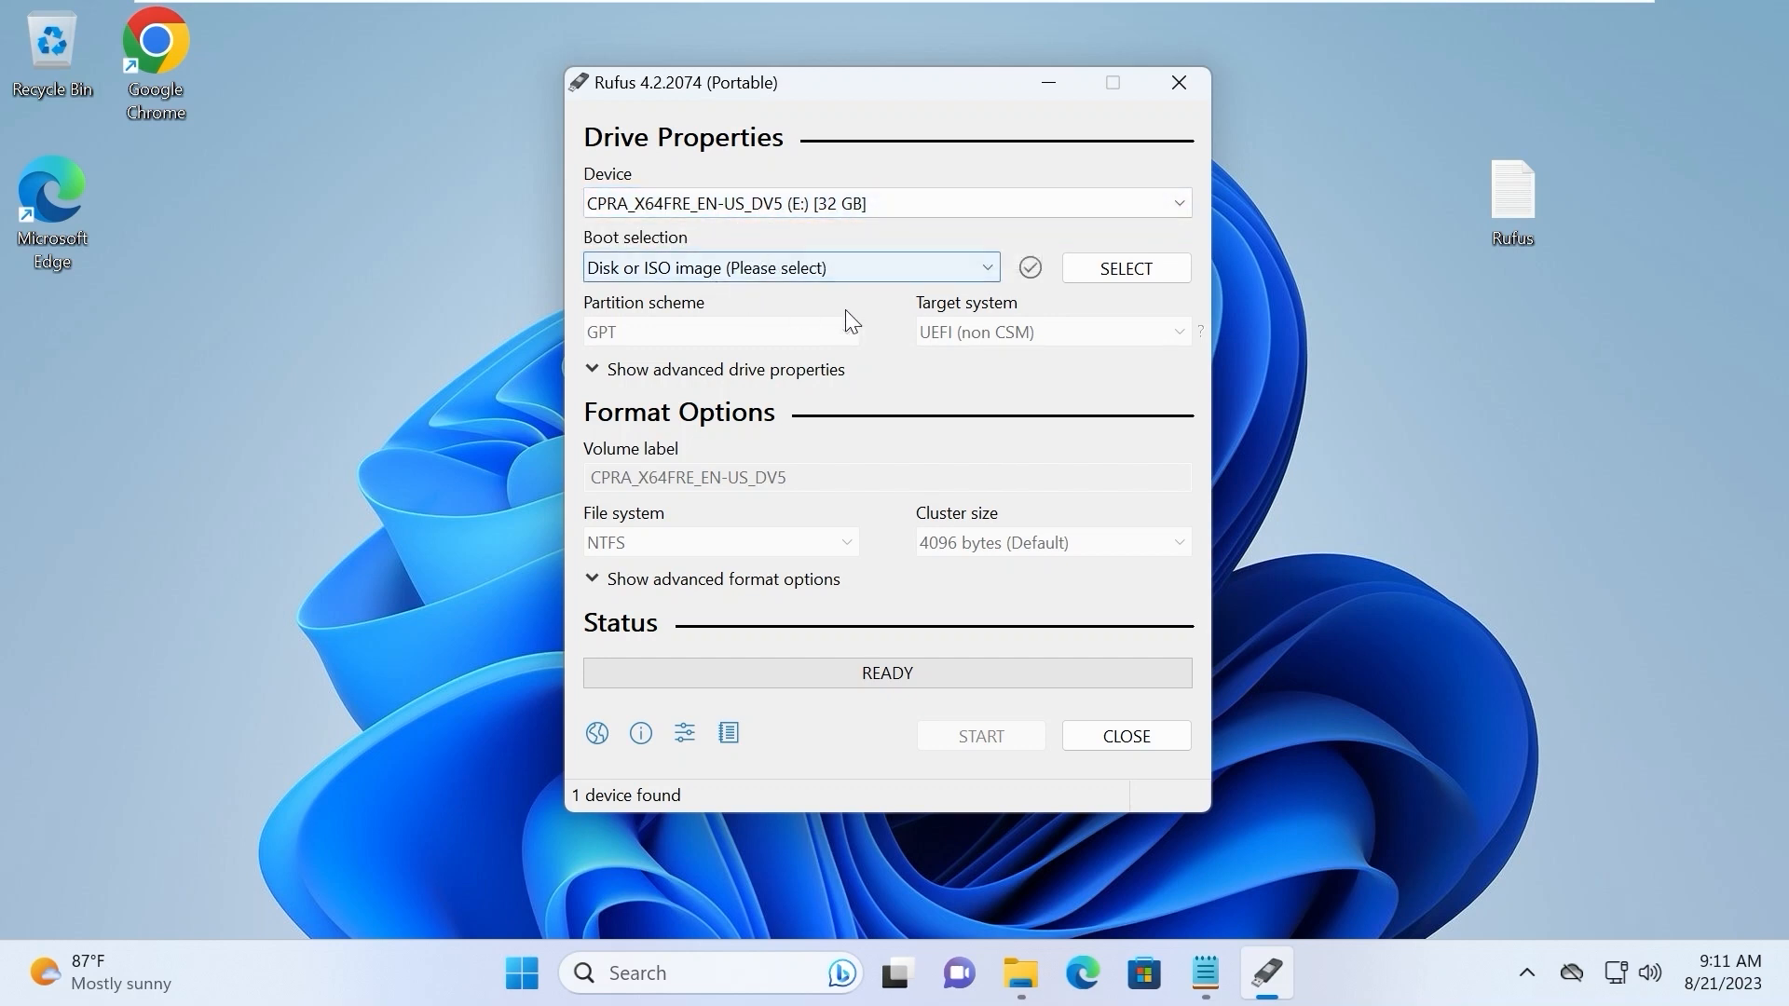
left_click(624, 276)
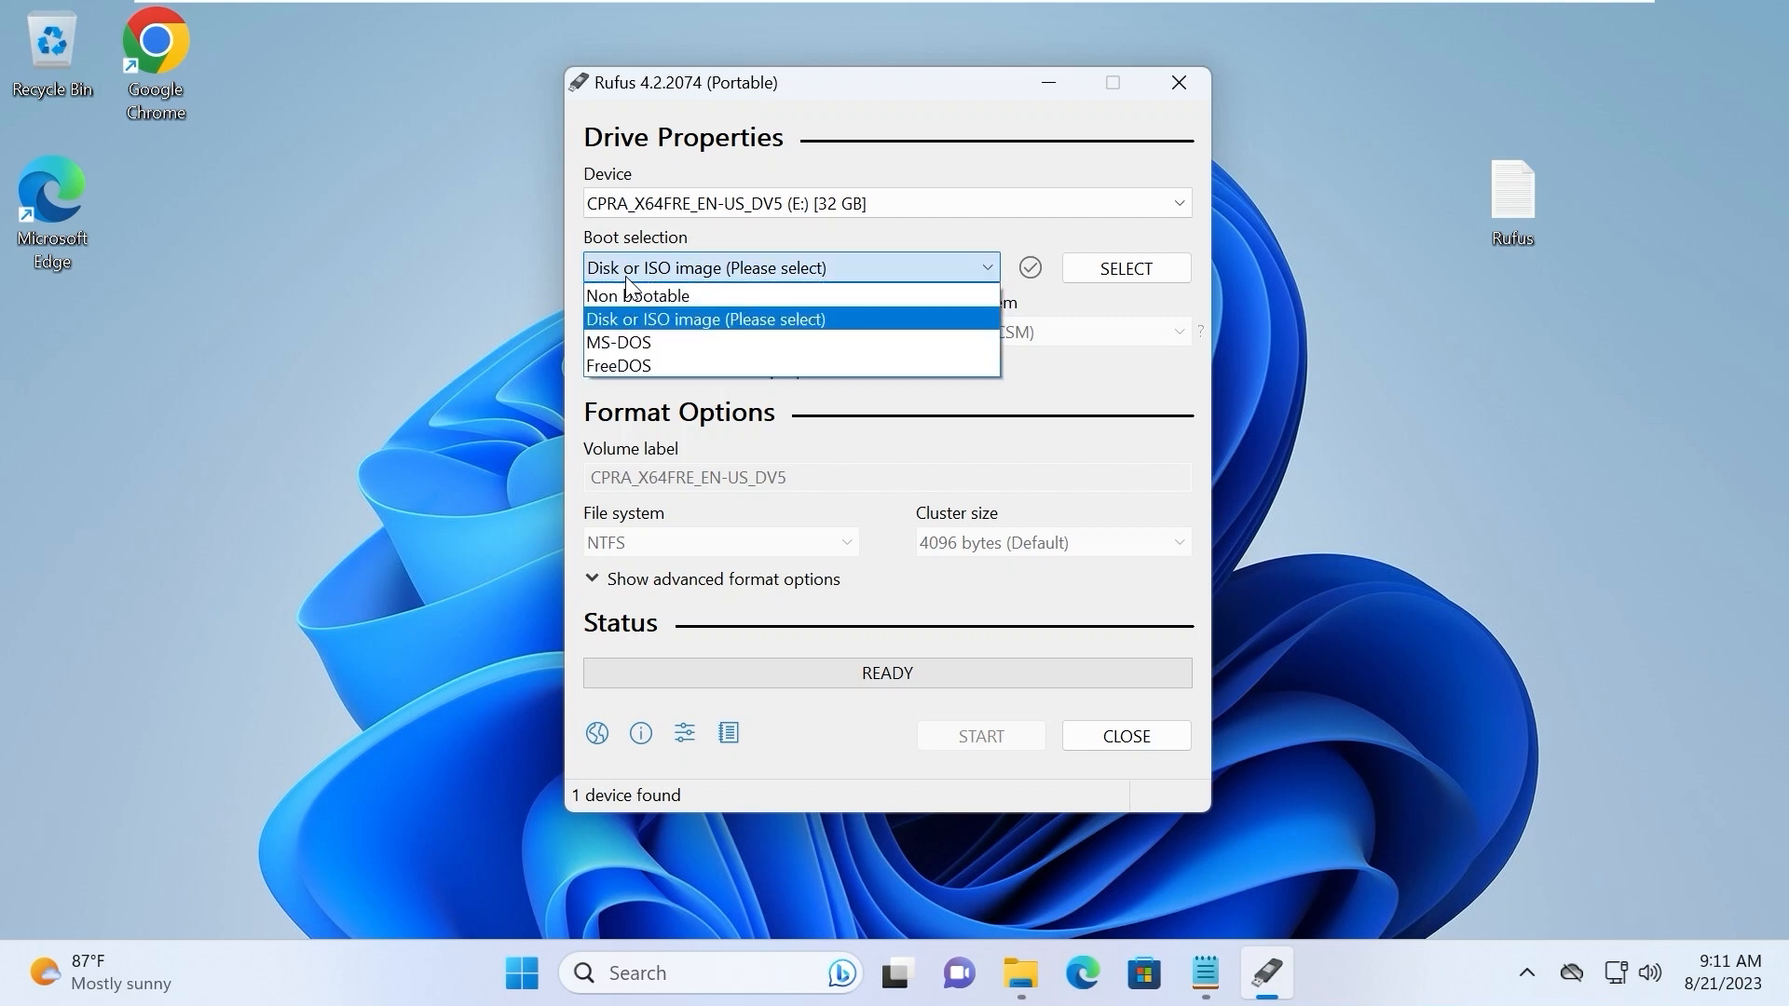
left_click(793, 319)
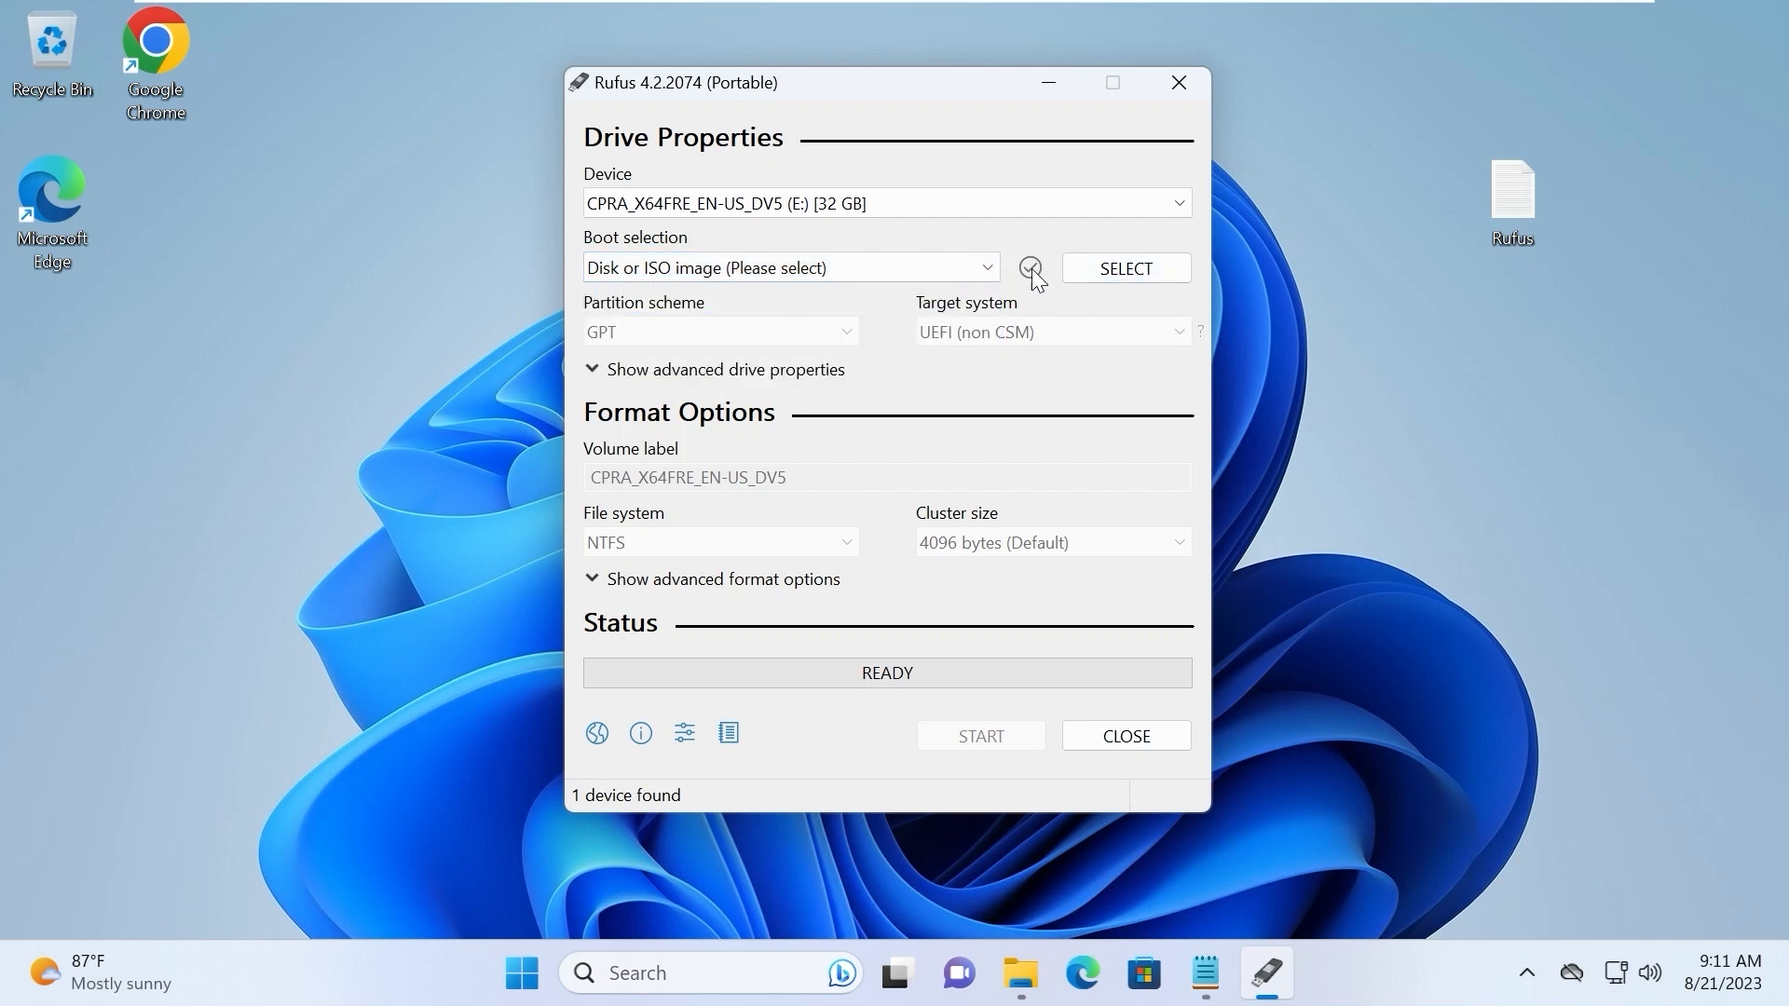
Load the ubuntu-22.04.3-desktop-amd64 image from the Downloads folder as the boot image.
left_click(1107, 270)
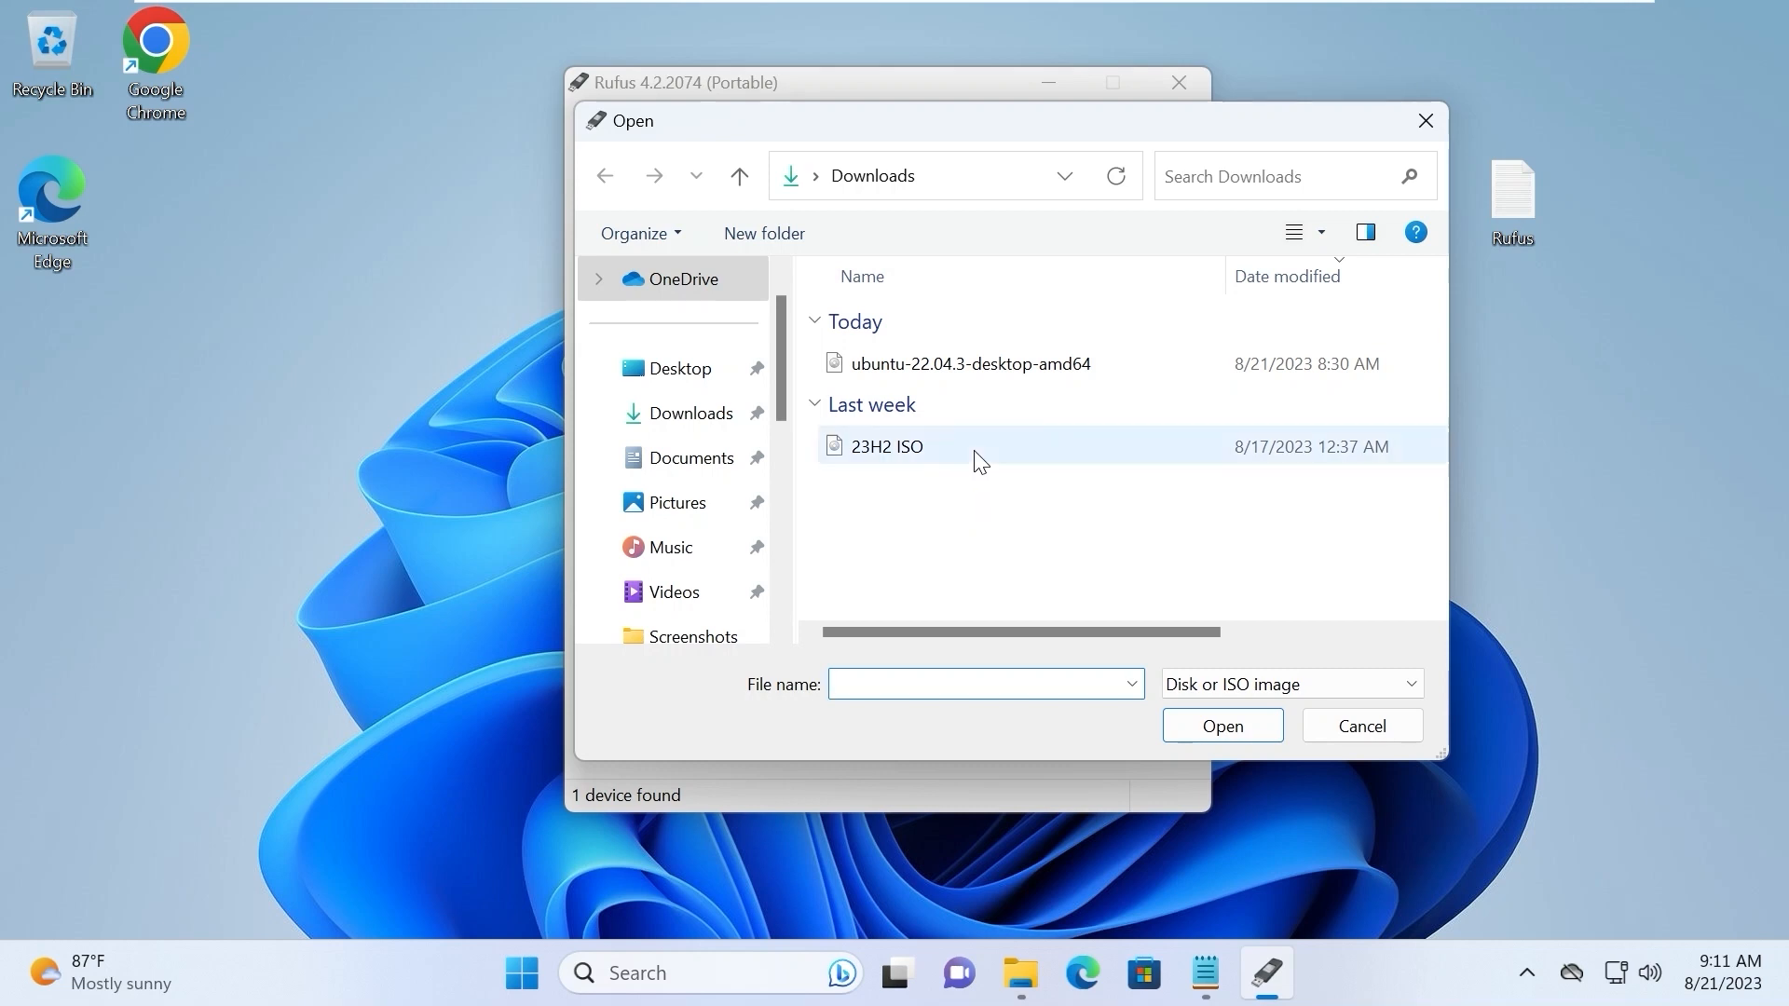
left_click(932, 366)
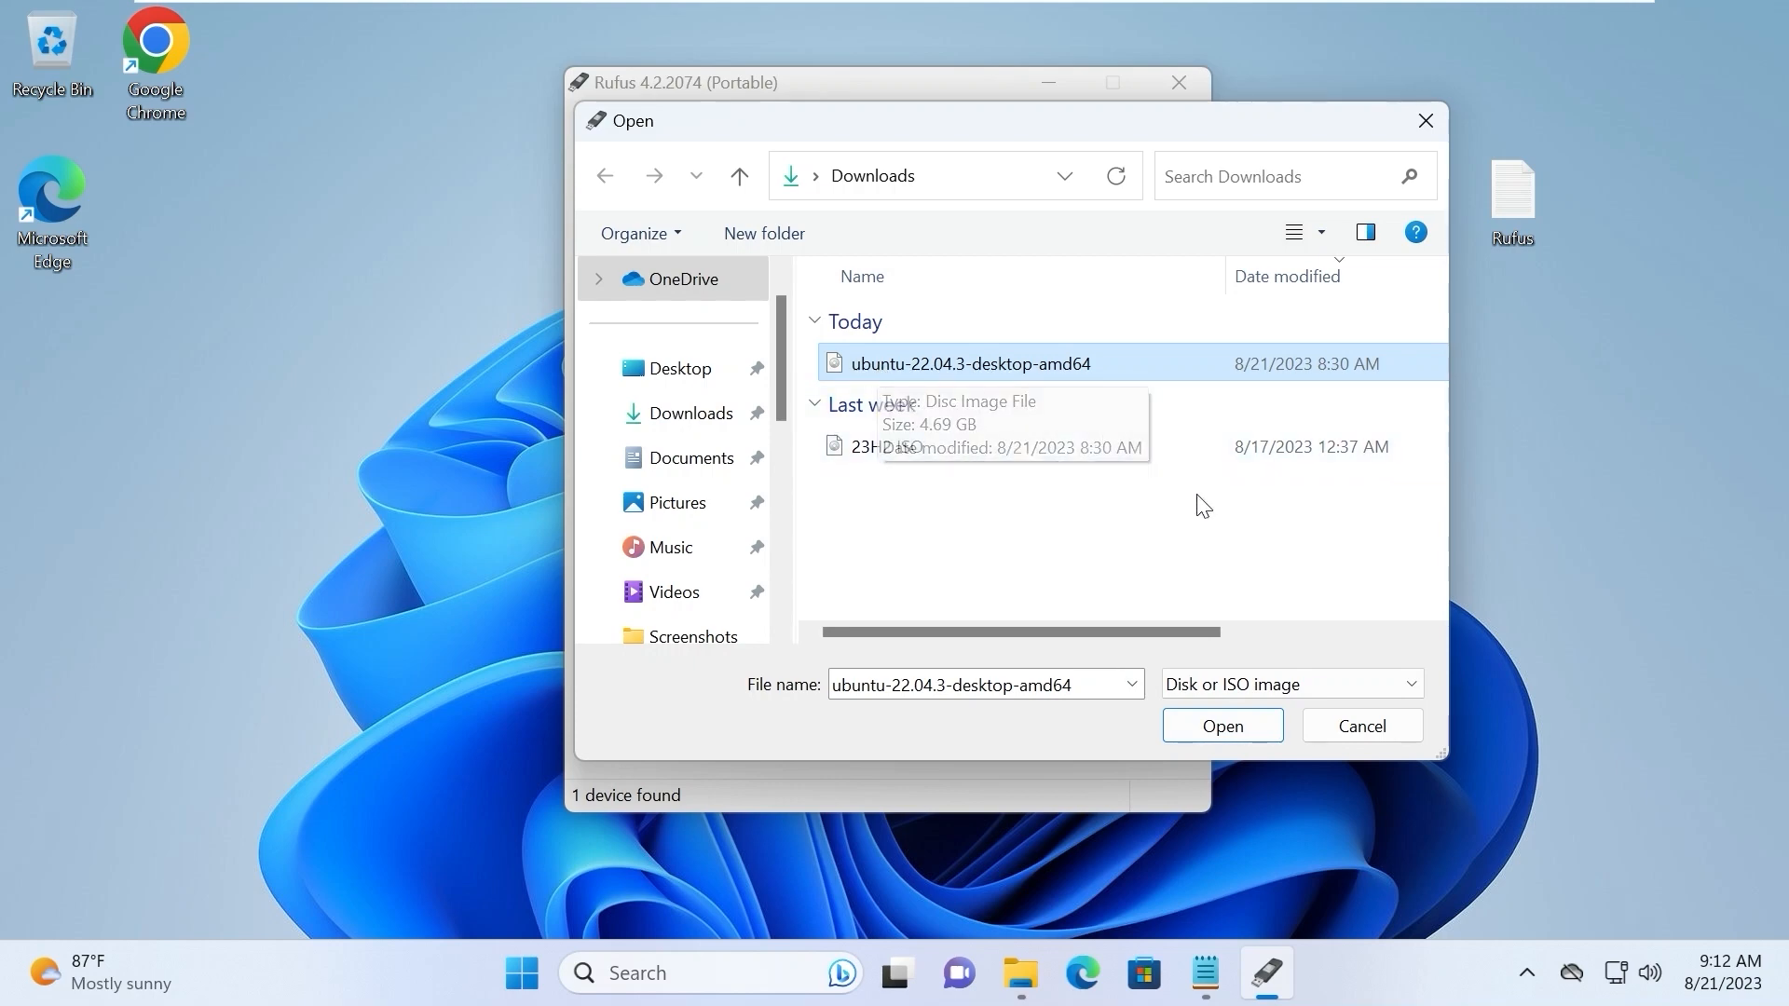
left_click(1256, 728)
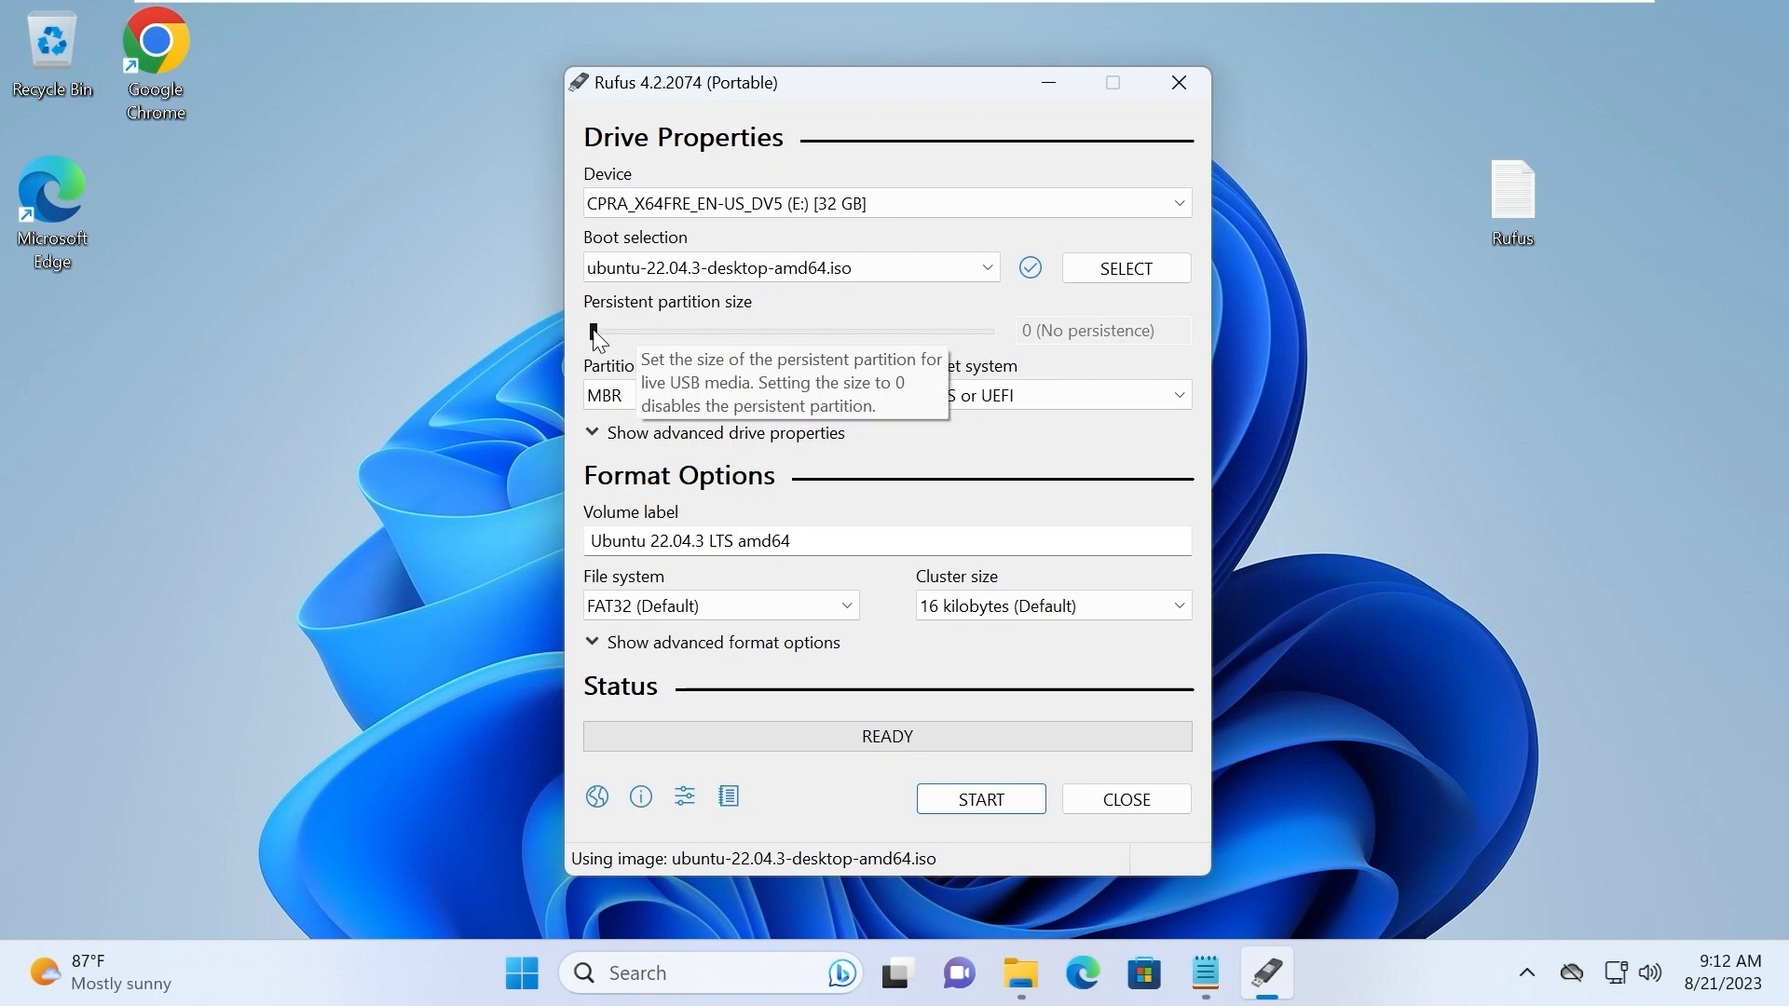
Set the partition scheme to MBR.
left_click(607, 399)
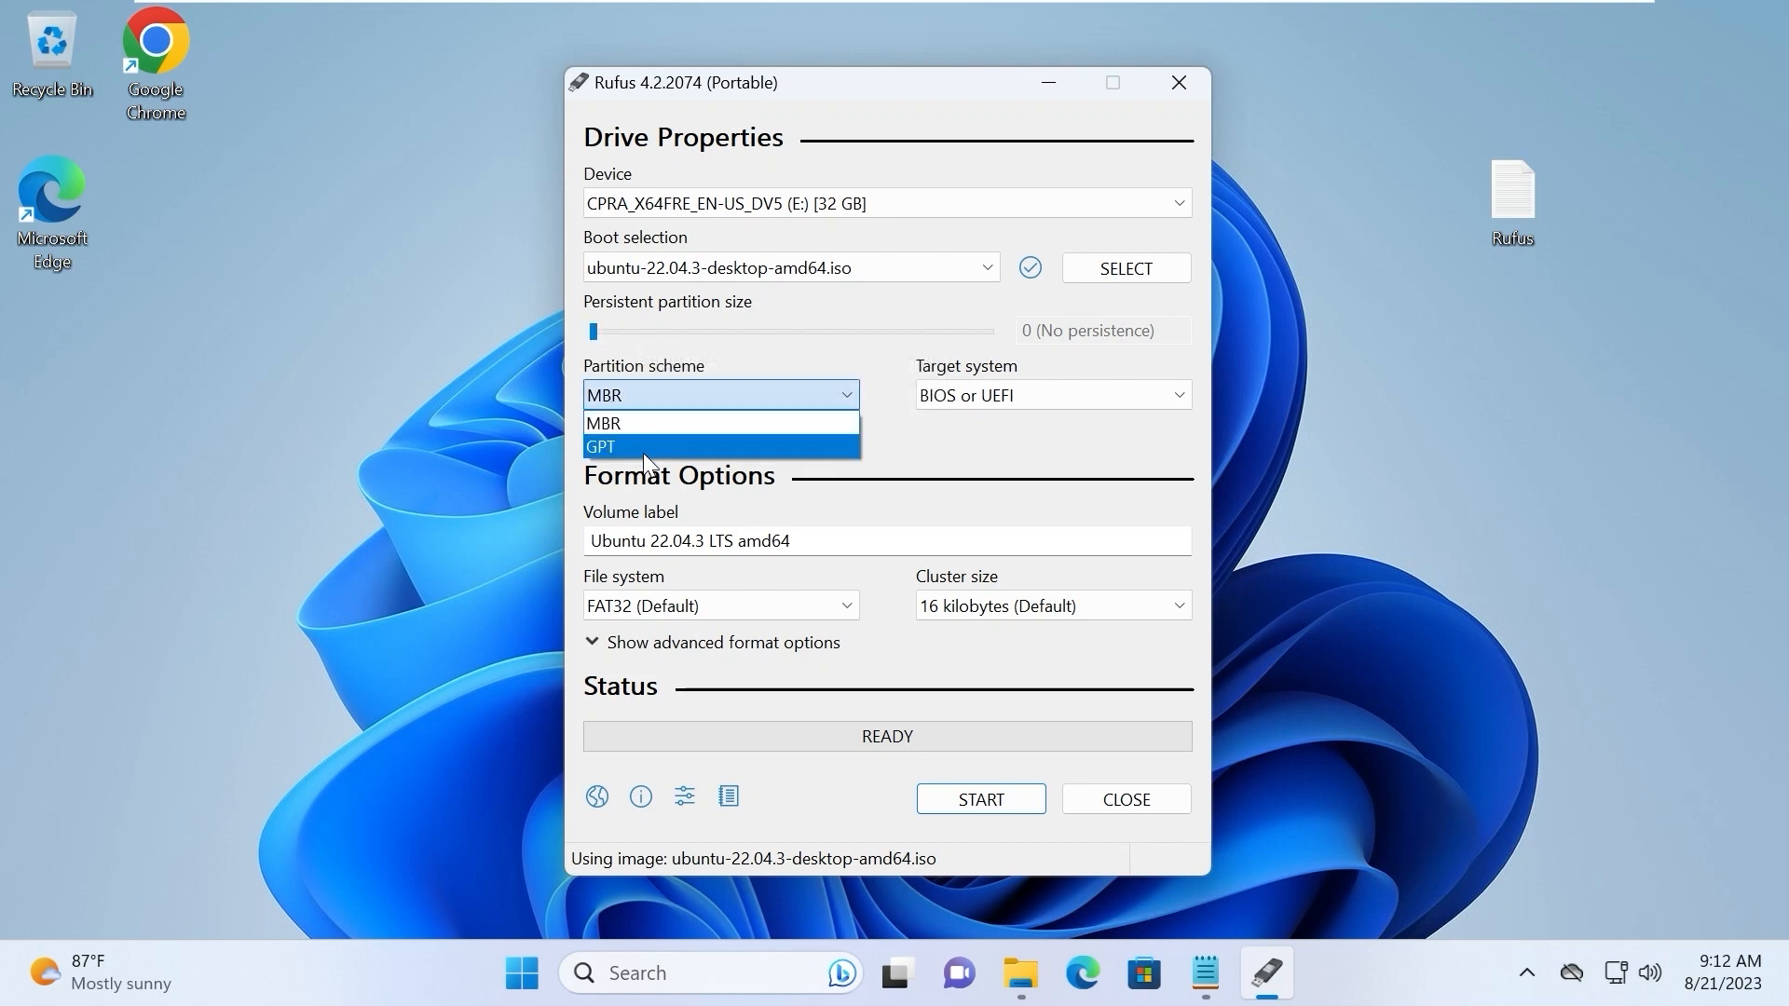
left_click(696, 424)
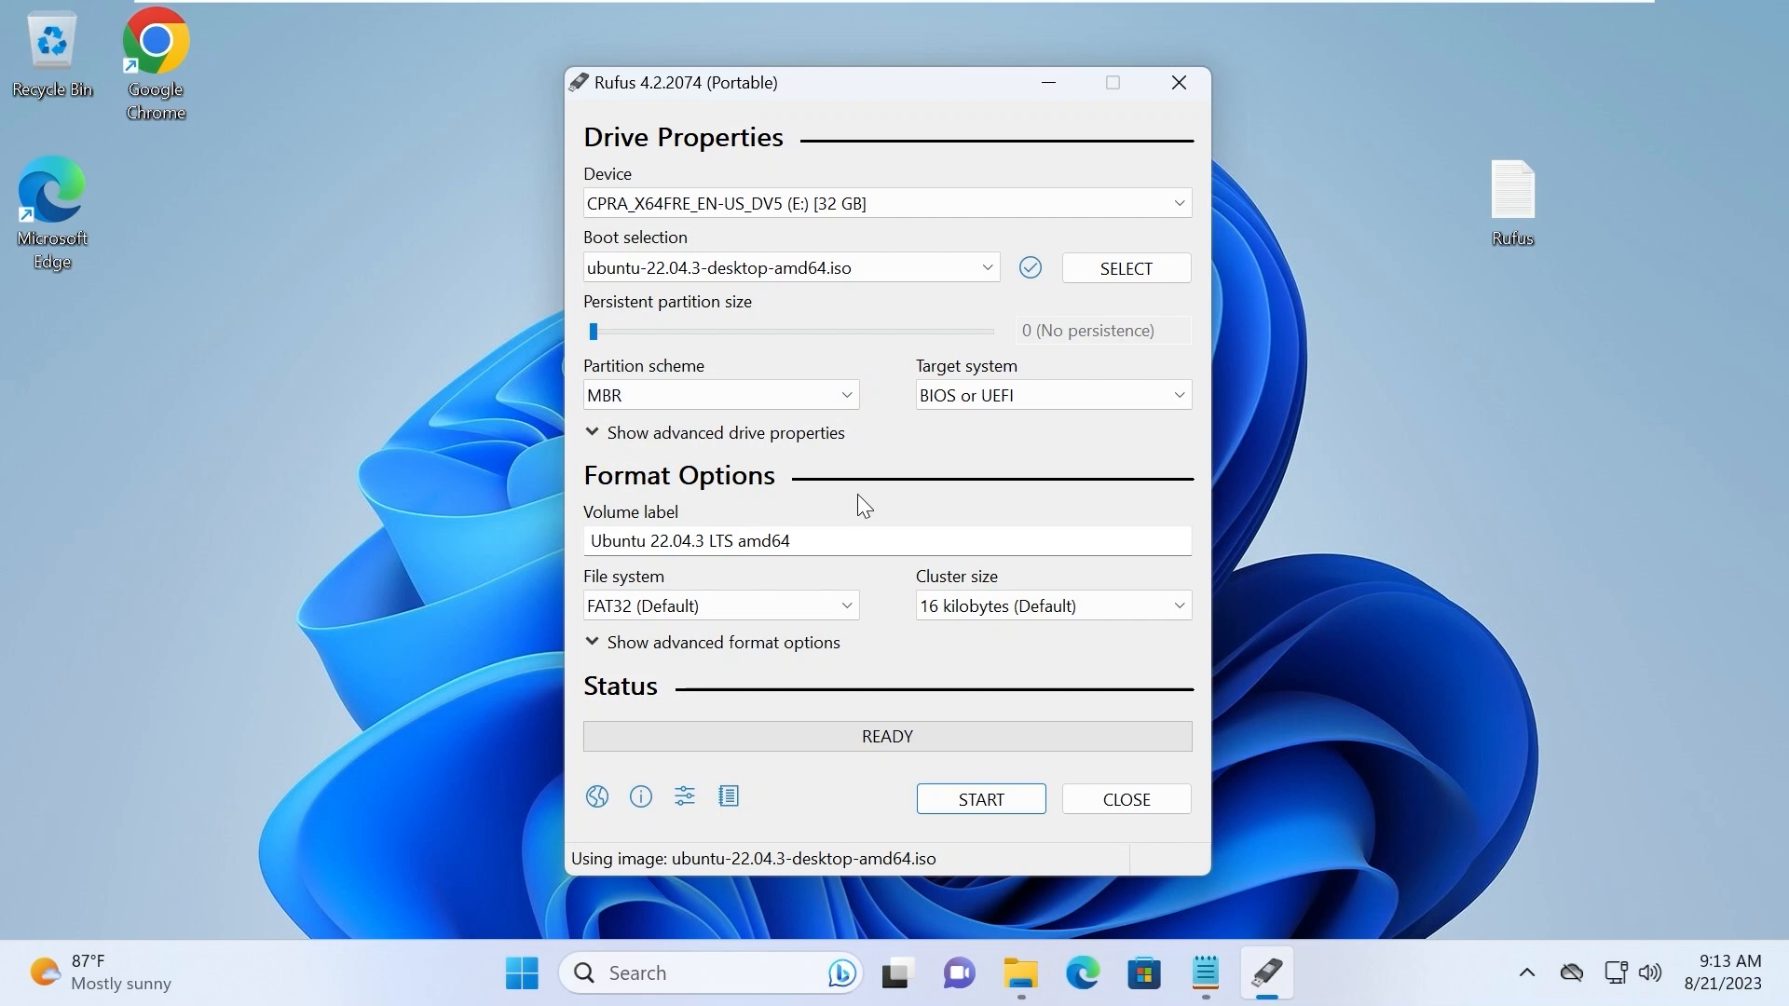
left_click(756, 395)
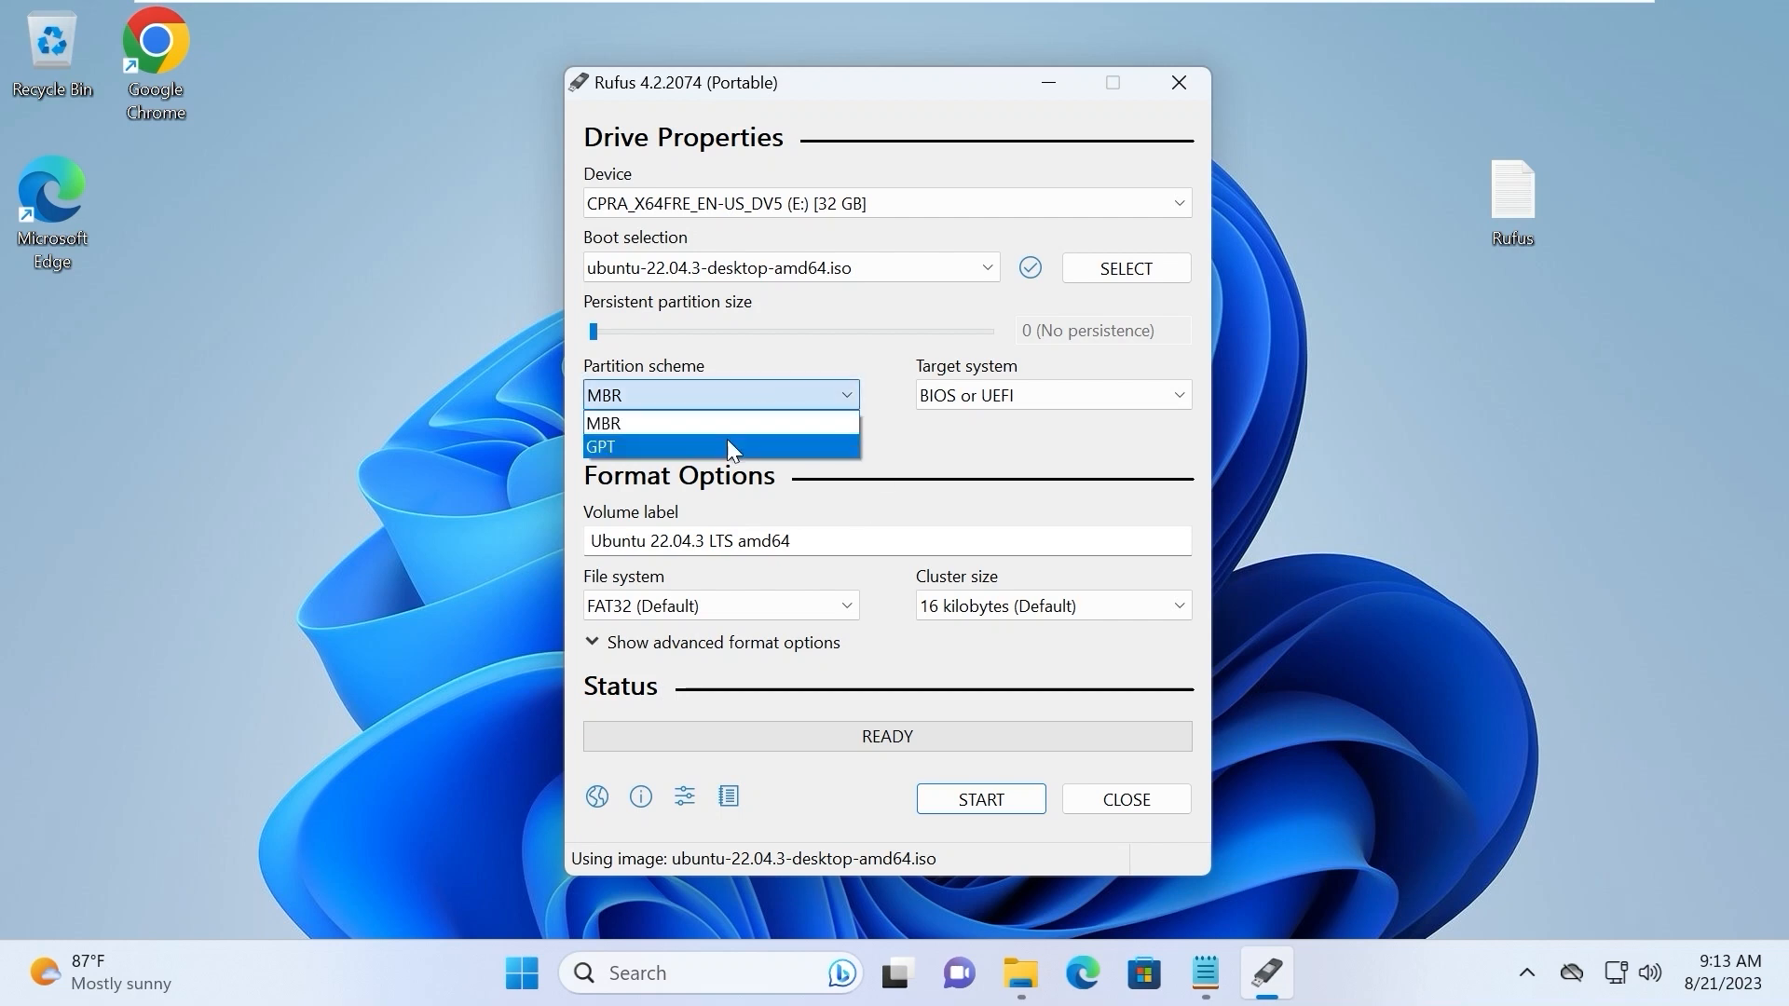
left_click(732, 414)
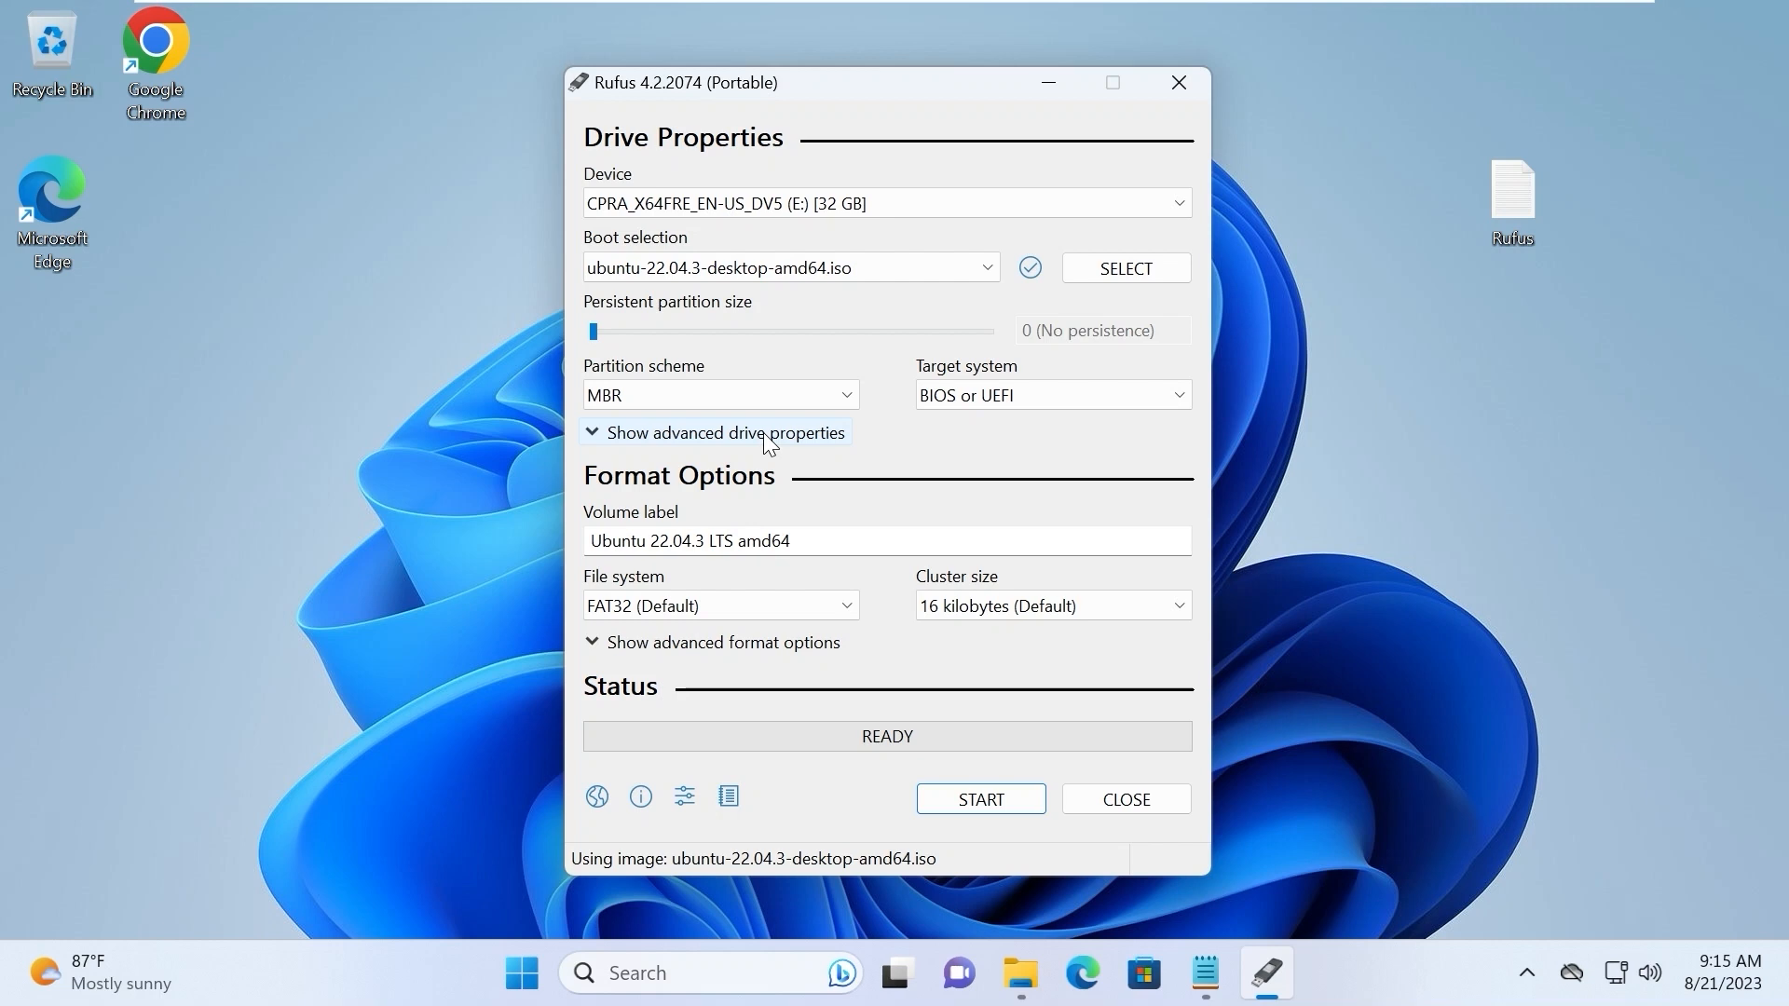
Open System Information through msinfo32 and check the computer's BIOS mode.
left_click(641, 973)
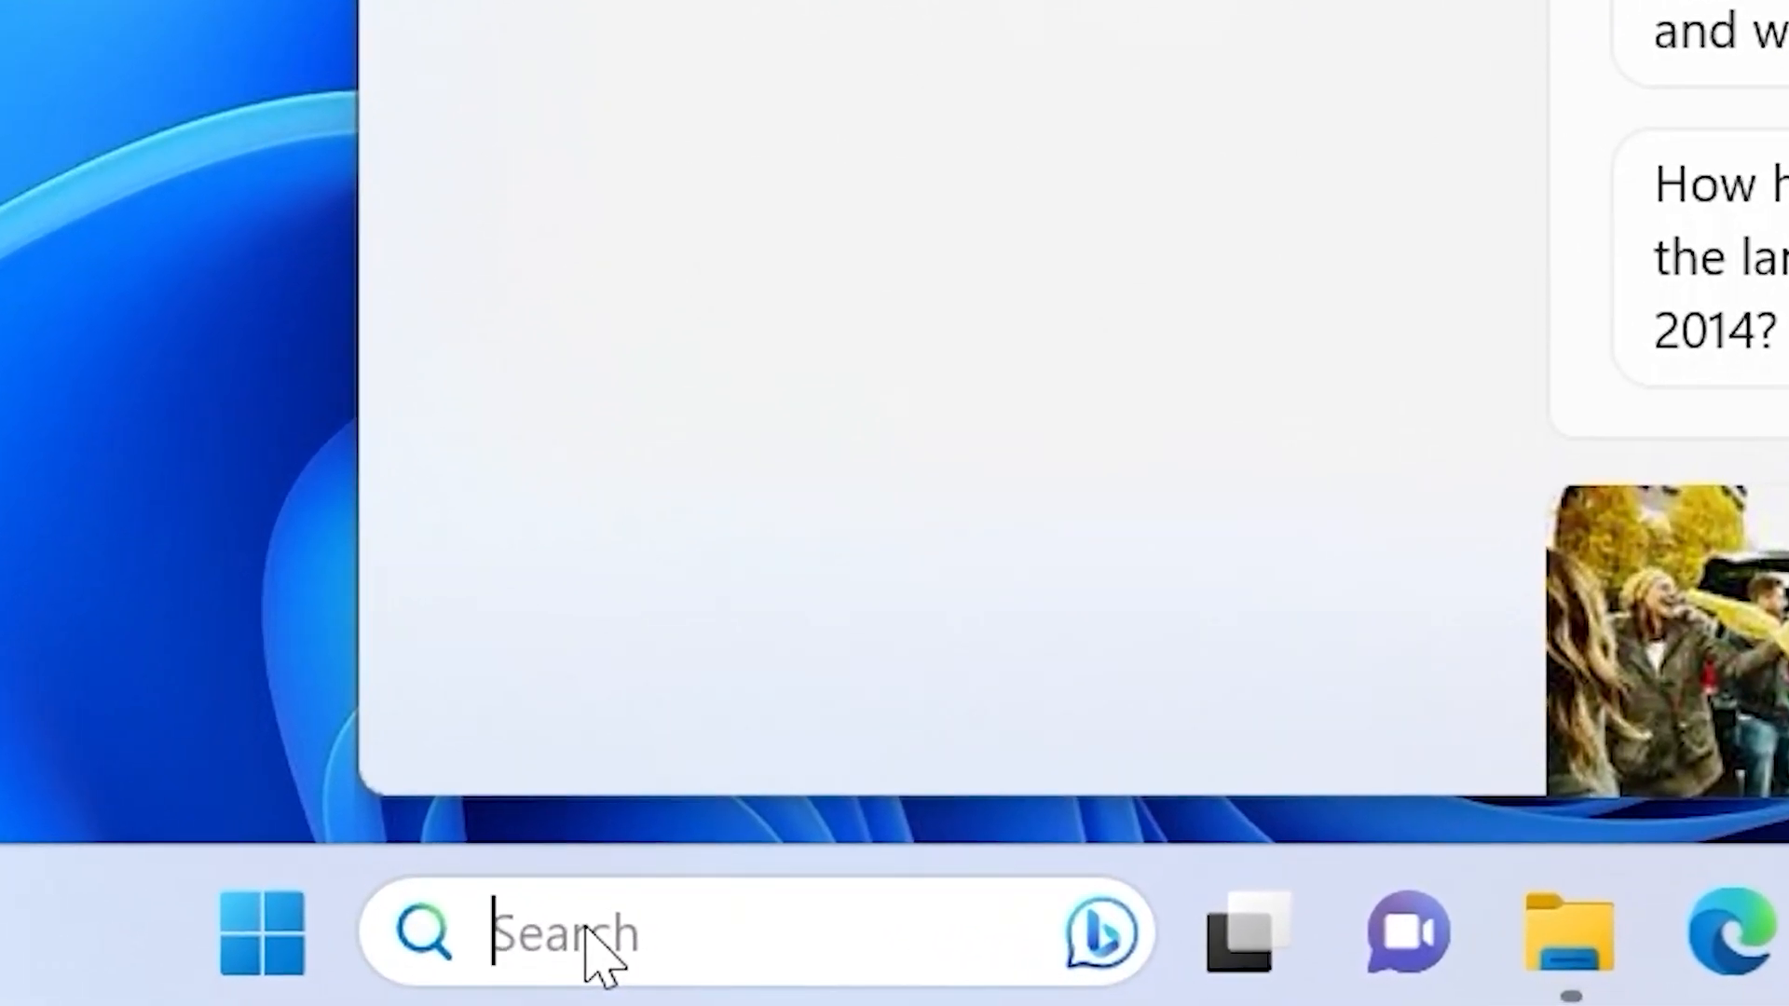
type("msinfo32")
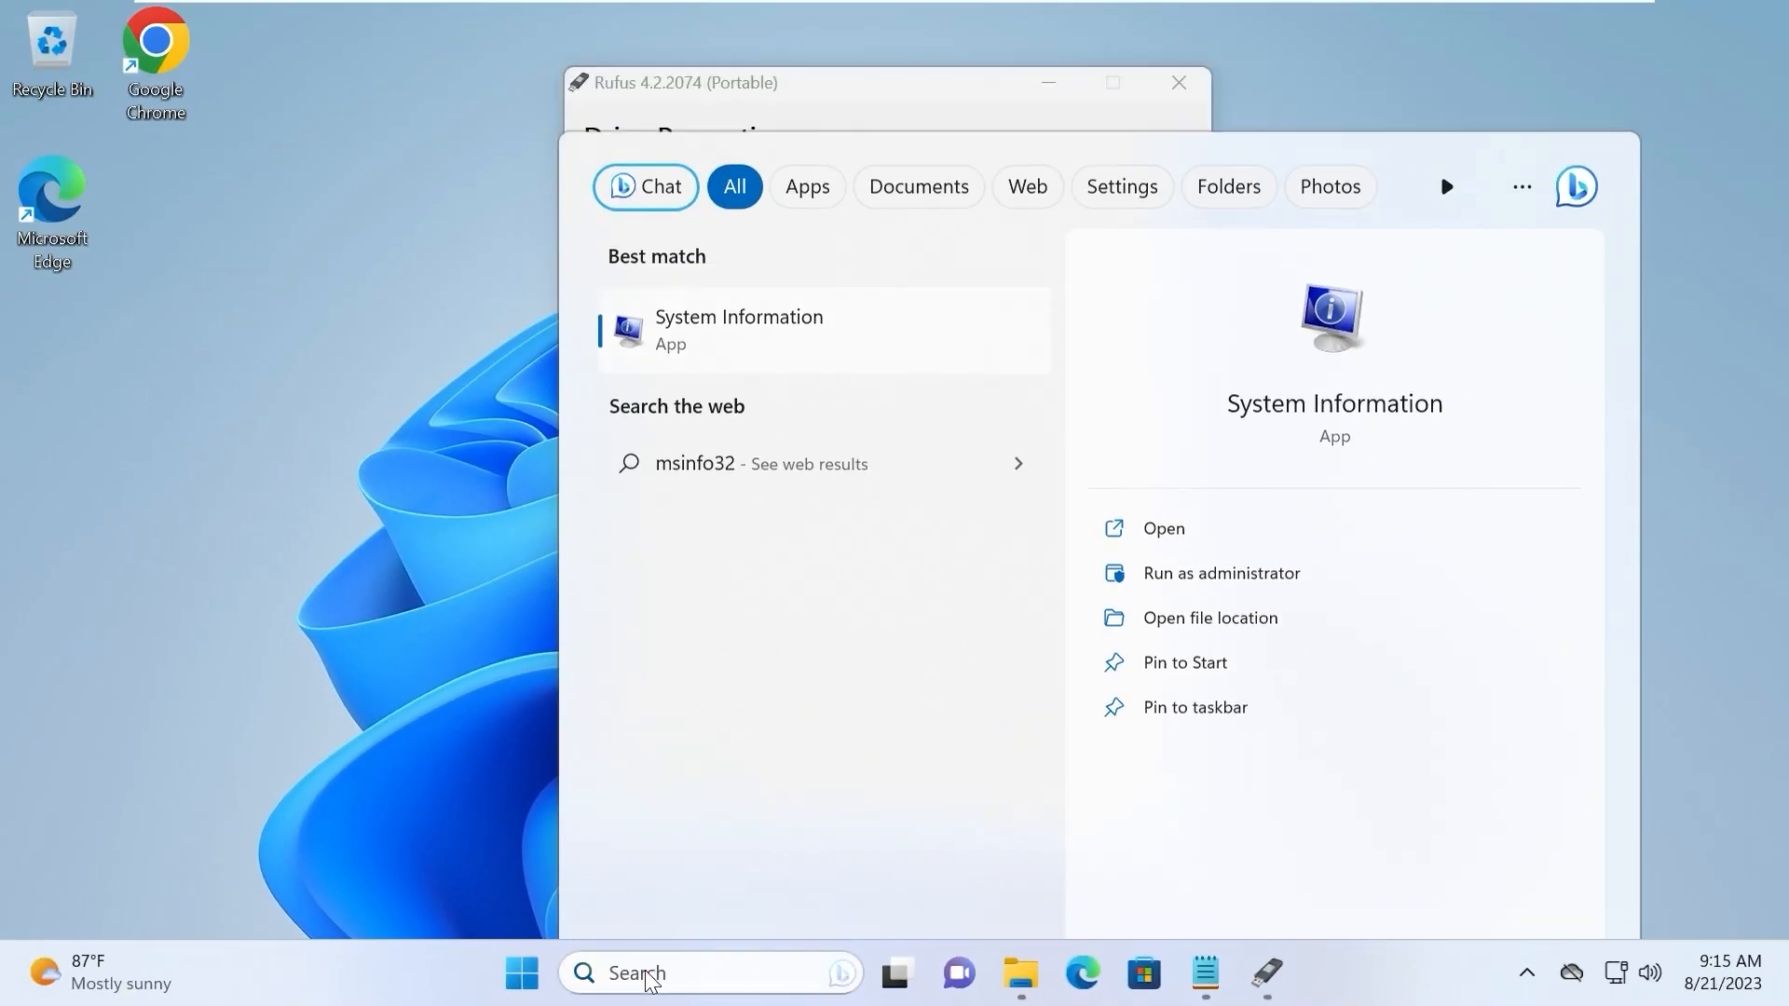
key("Return")
left_click(1608, 92)
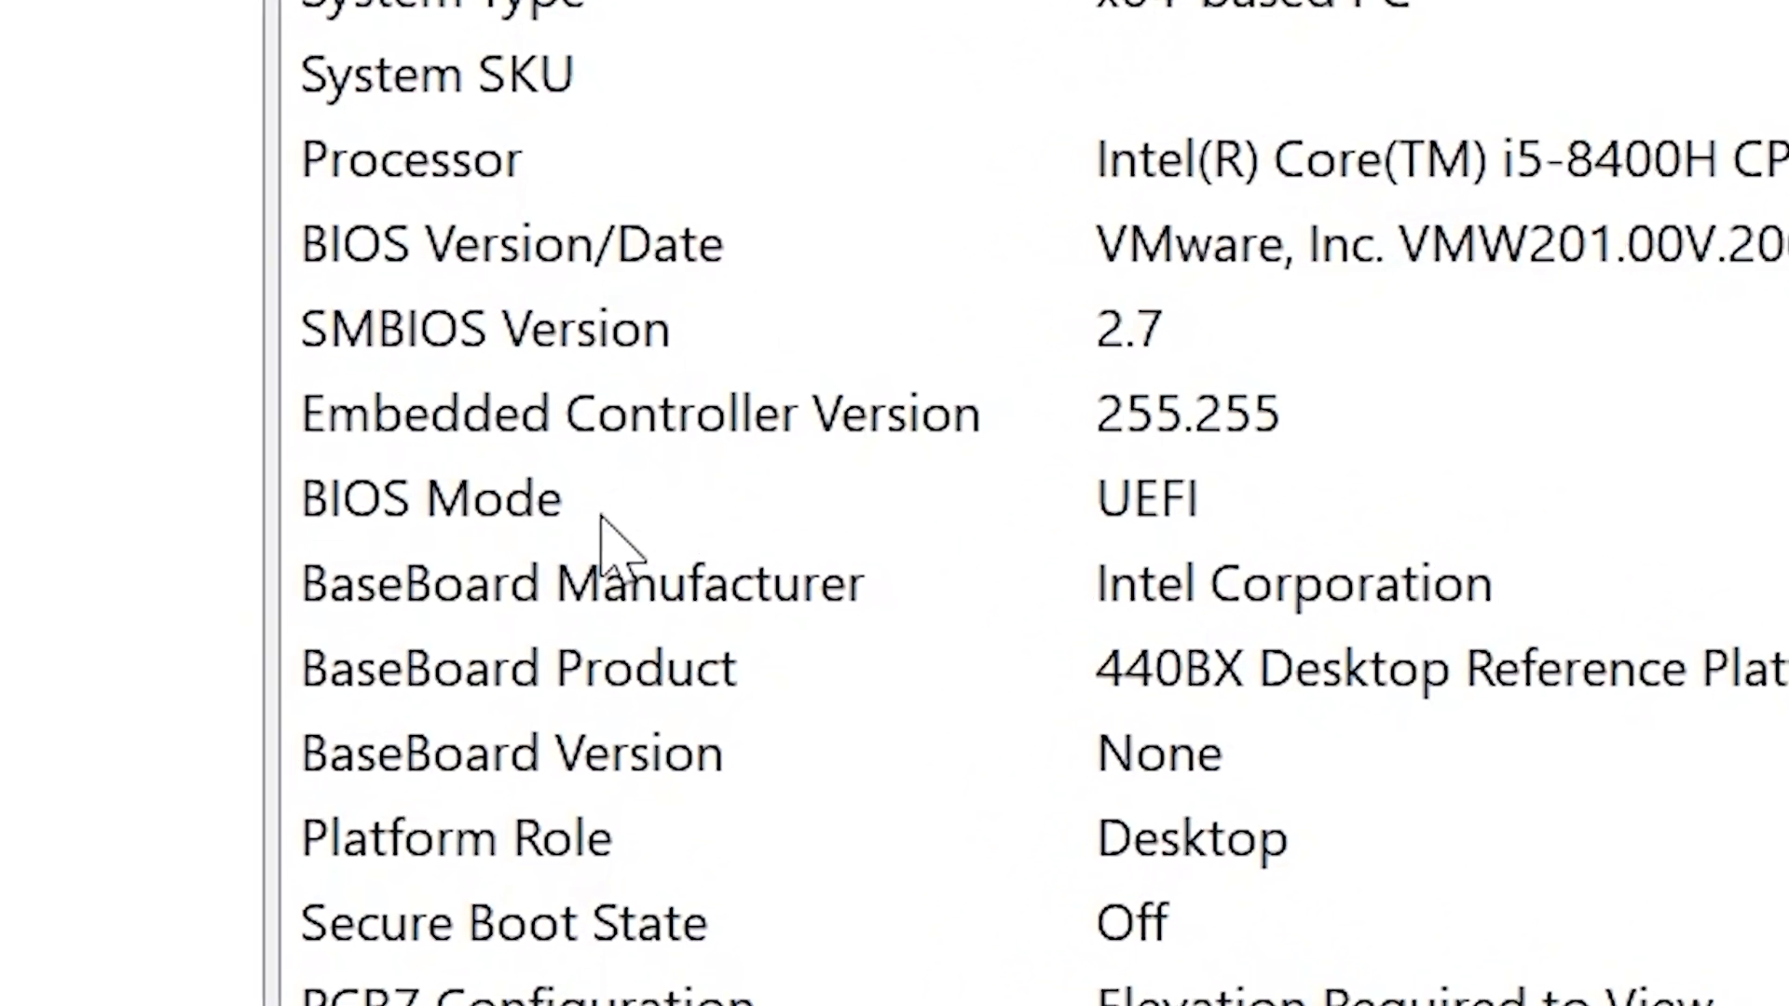
left_click(454, 517)
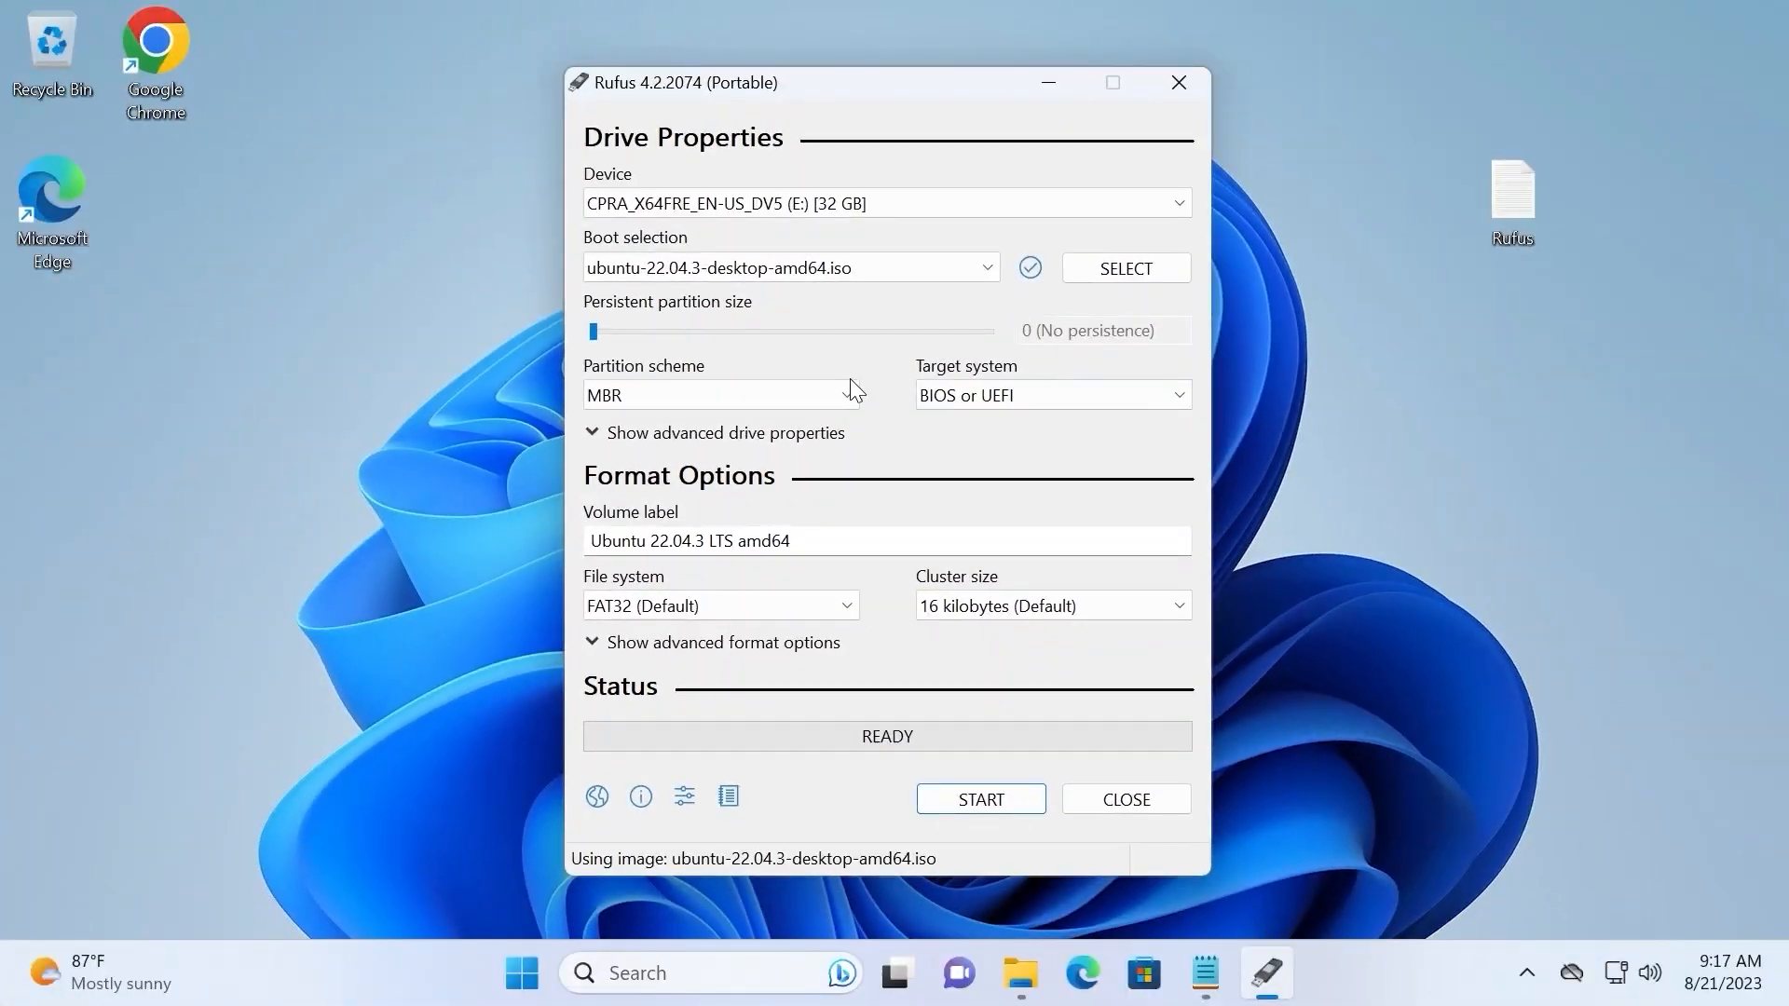
Set the partition scheme for the Ubuntu drive to GPT.
left_click(850, 382)
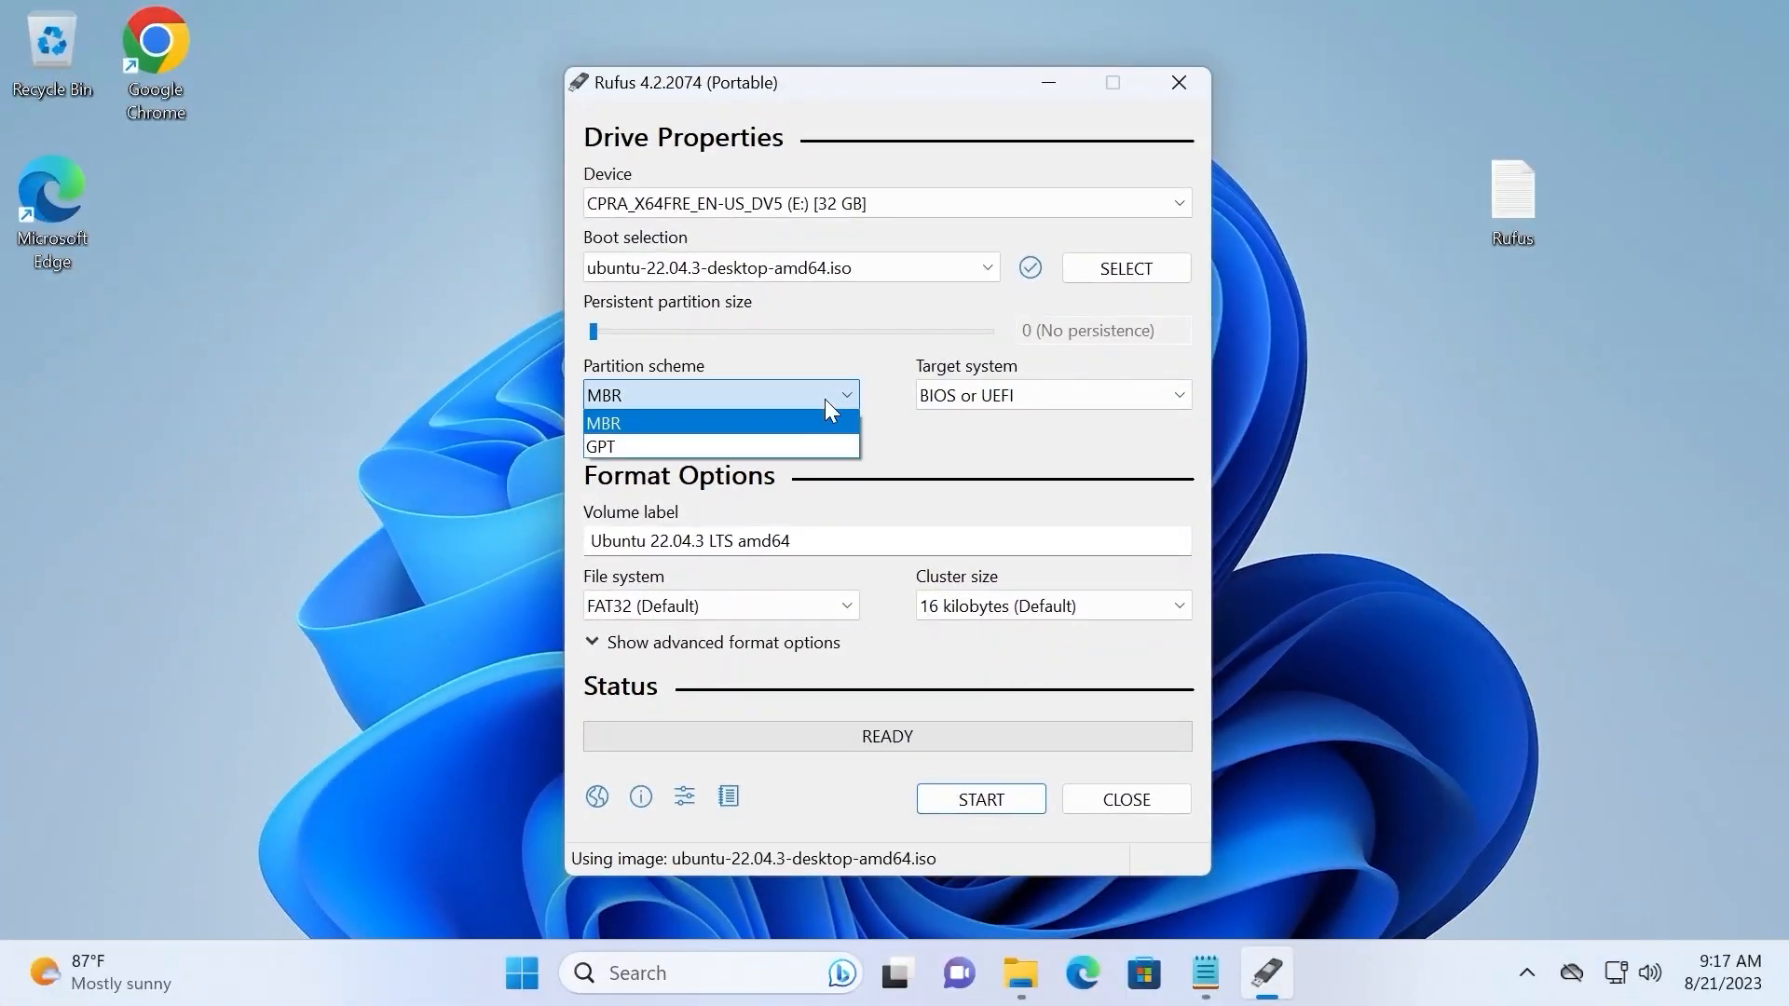
left_click(662, 439)
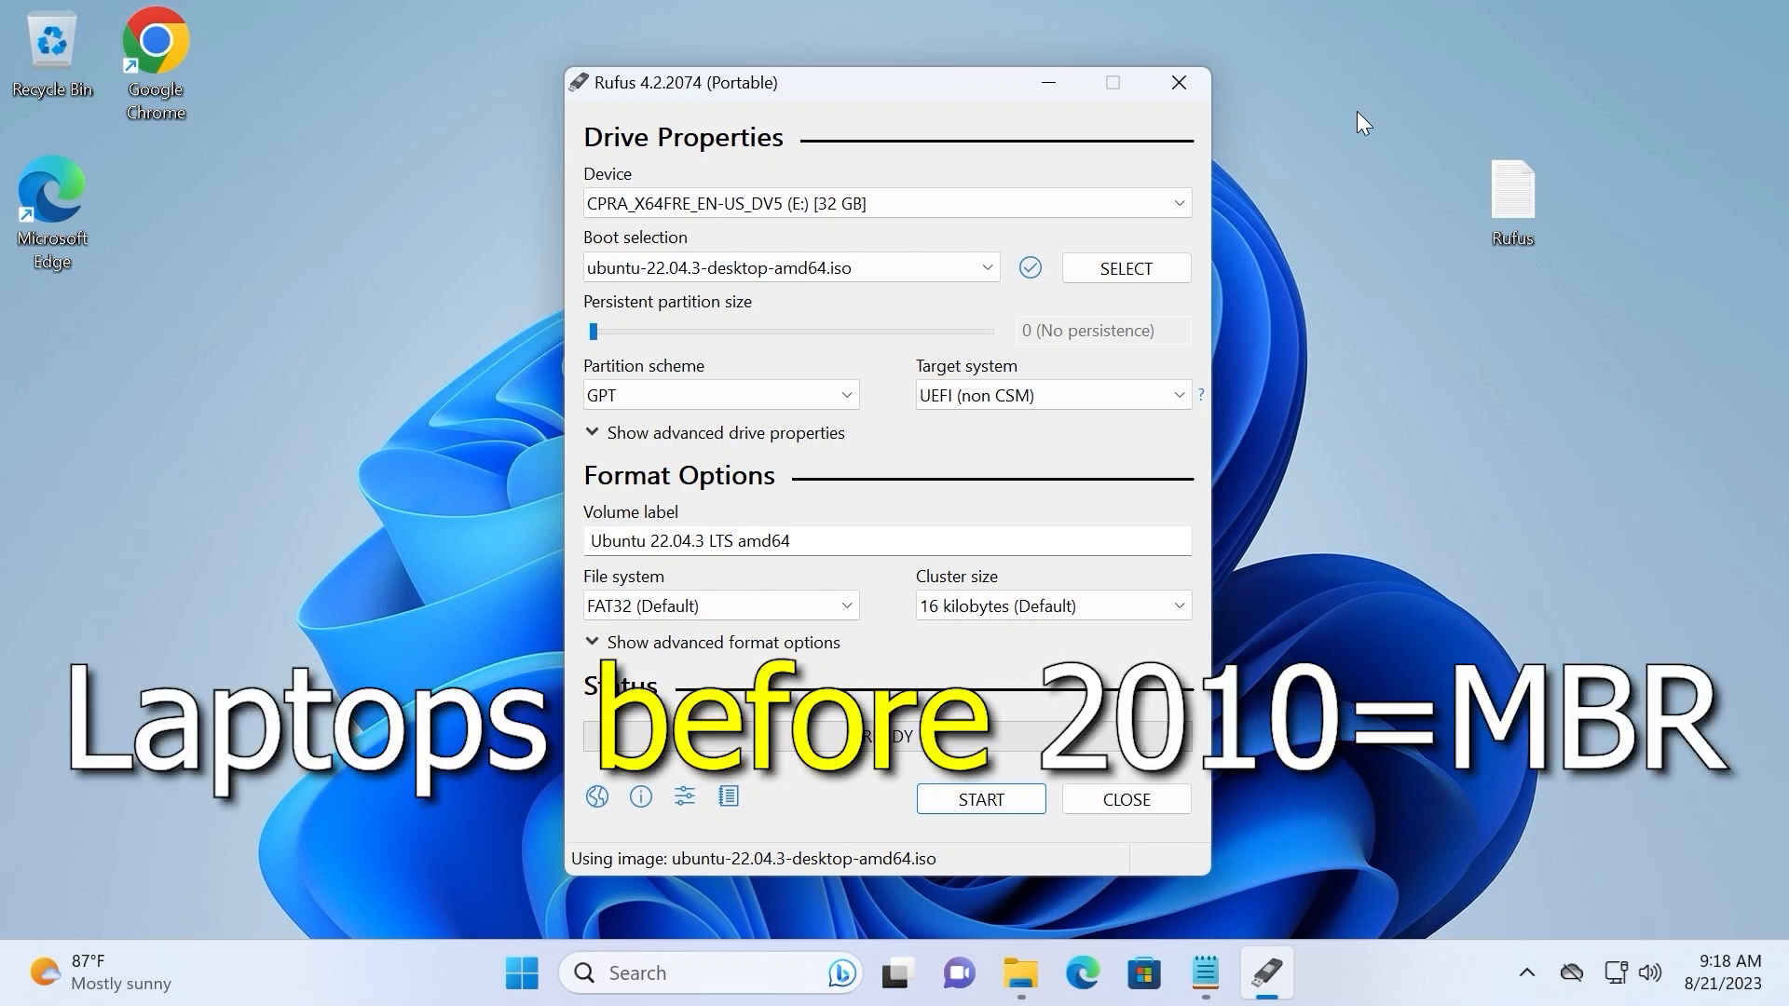
left_click(745, 395)
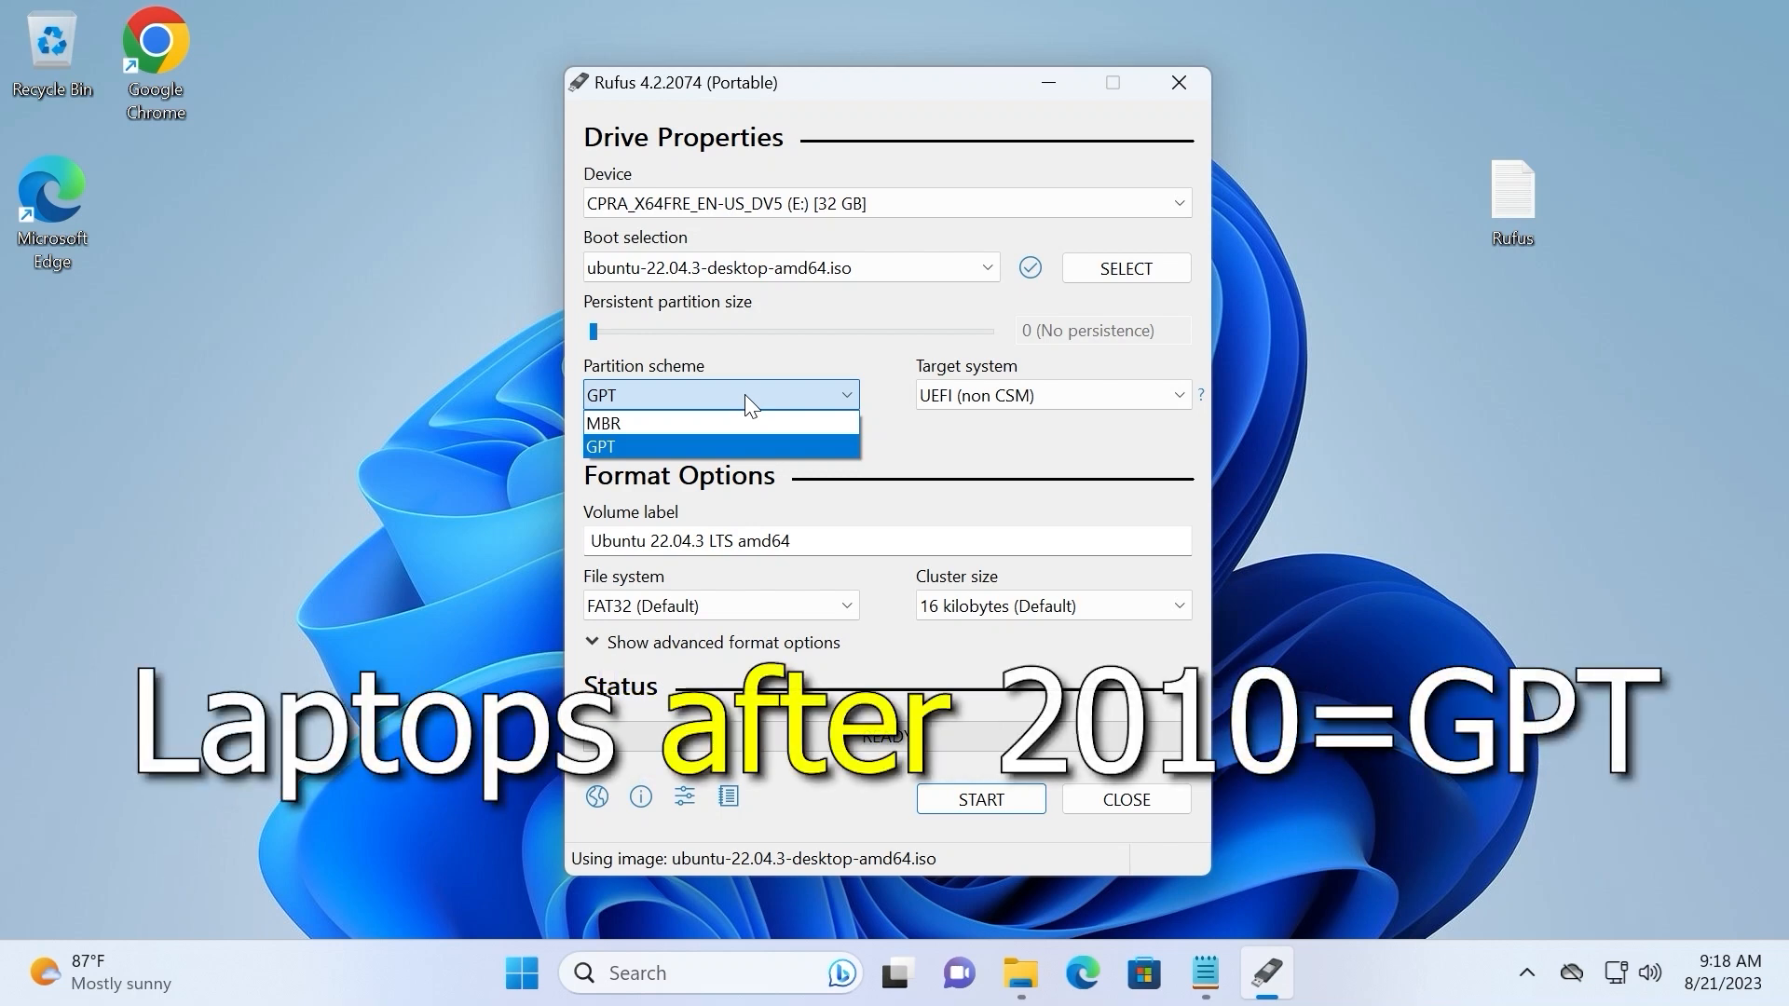
left_click(645, 450)
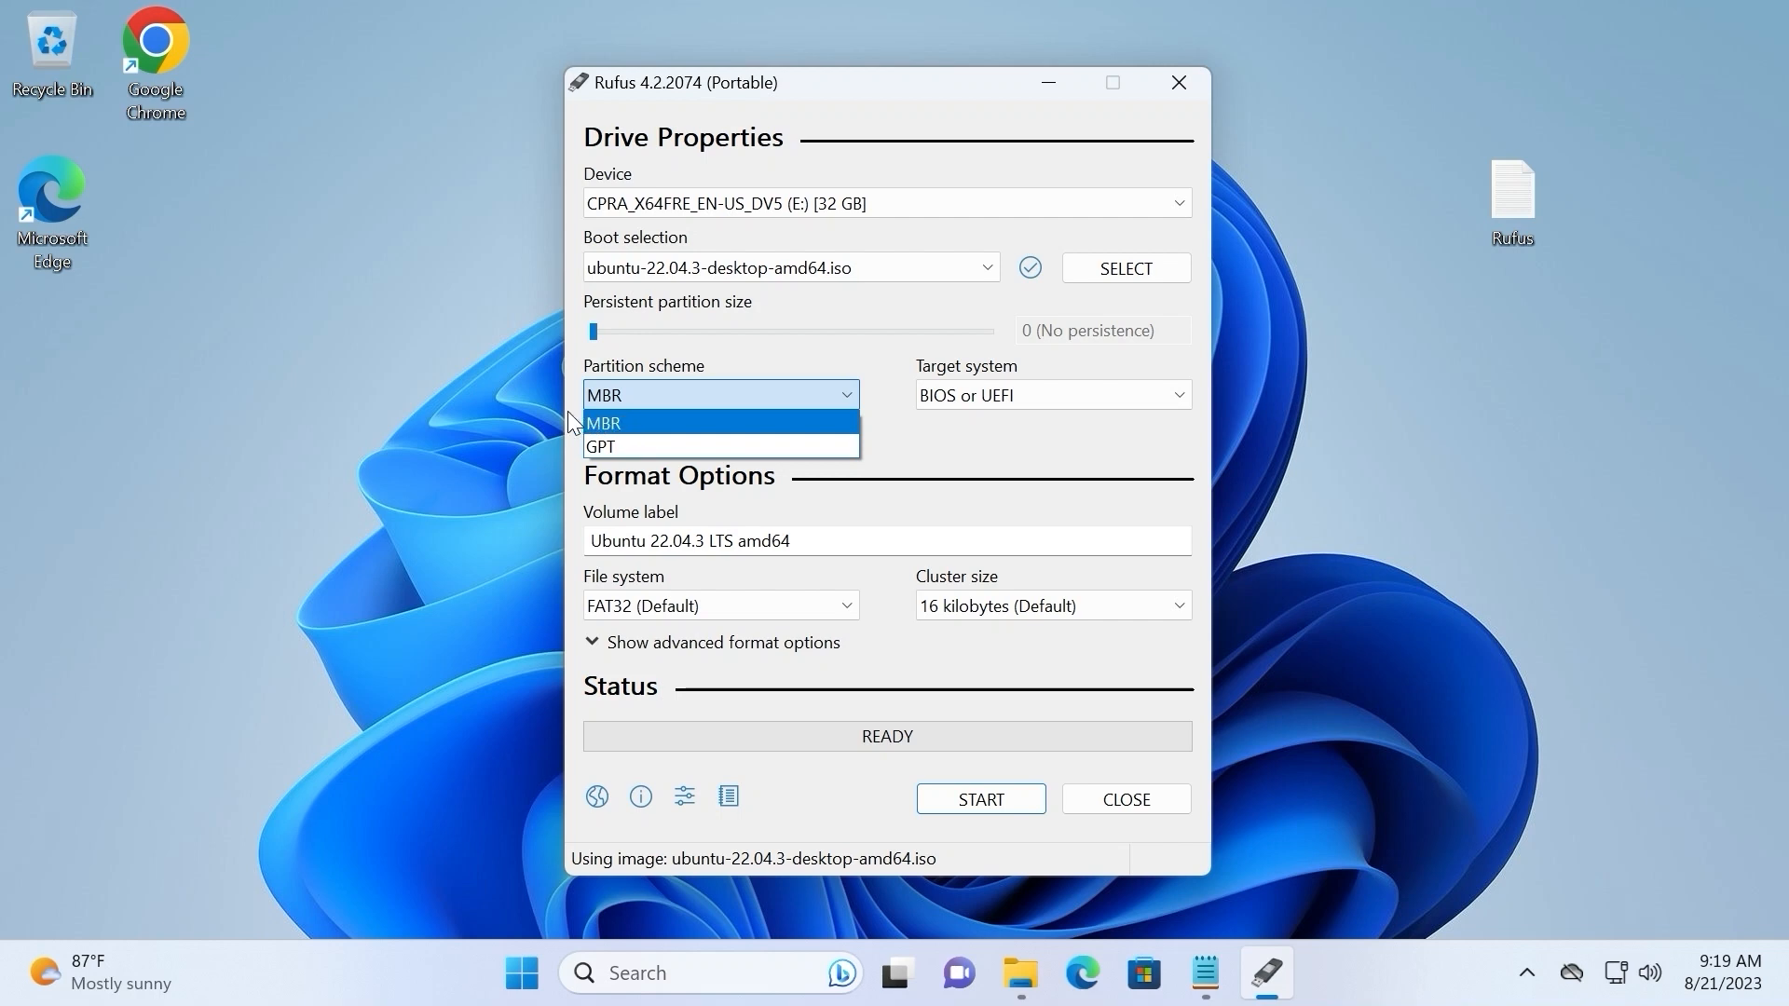
left_click(617, 444)
Replace the volume label with "linux".
left_click(806, 548)
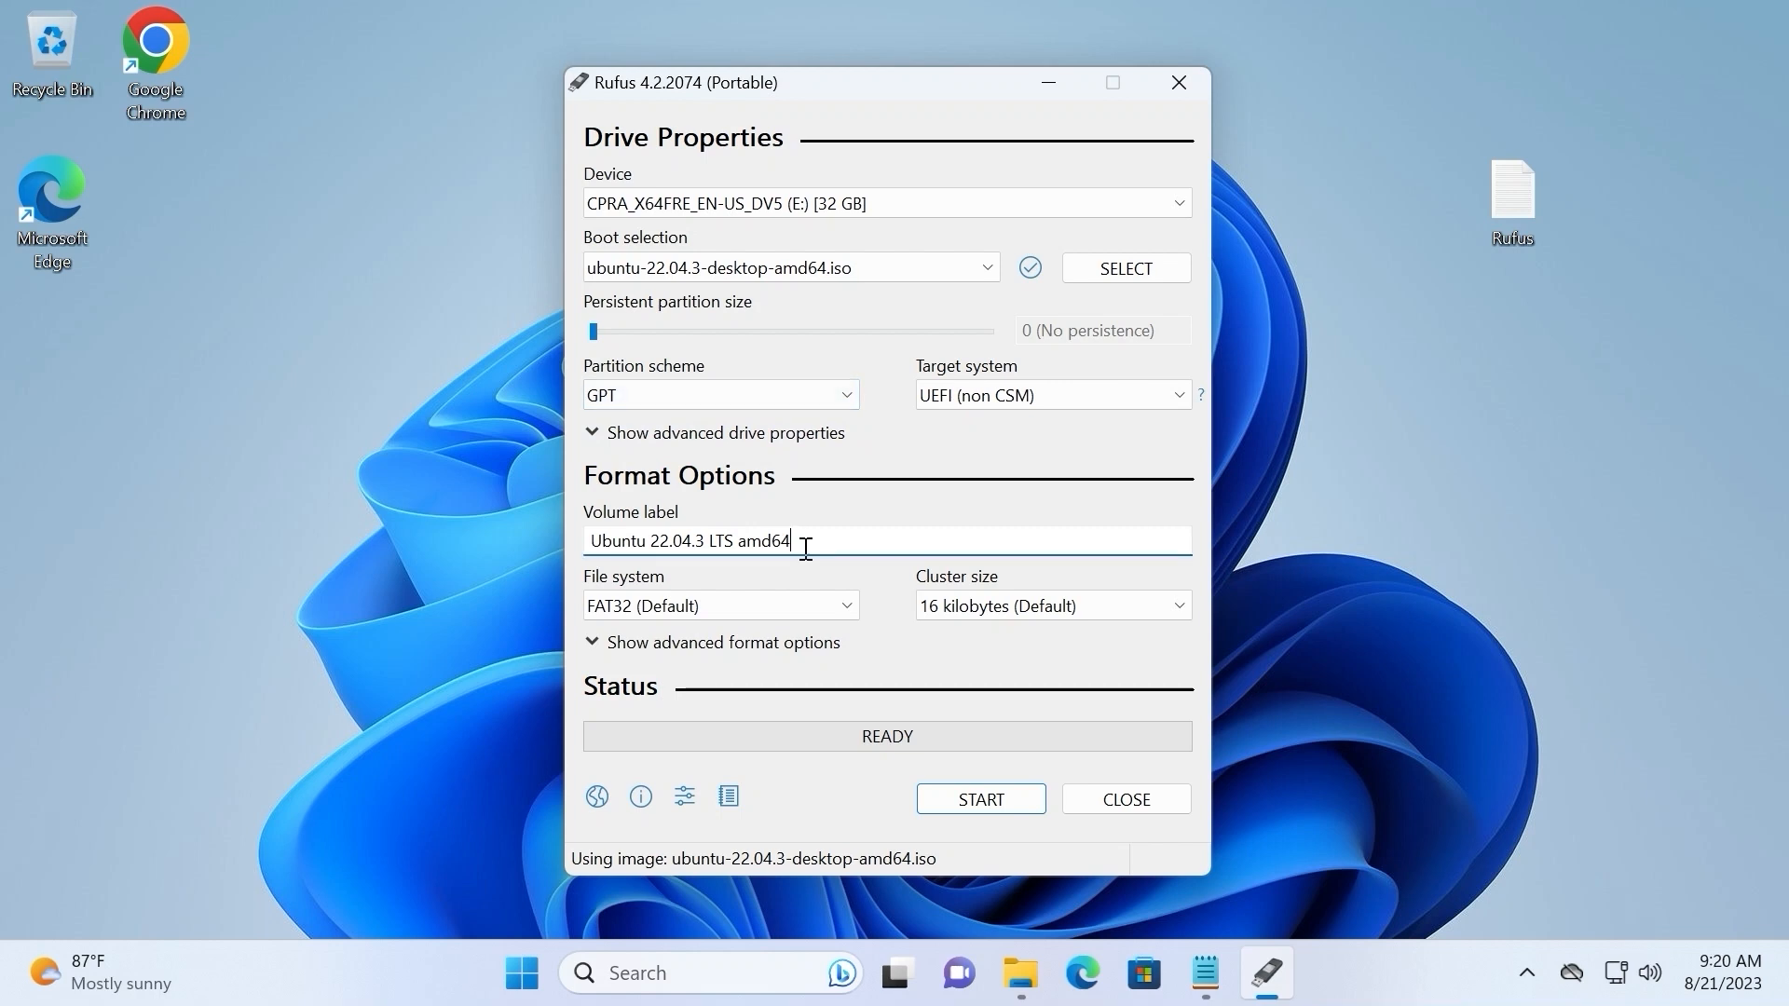
left_click_drag(806, 548, 594, 543)
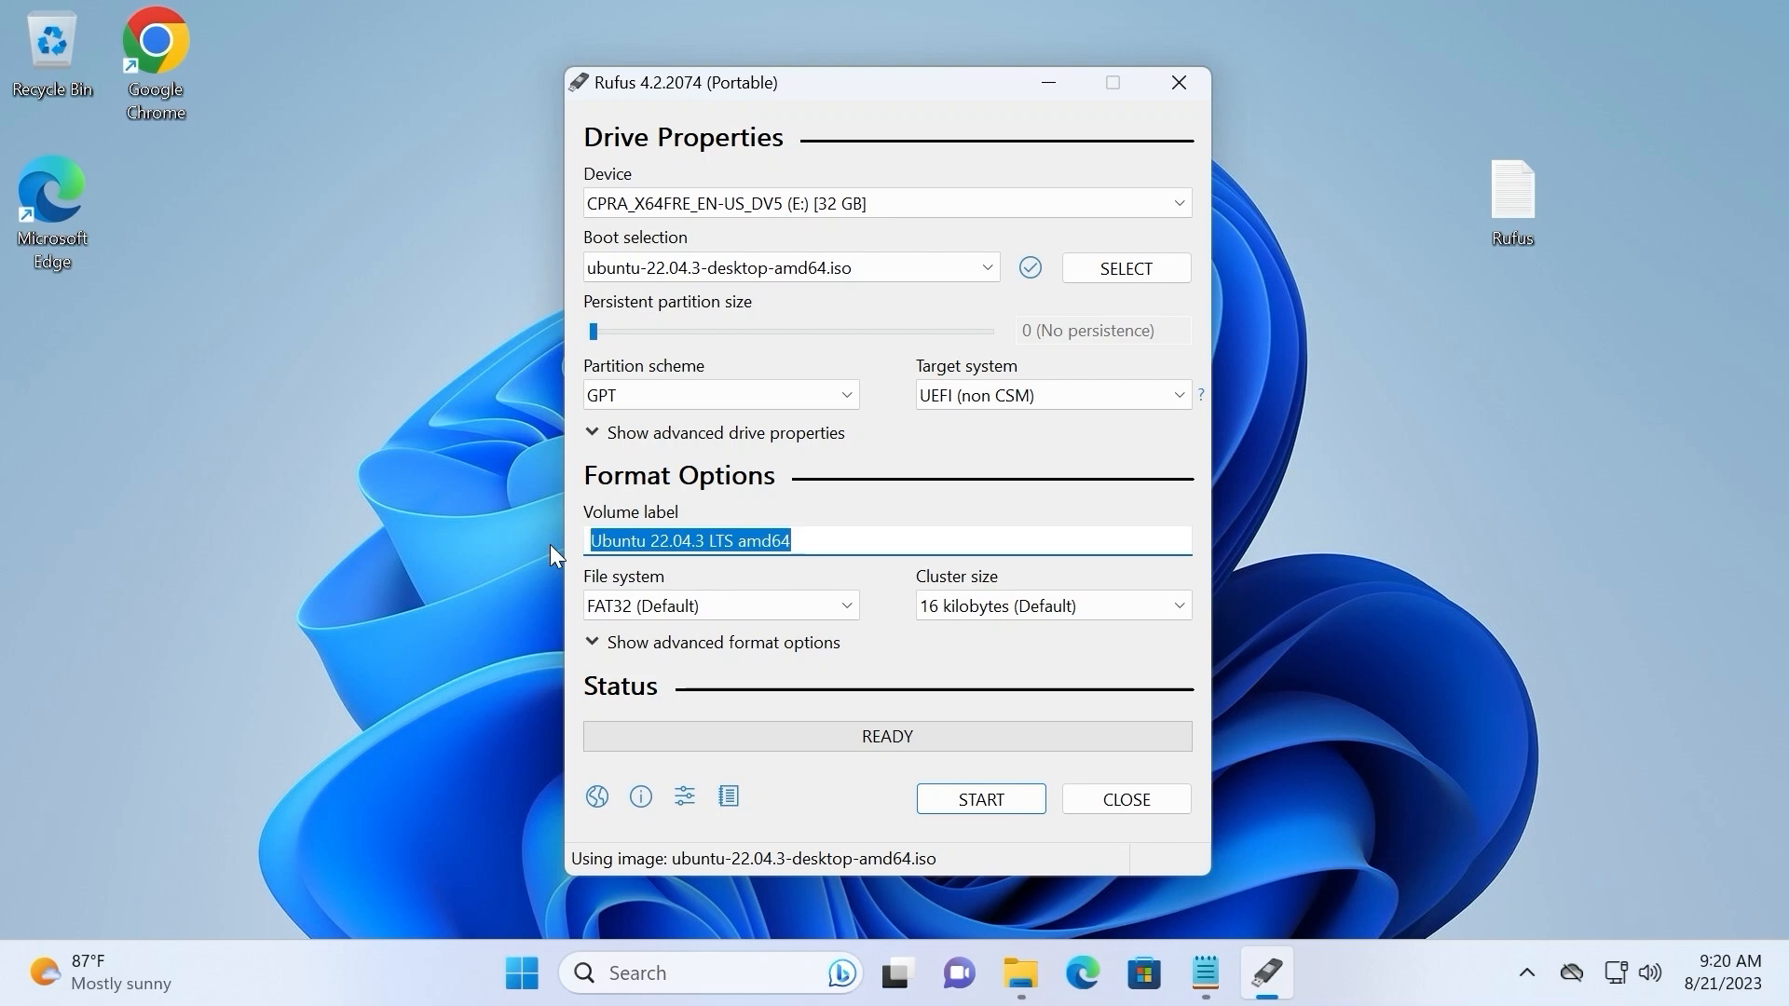
key("BackSpace")
type("linux")
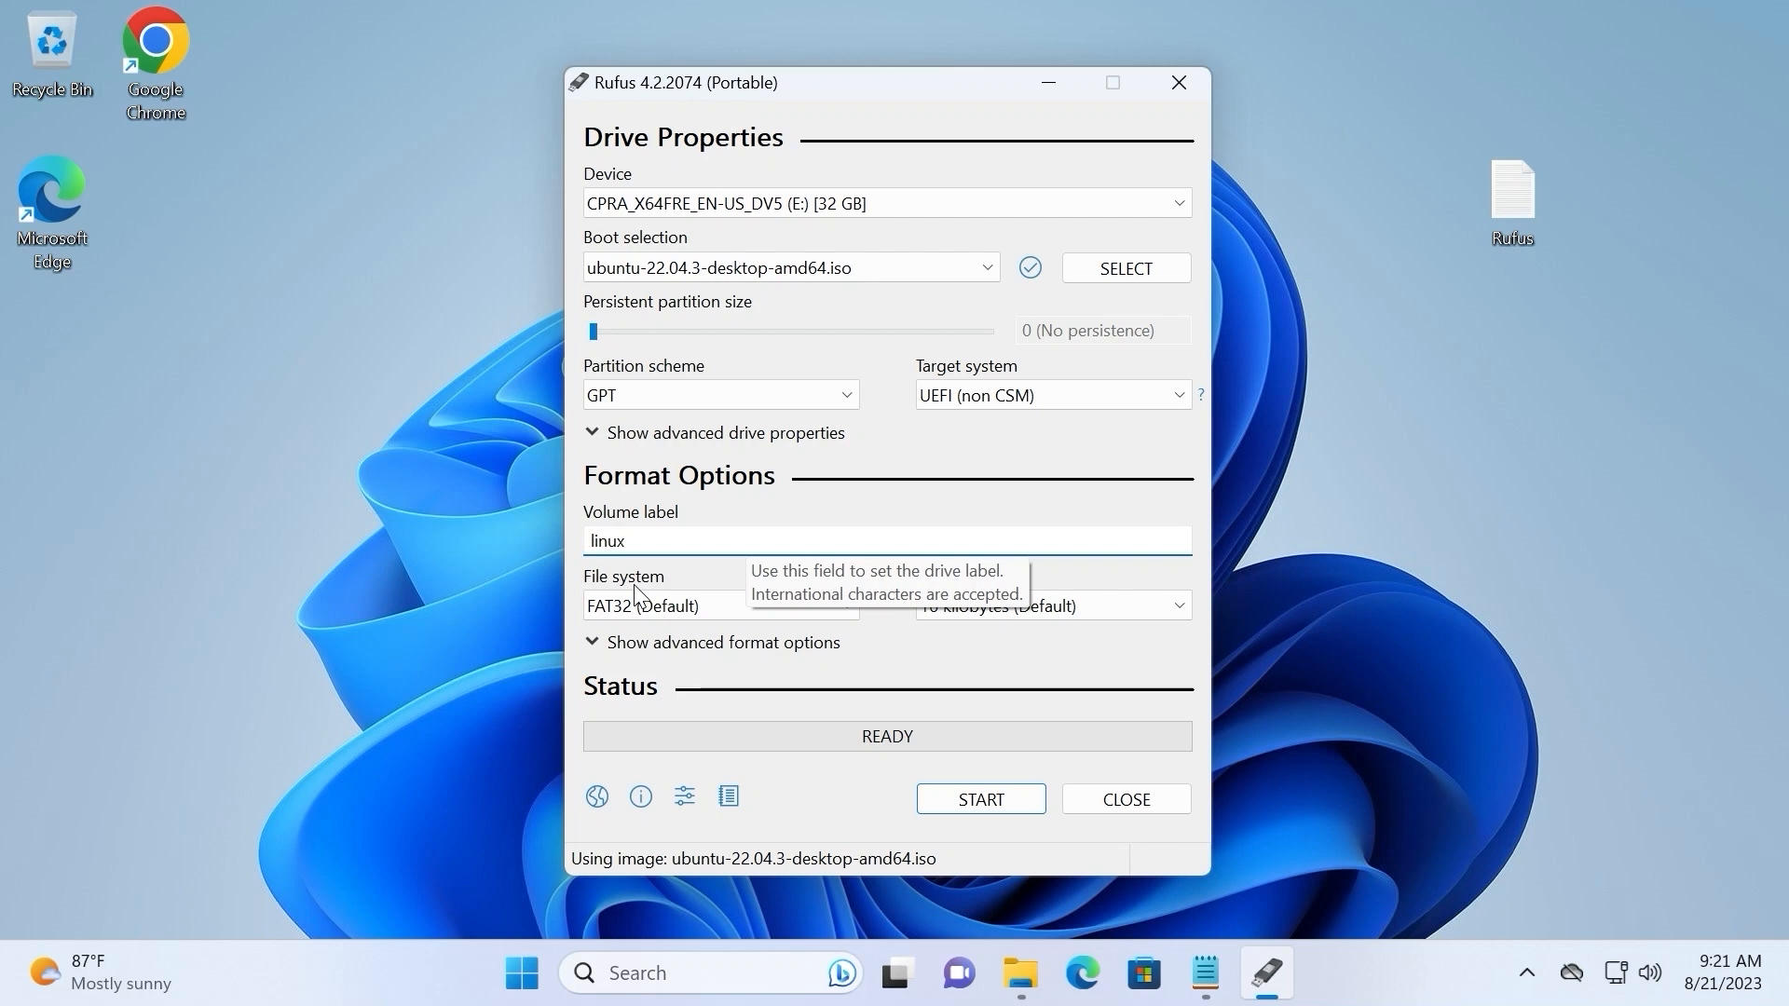
Choose FAT32 (Default) as the file system for the drive.
left_click(848, 613)
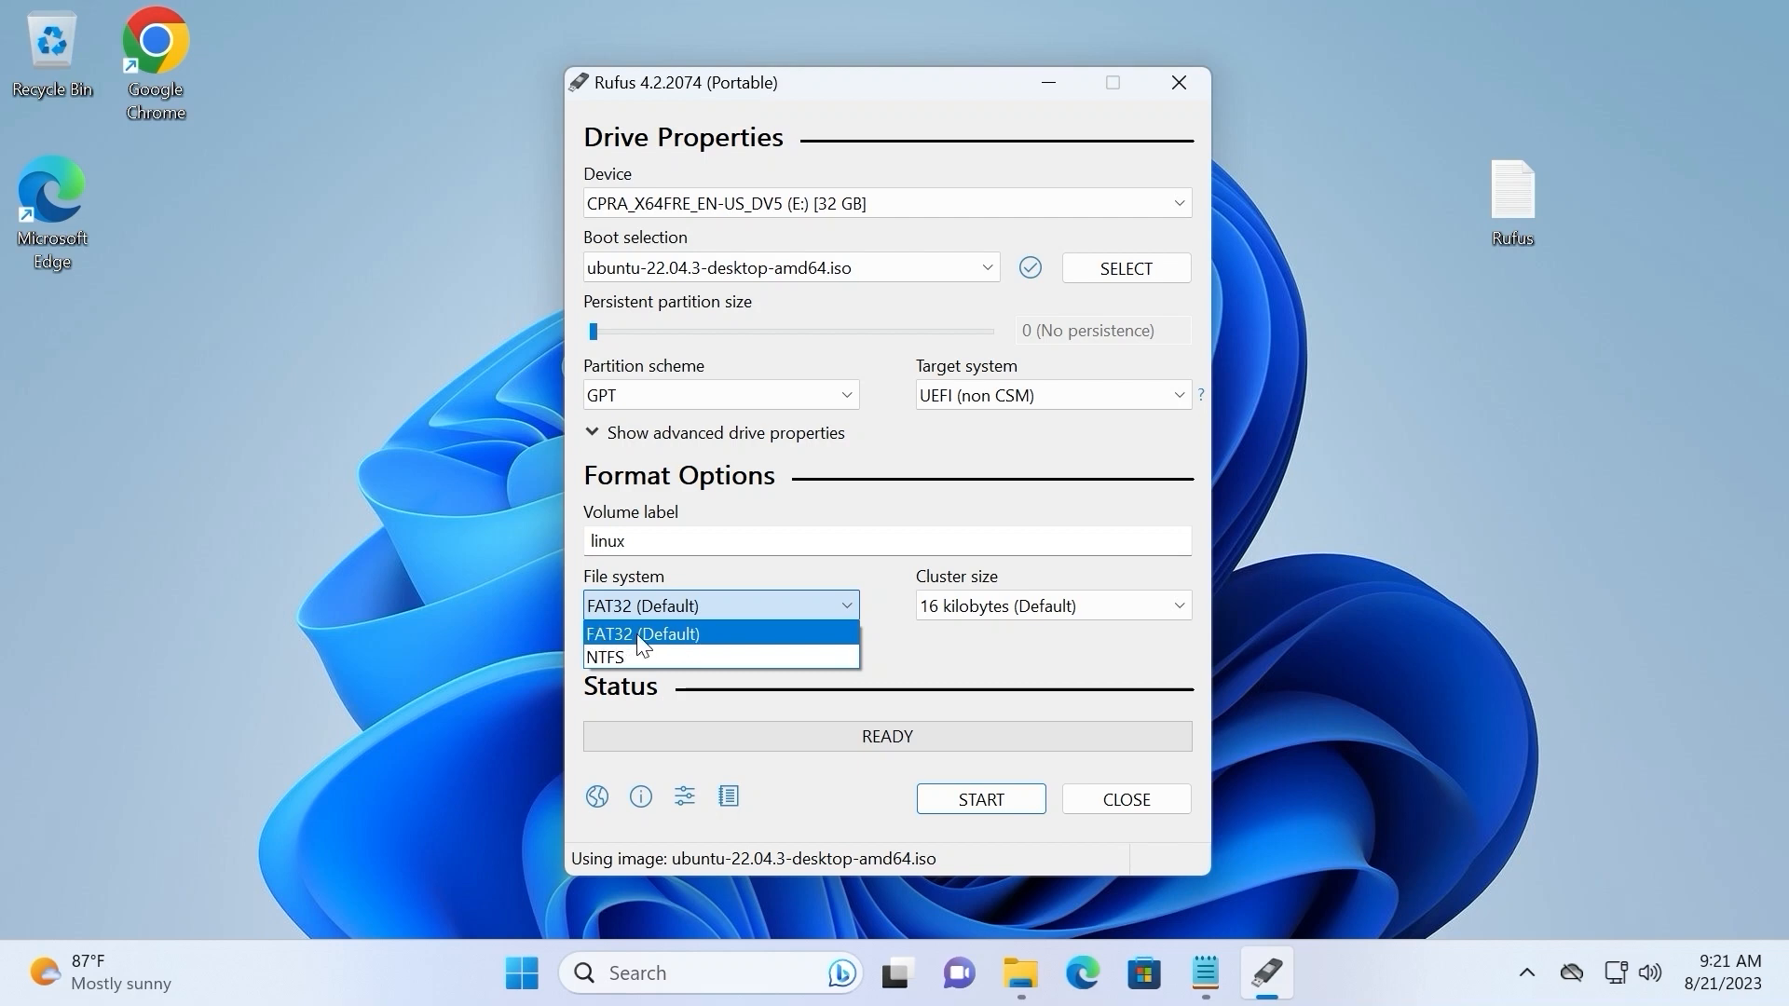
left_click(674, 638)
left_click(679, 612)
left_click(629, 639)
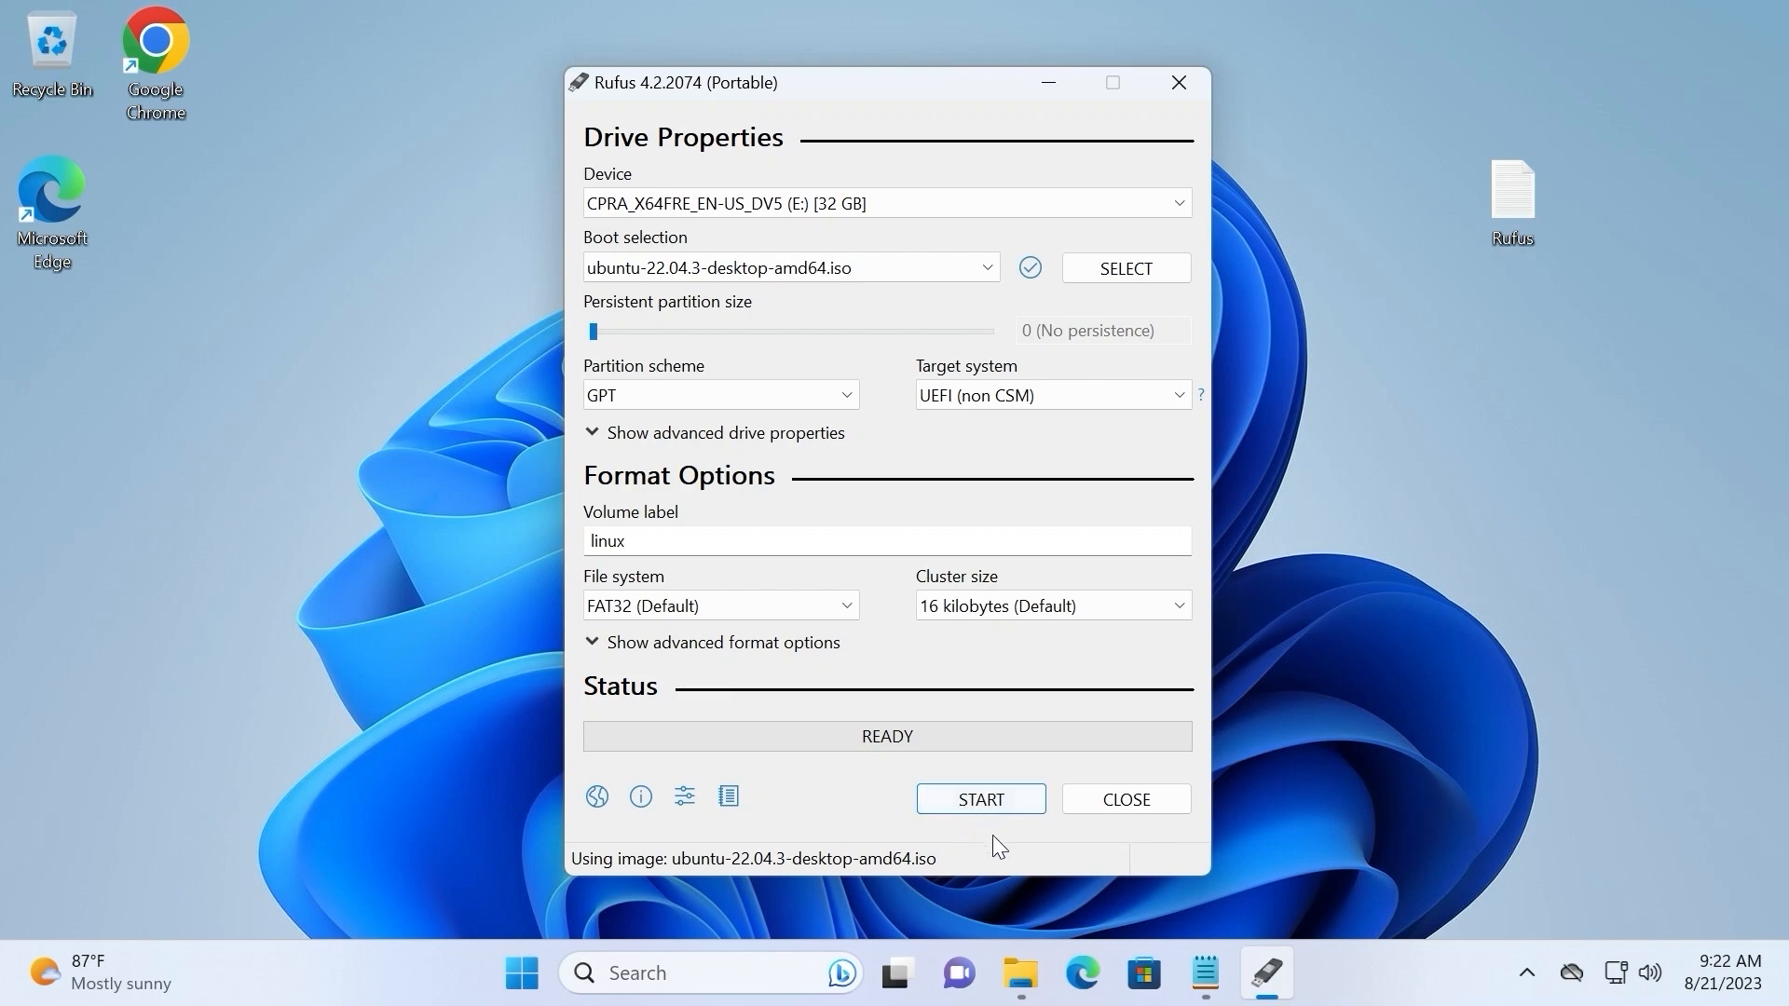
Start writing the Ubuntu image in the recommended ISO Image mode and accept erasing all data on the USB drive.
left_click(974, 801)
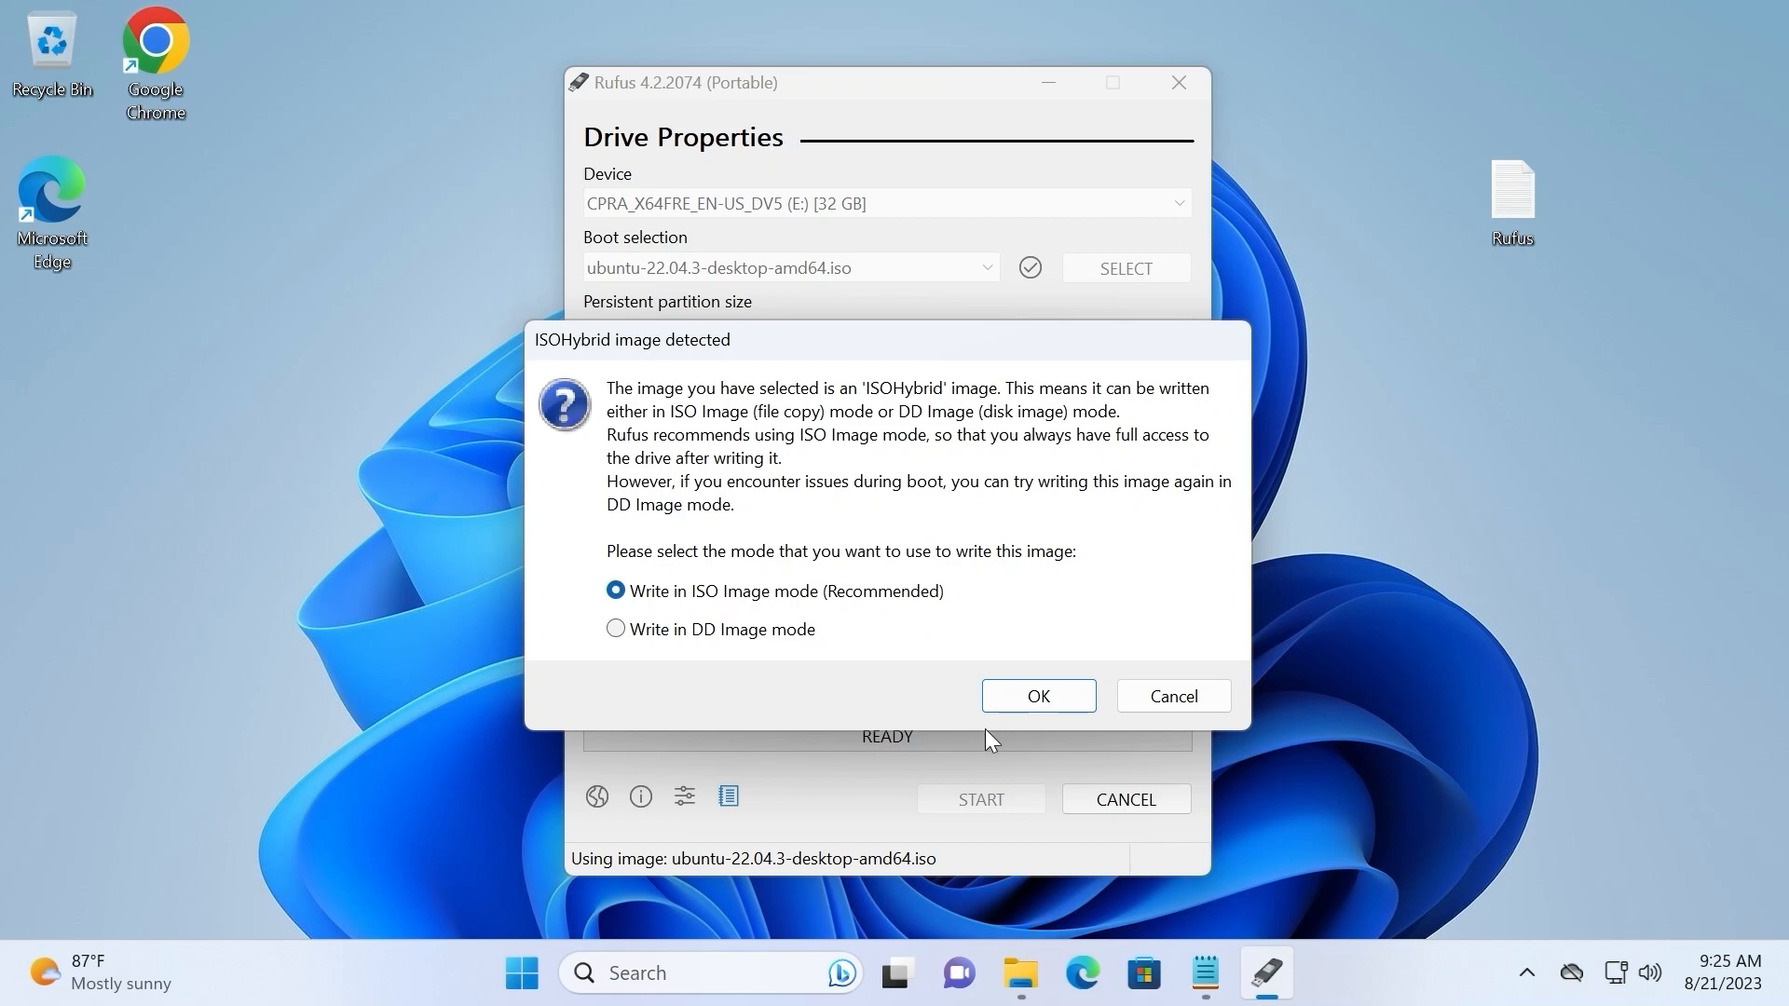
left_click(1057, 697)
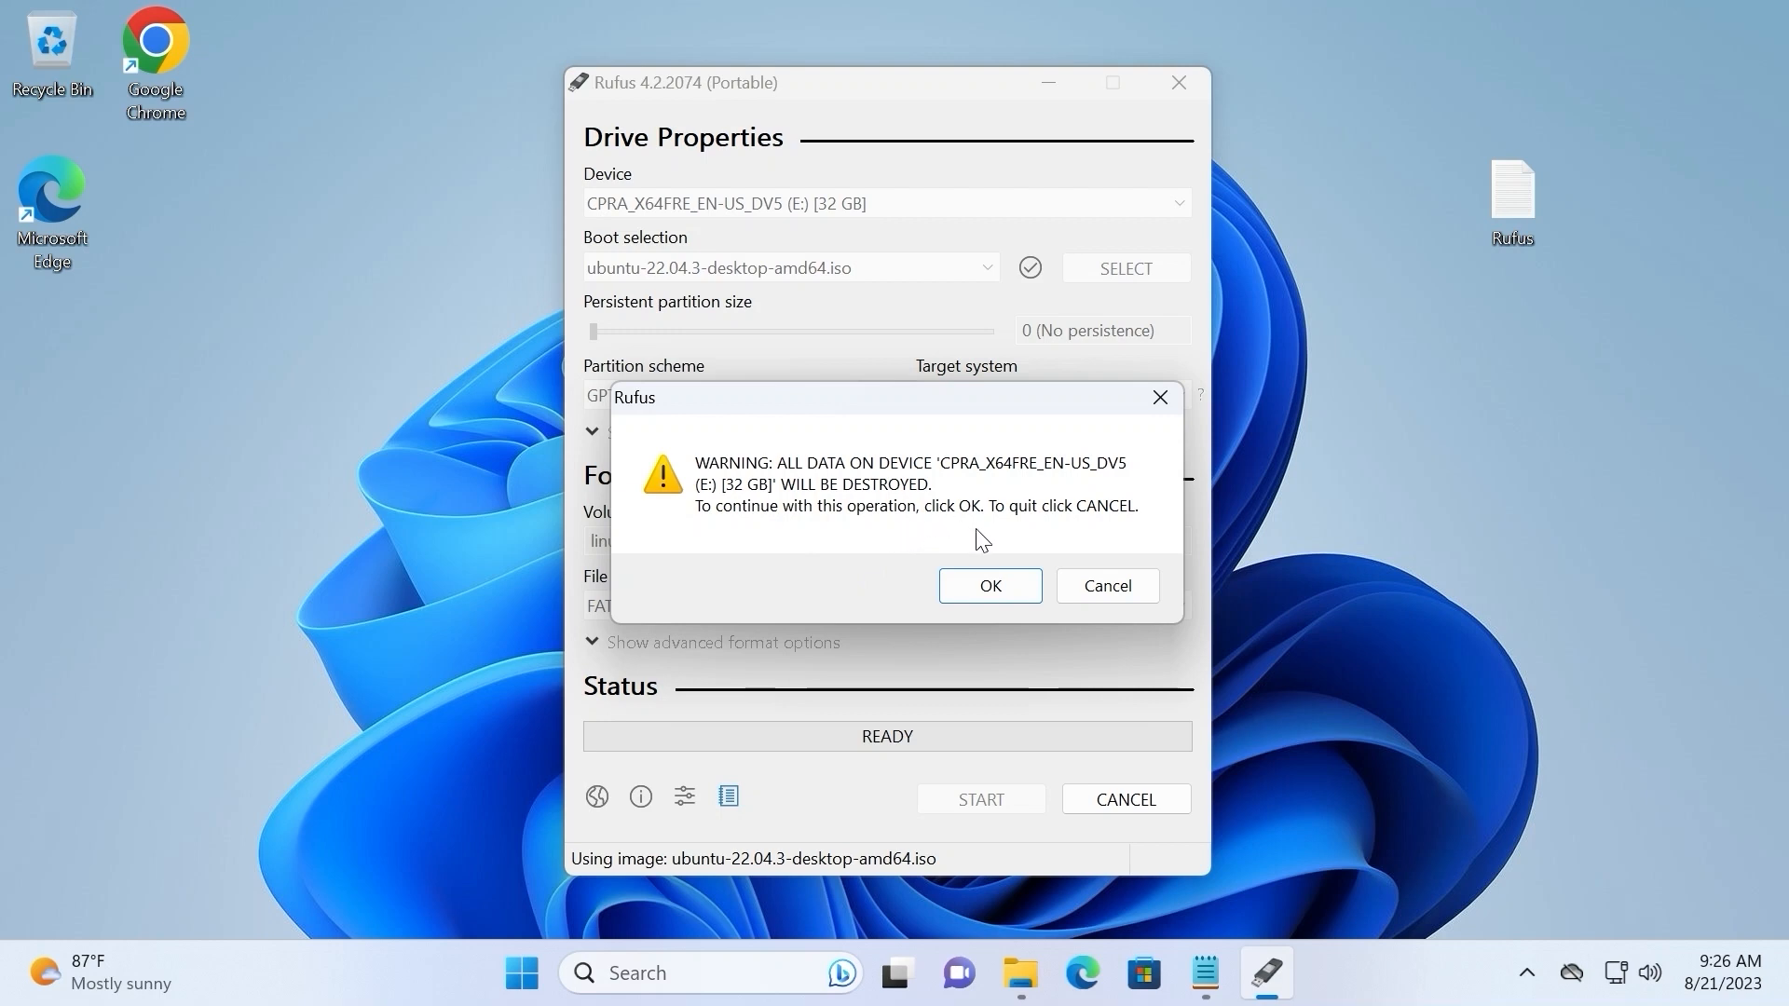
left_click(988, 578)
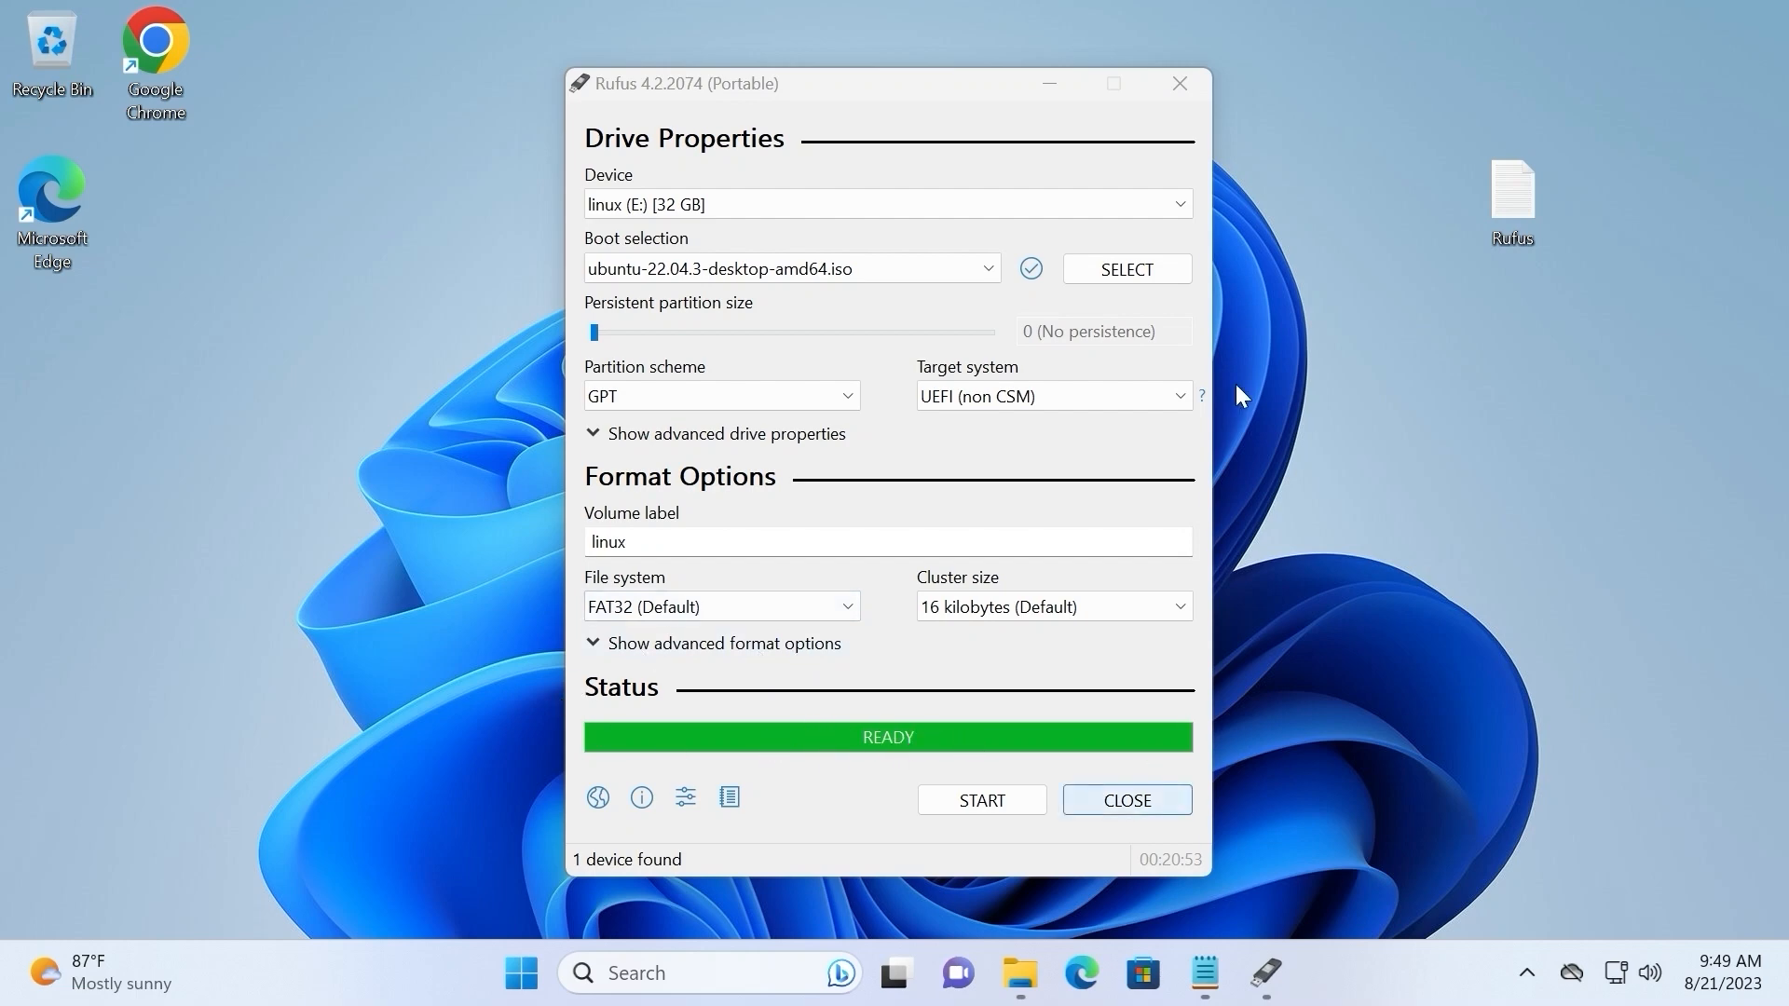
Close Rufus and safely eject the SanDisk 3.2Gen1 USB drive.
left_click(1187, 86)
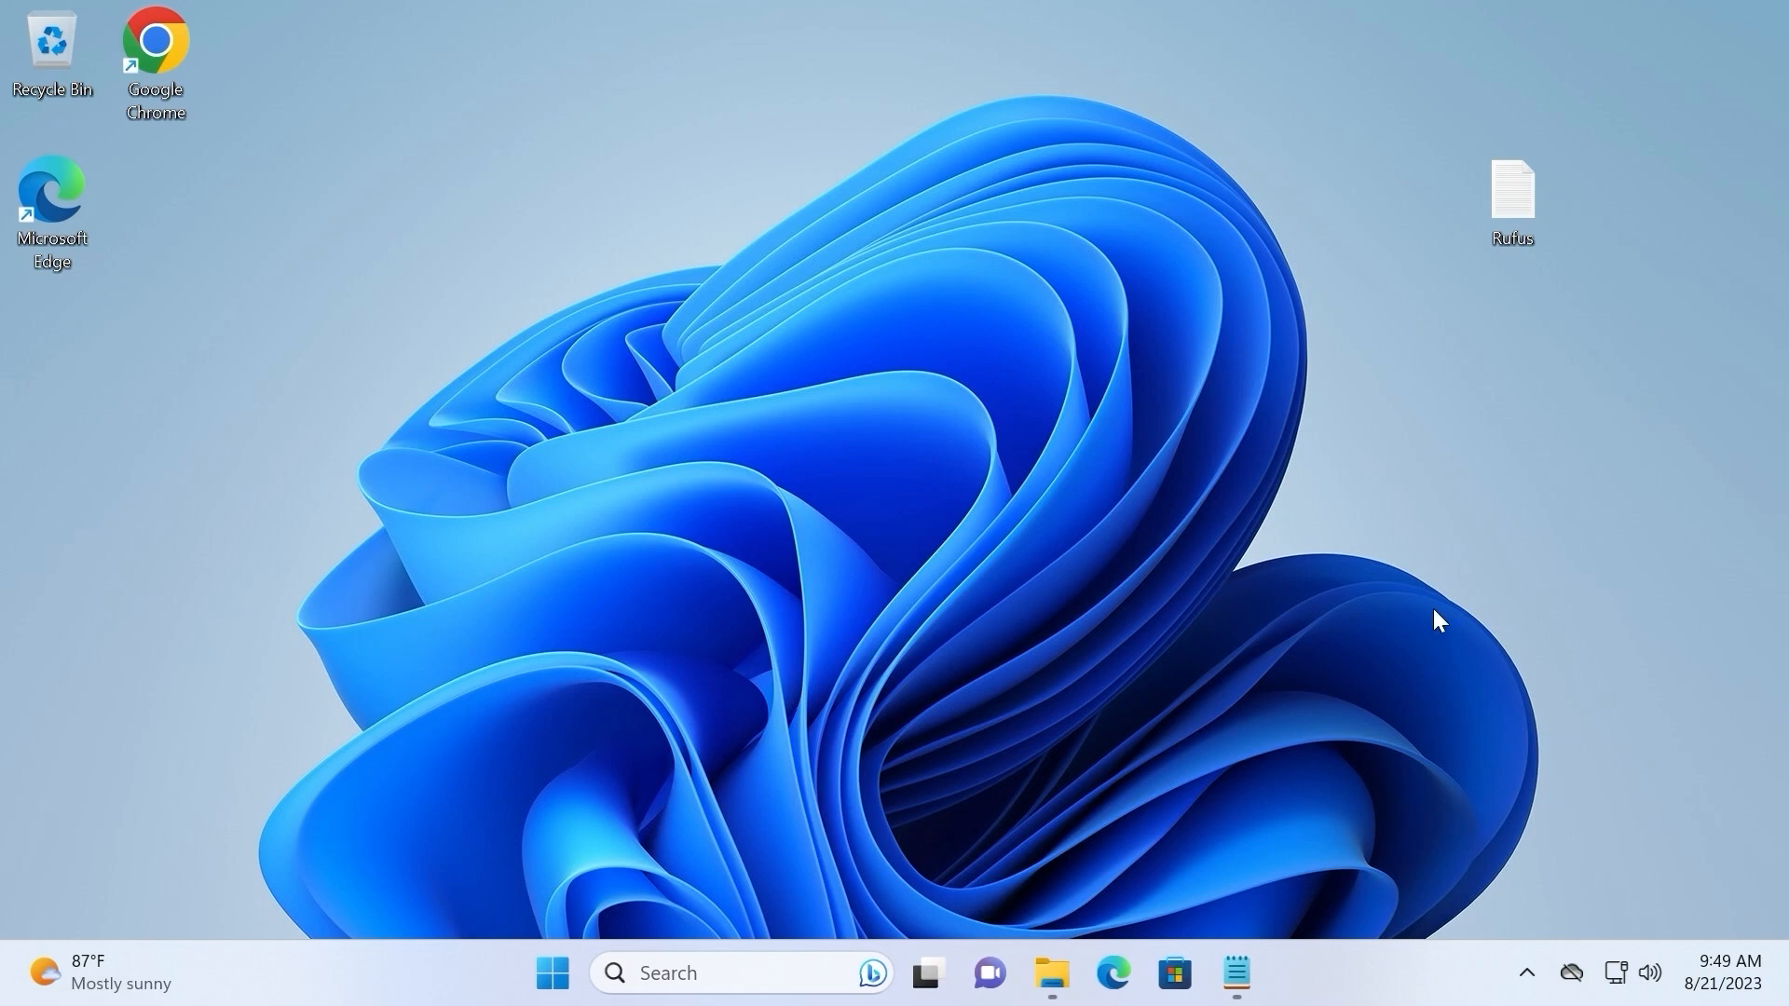
left_click(1526, 973)
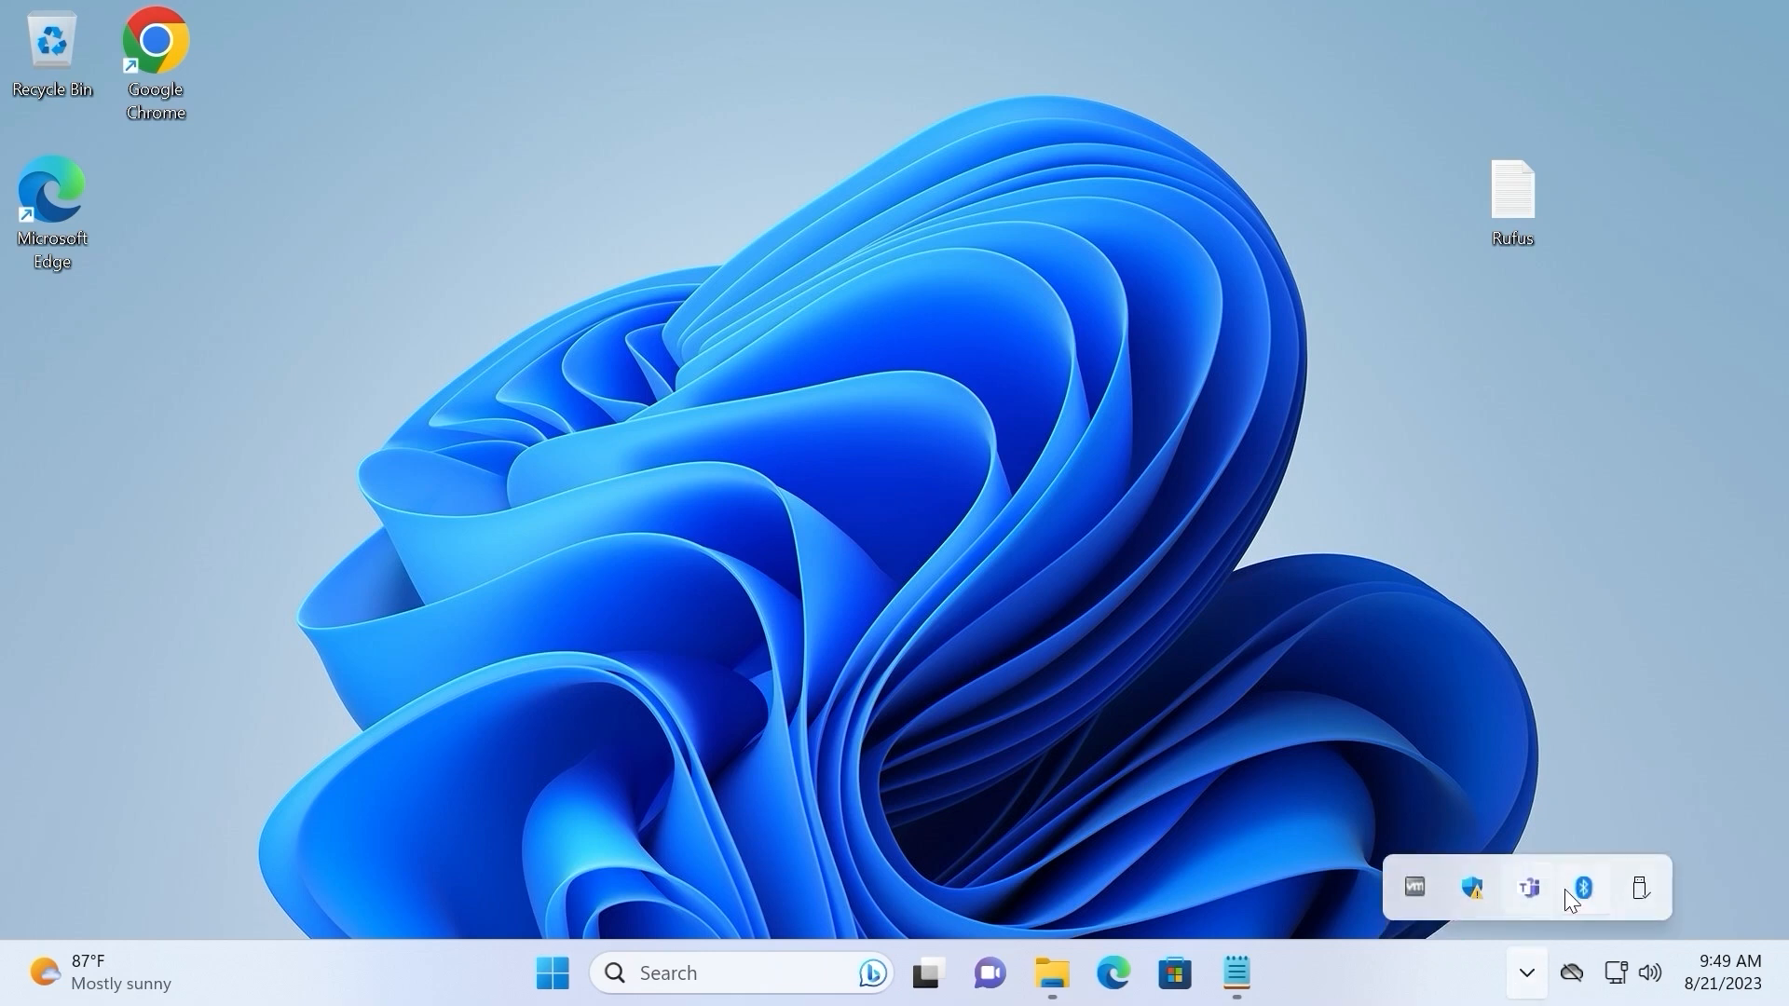
left_click(1641, 885)
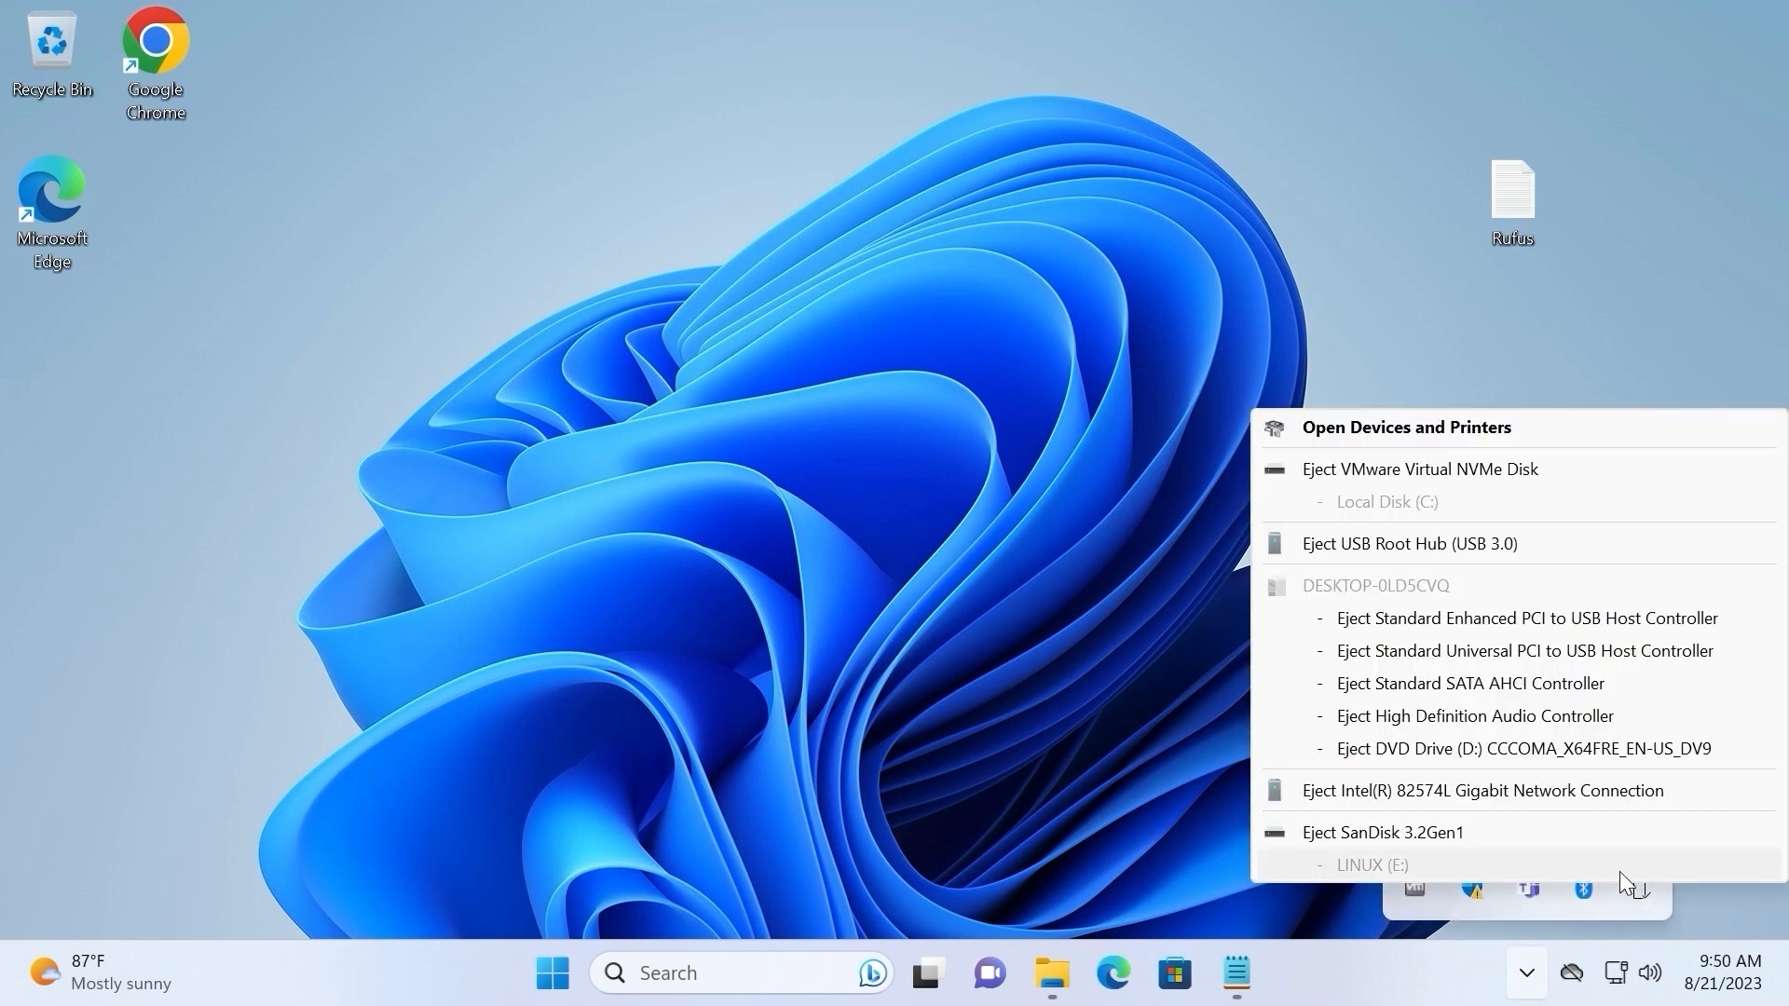
left_click(1444, 839)
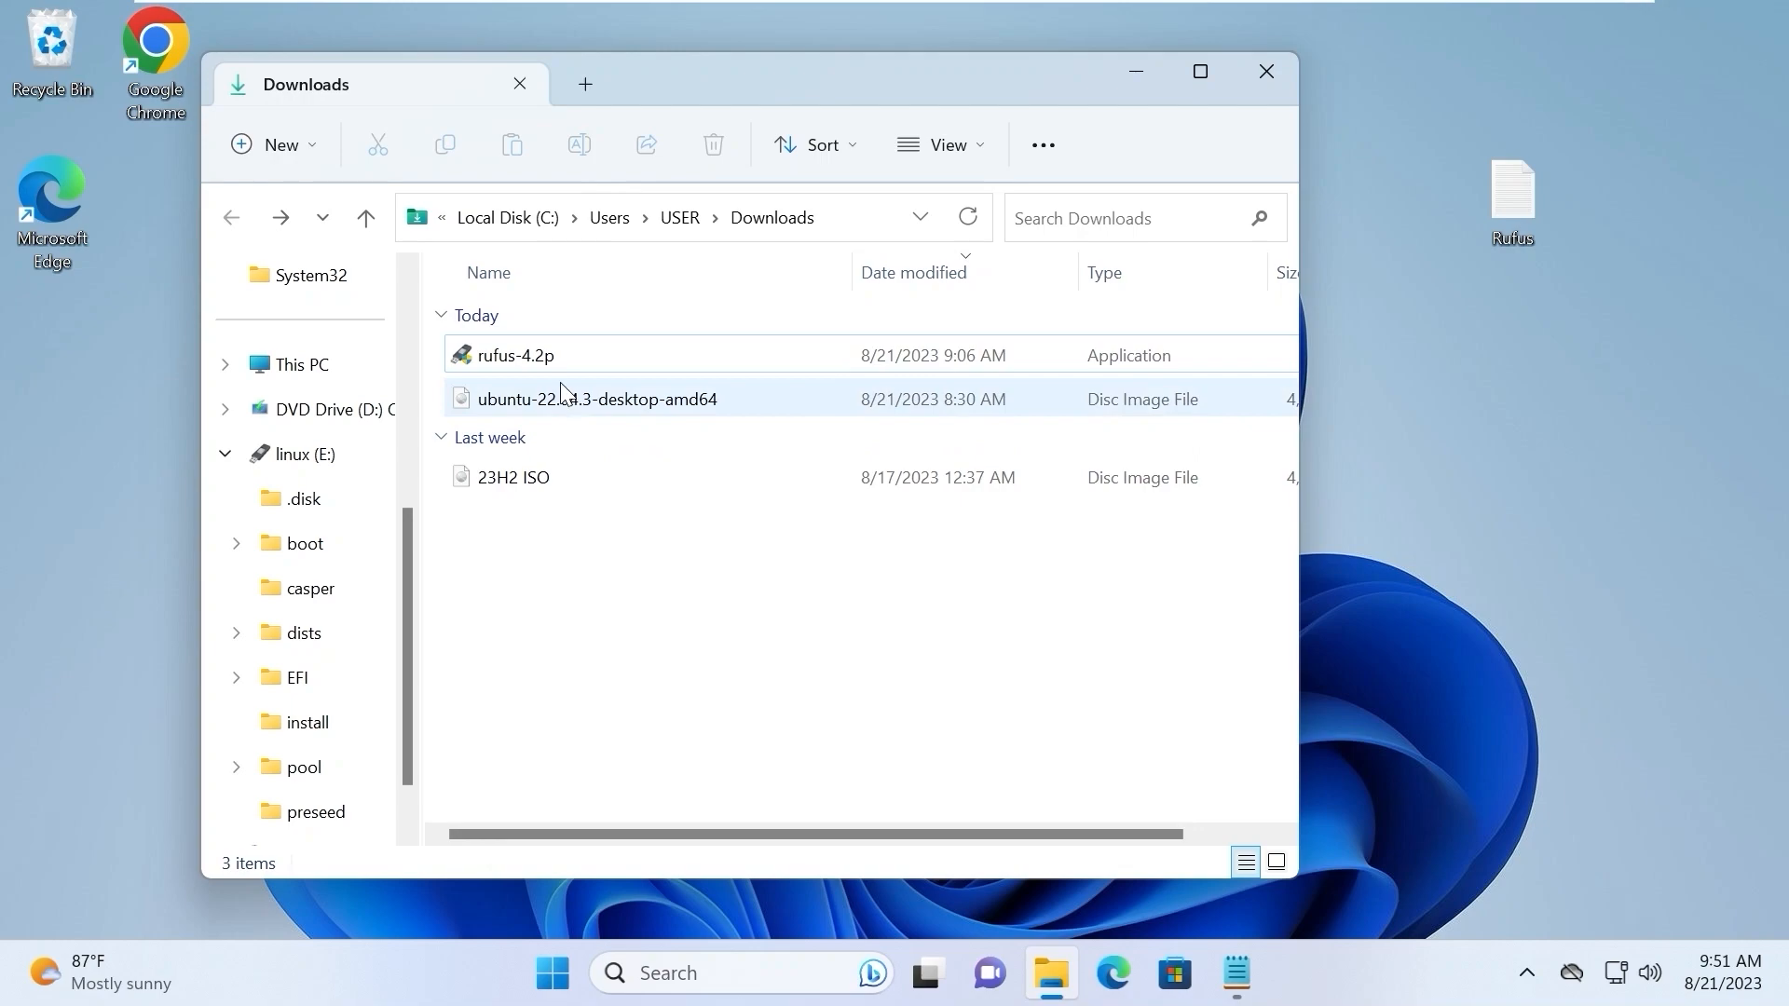
Run rufus-4.2p from the Downloads folder again, allowing it to make changes to the device.
double_click(534, 364)
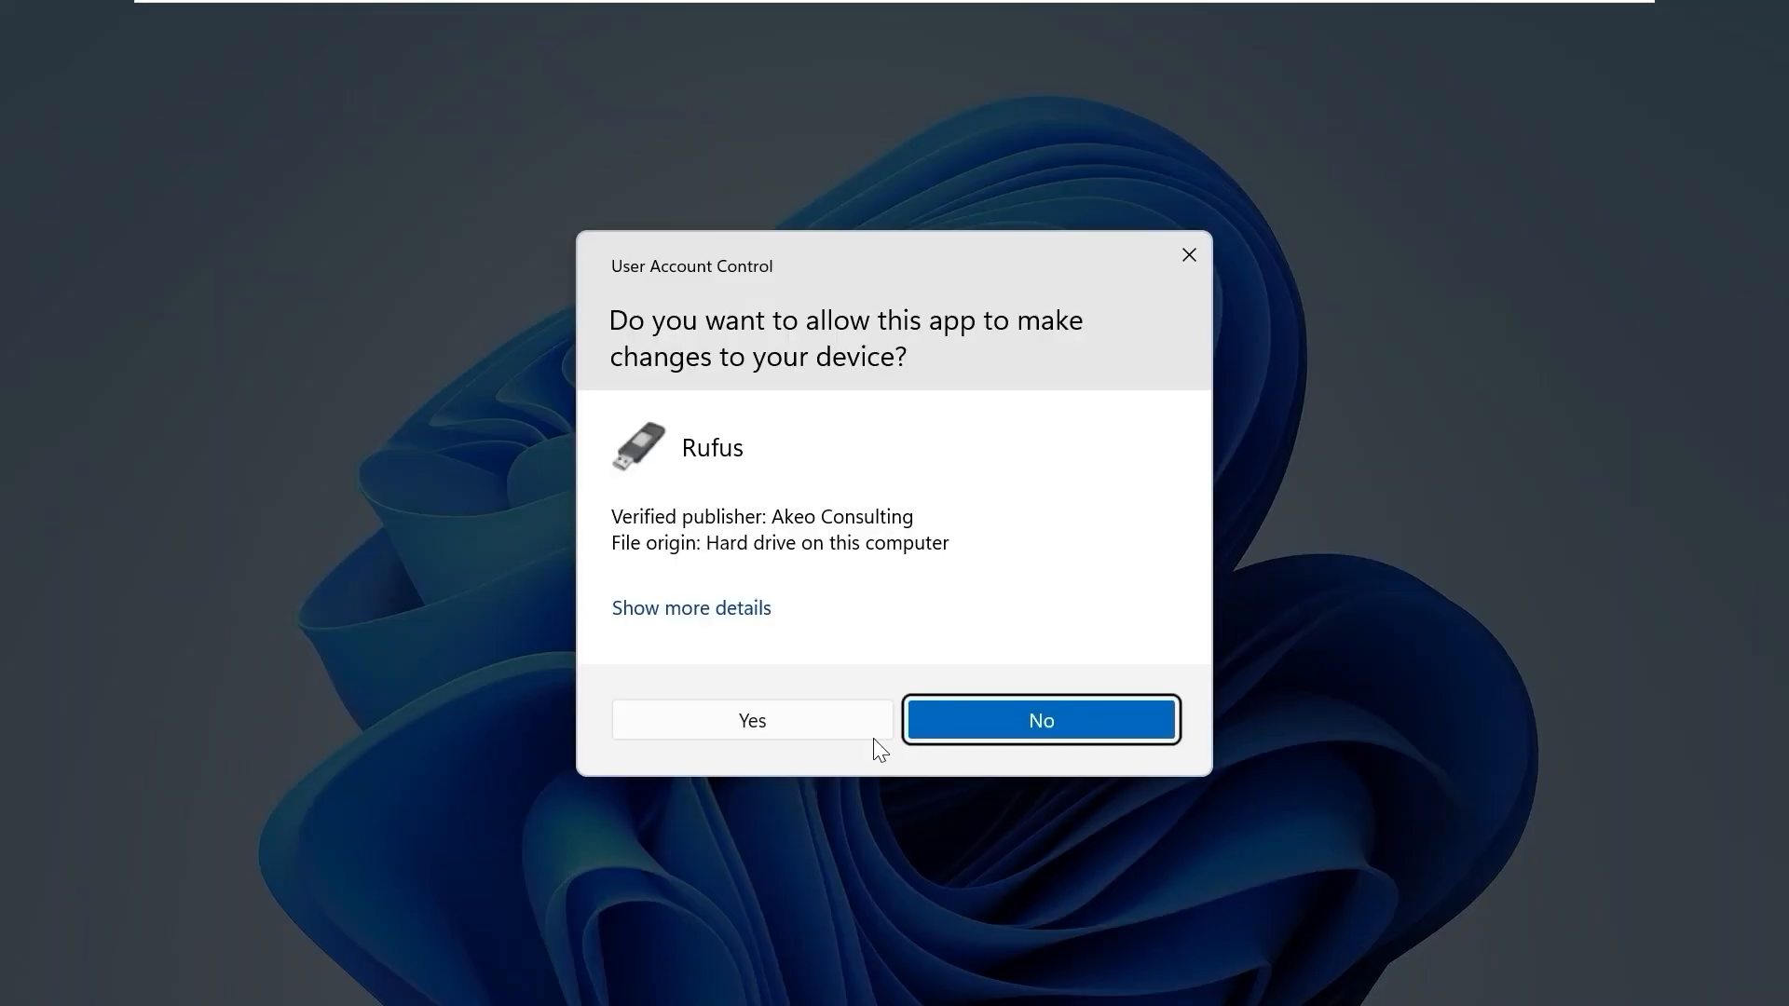
left_click(791, 719)
left_click(1119, 526)
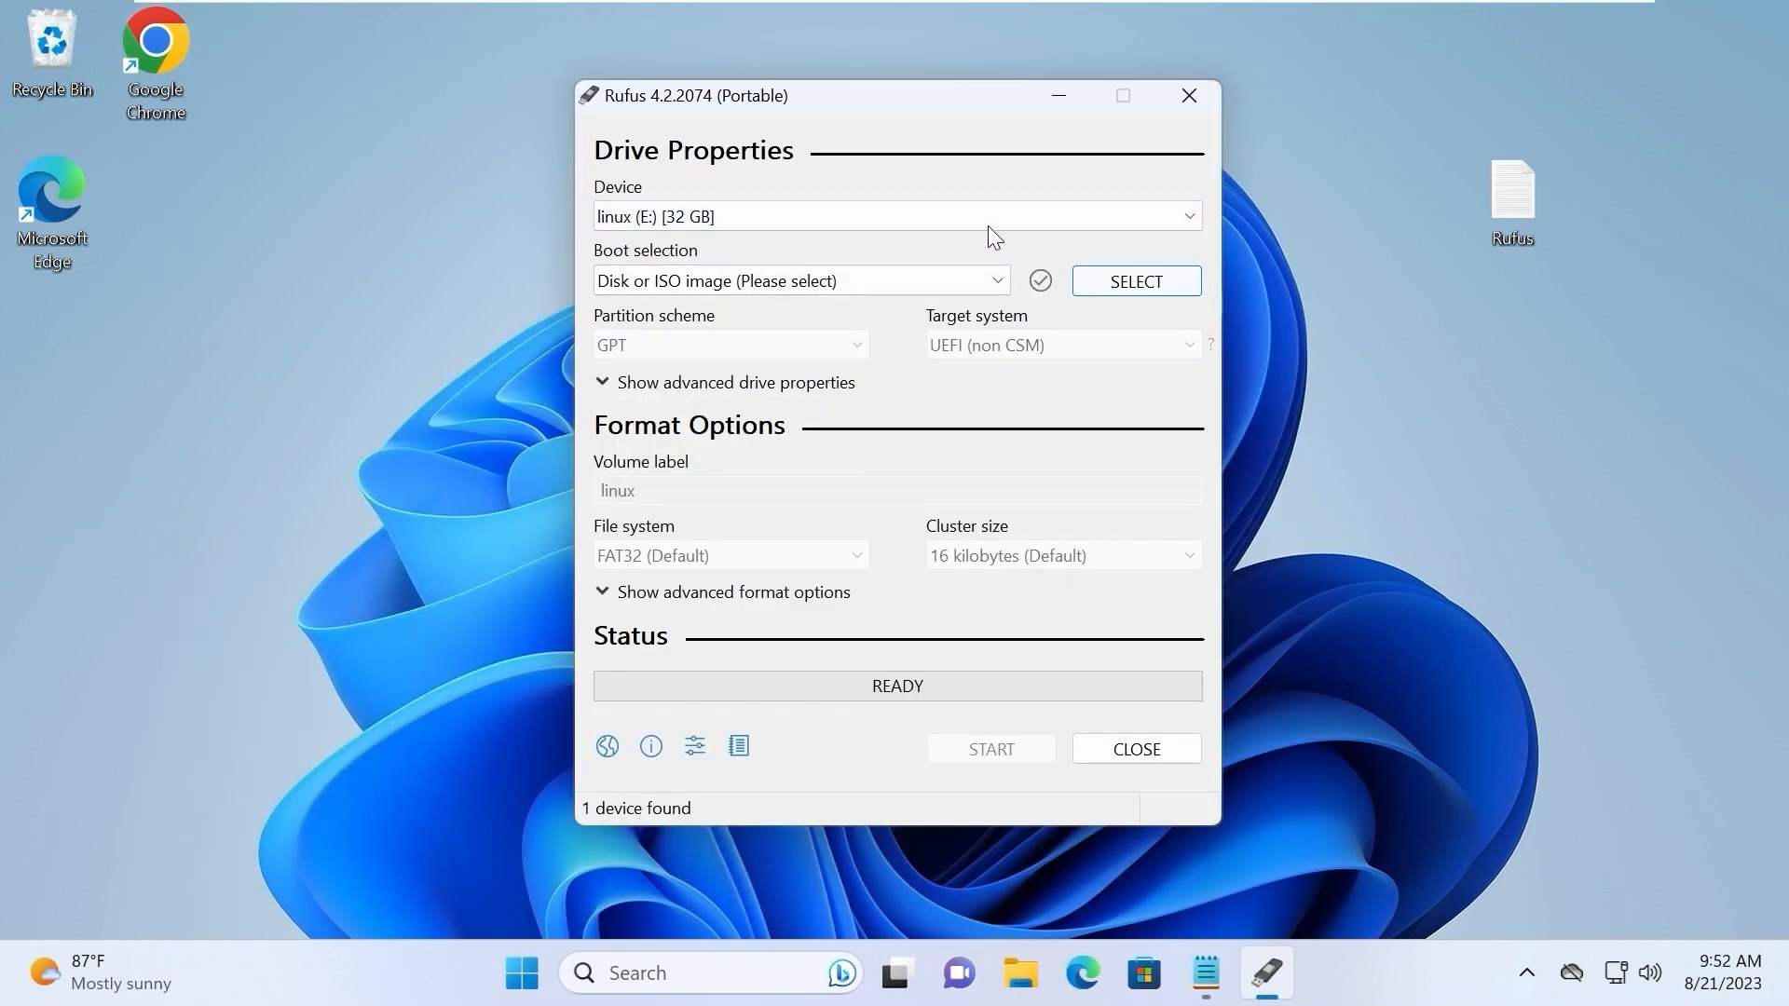
Select the linux (E:) 32 GB drive as the device and load 23H2 ISO from the Downloads folder as the boot image.
left_click(850, 222)
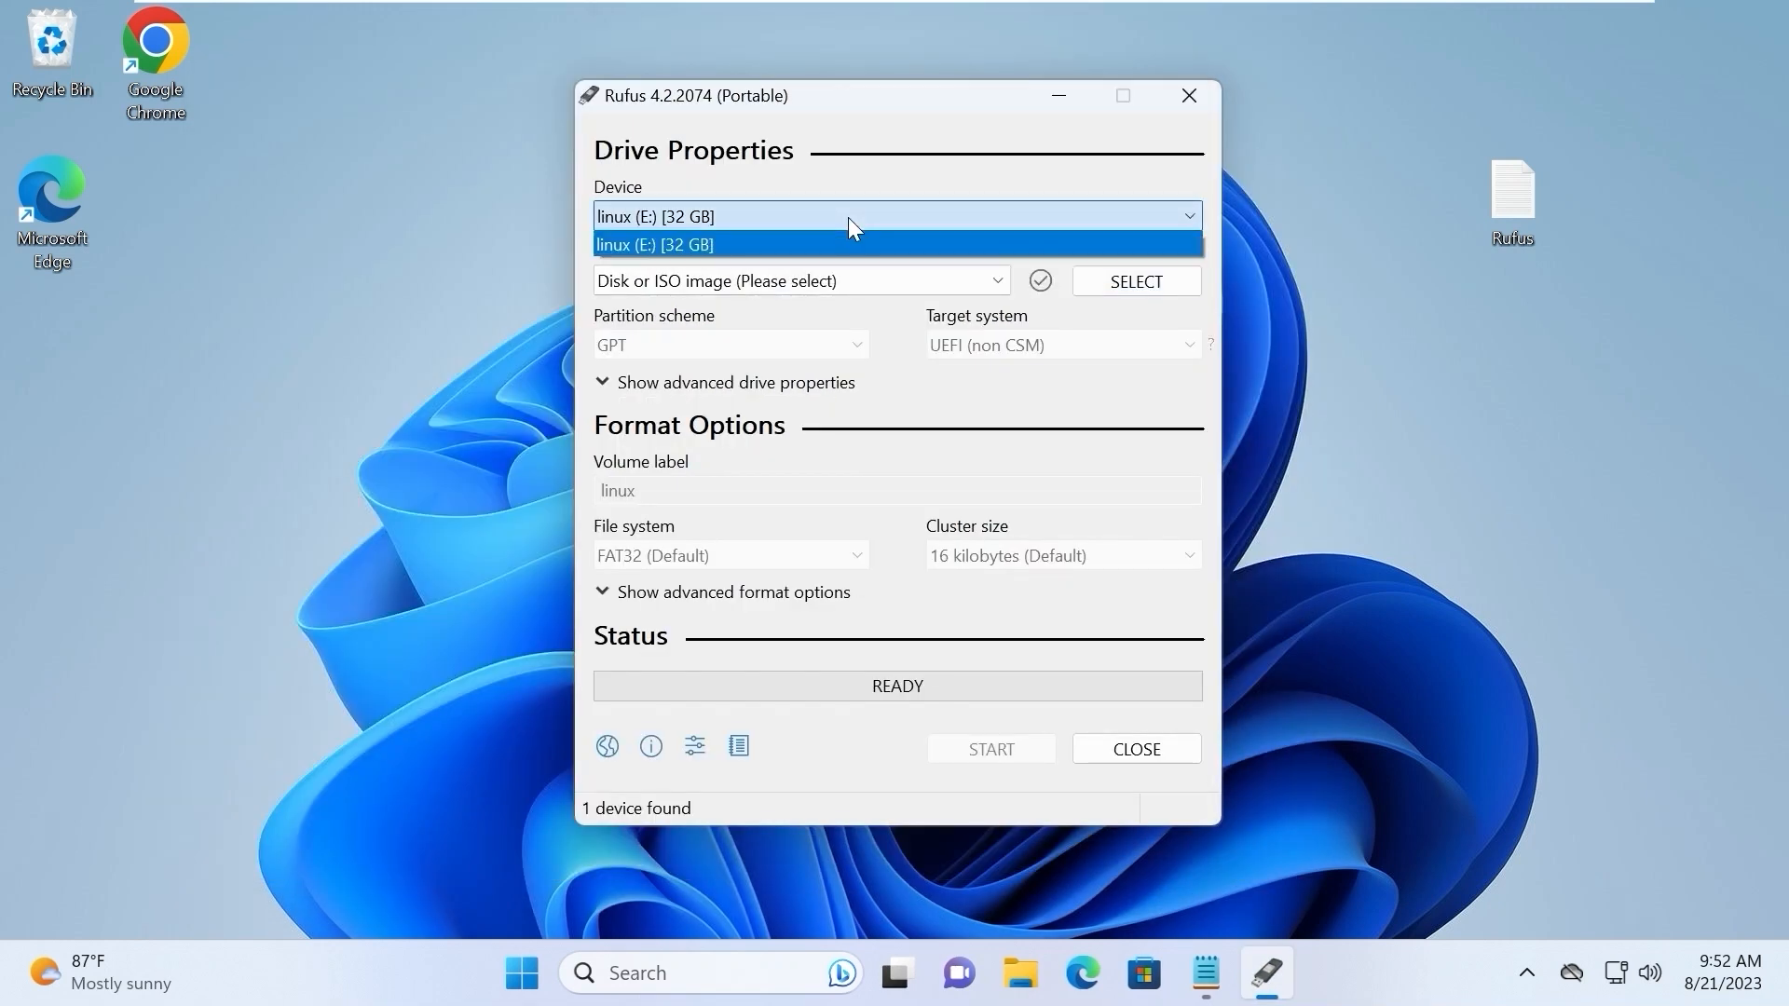
left_click(667, 242)
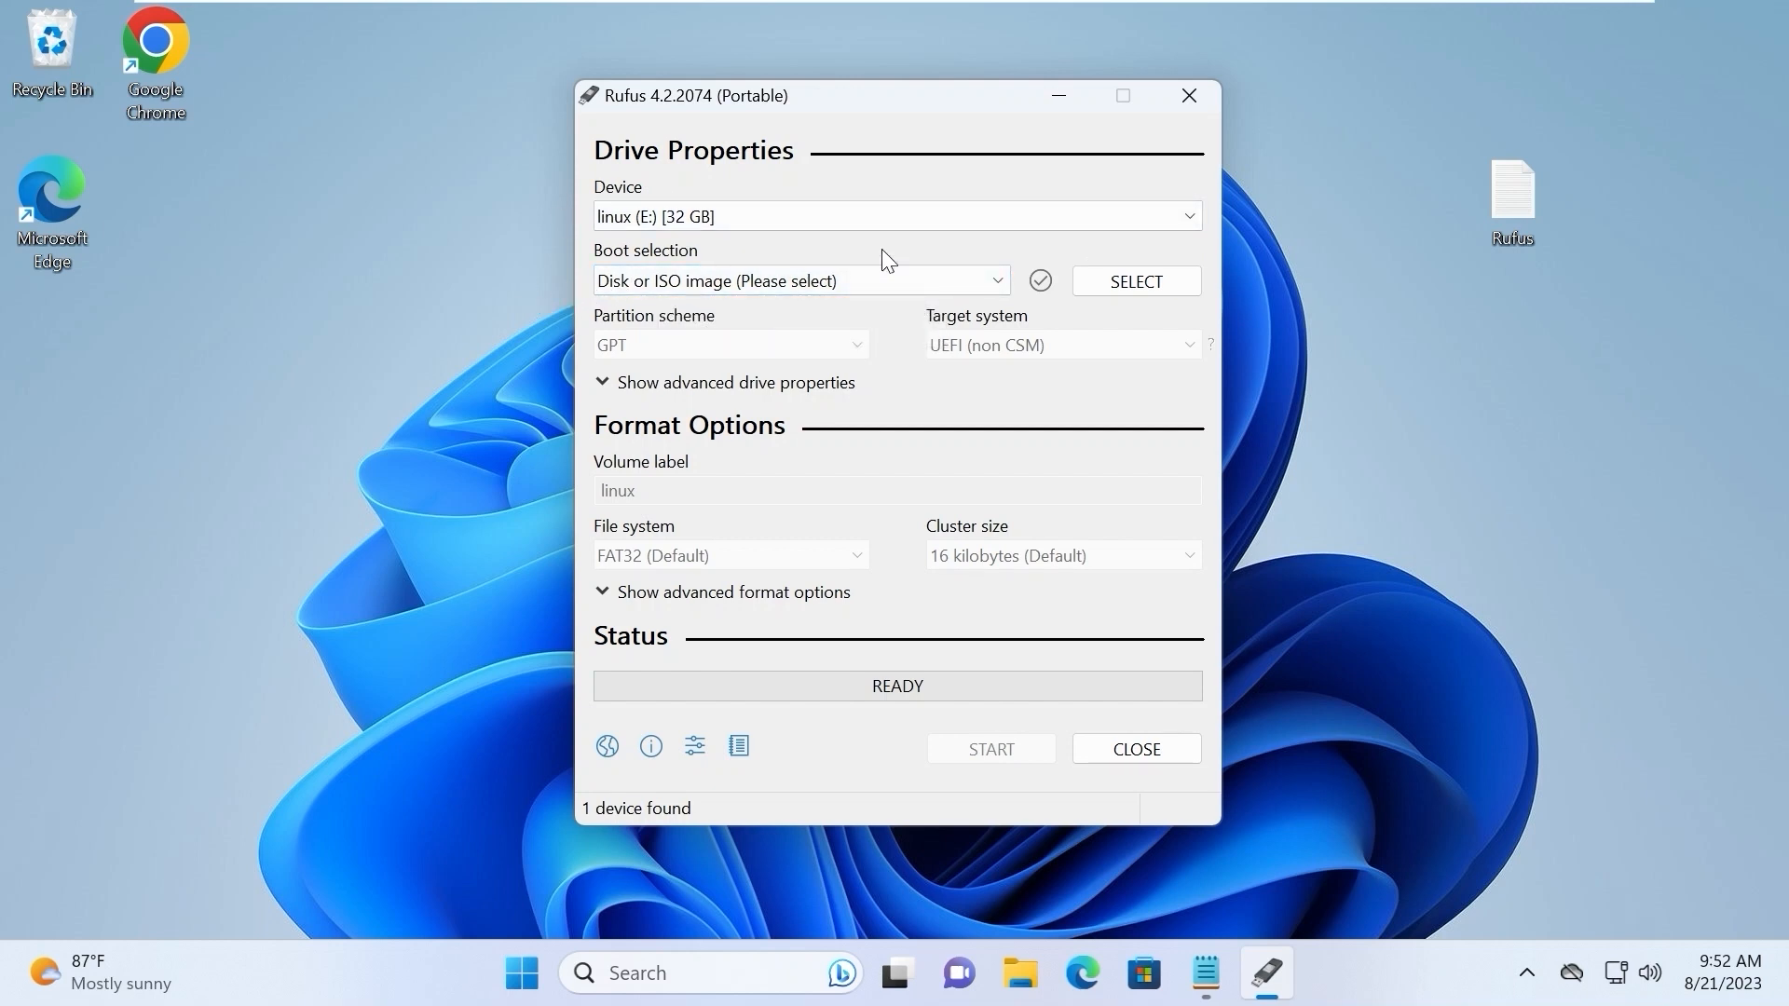
left_click(801, 282)
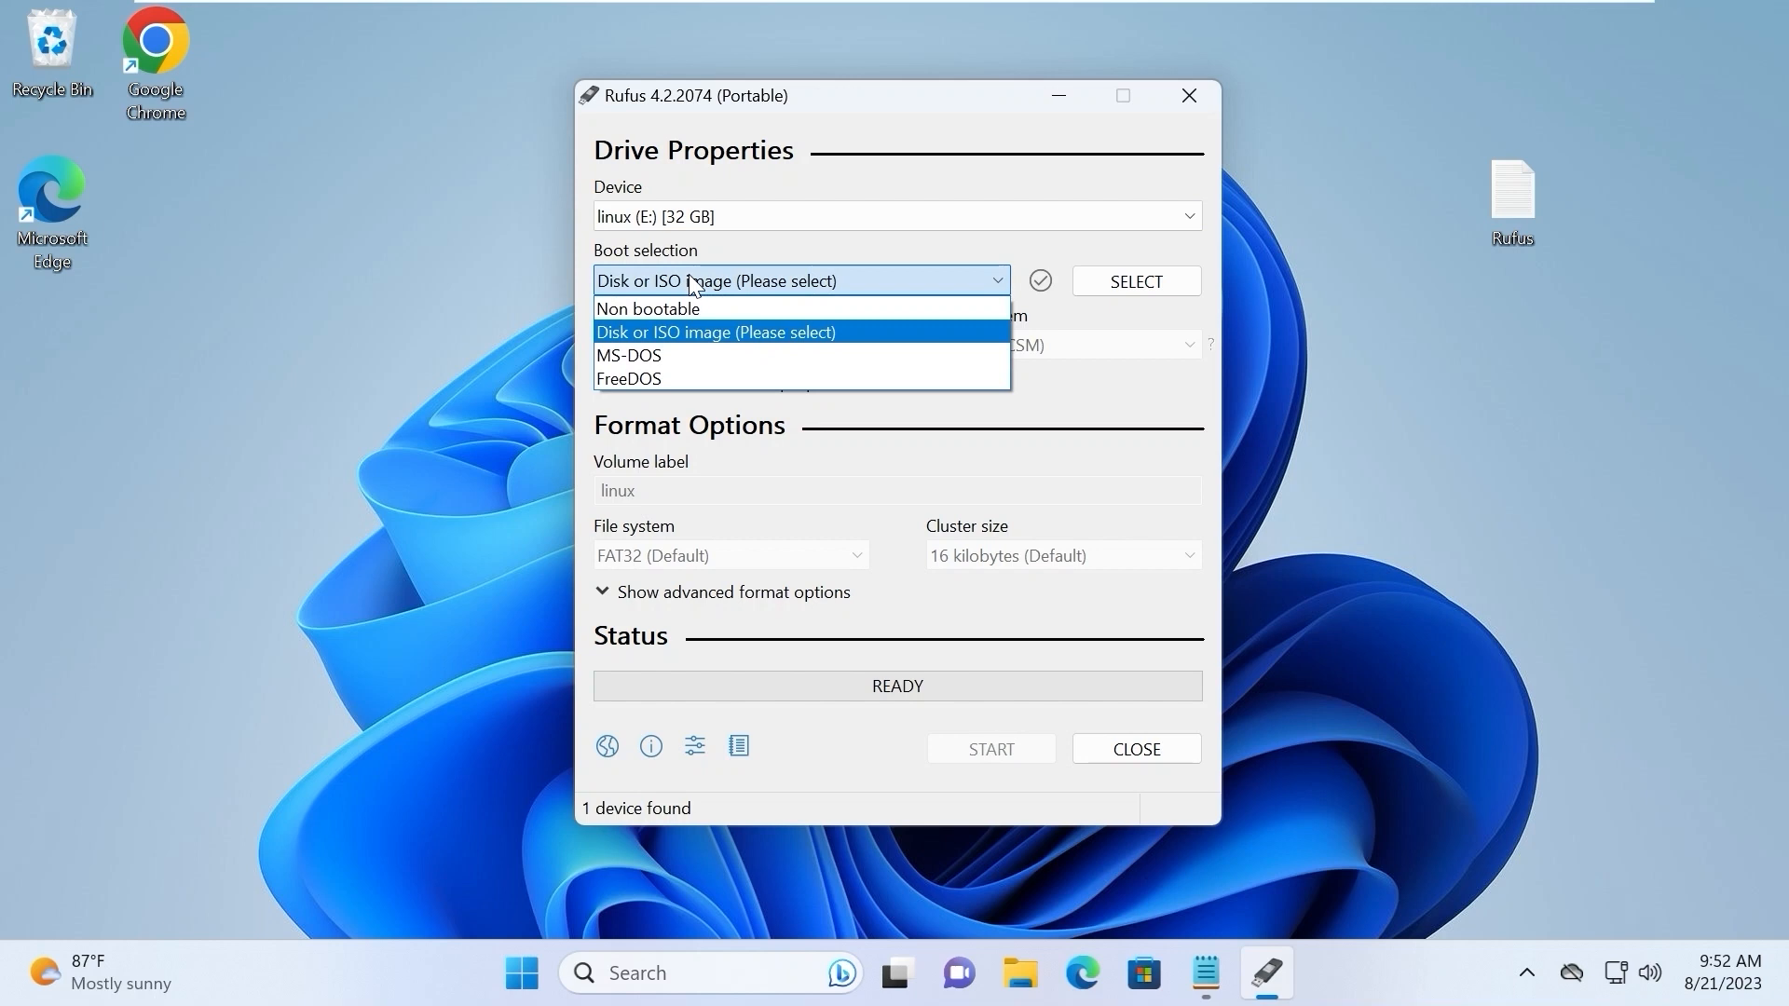
left_click(763, 331)
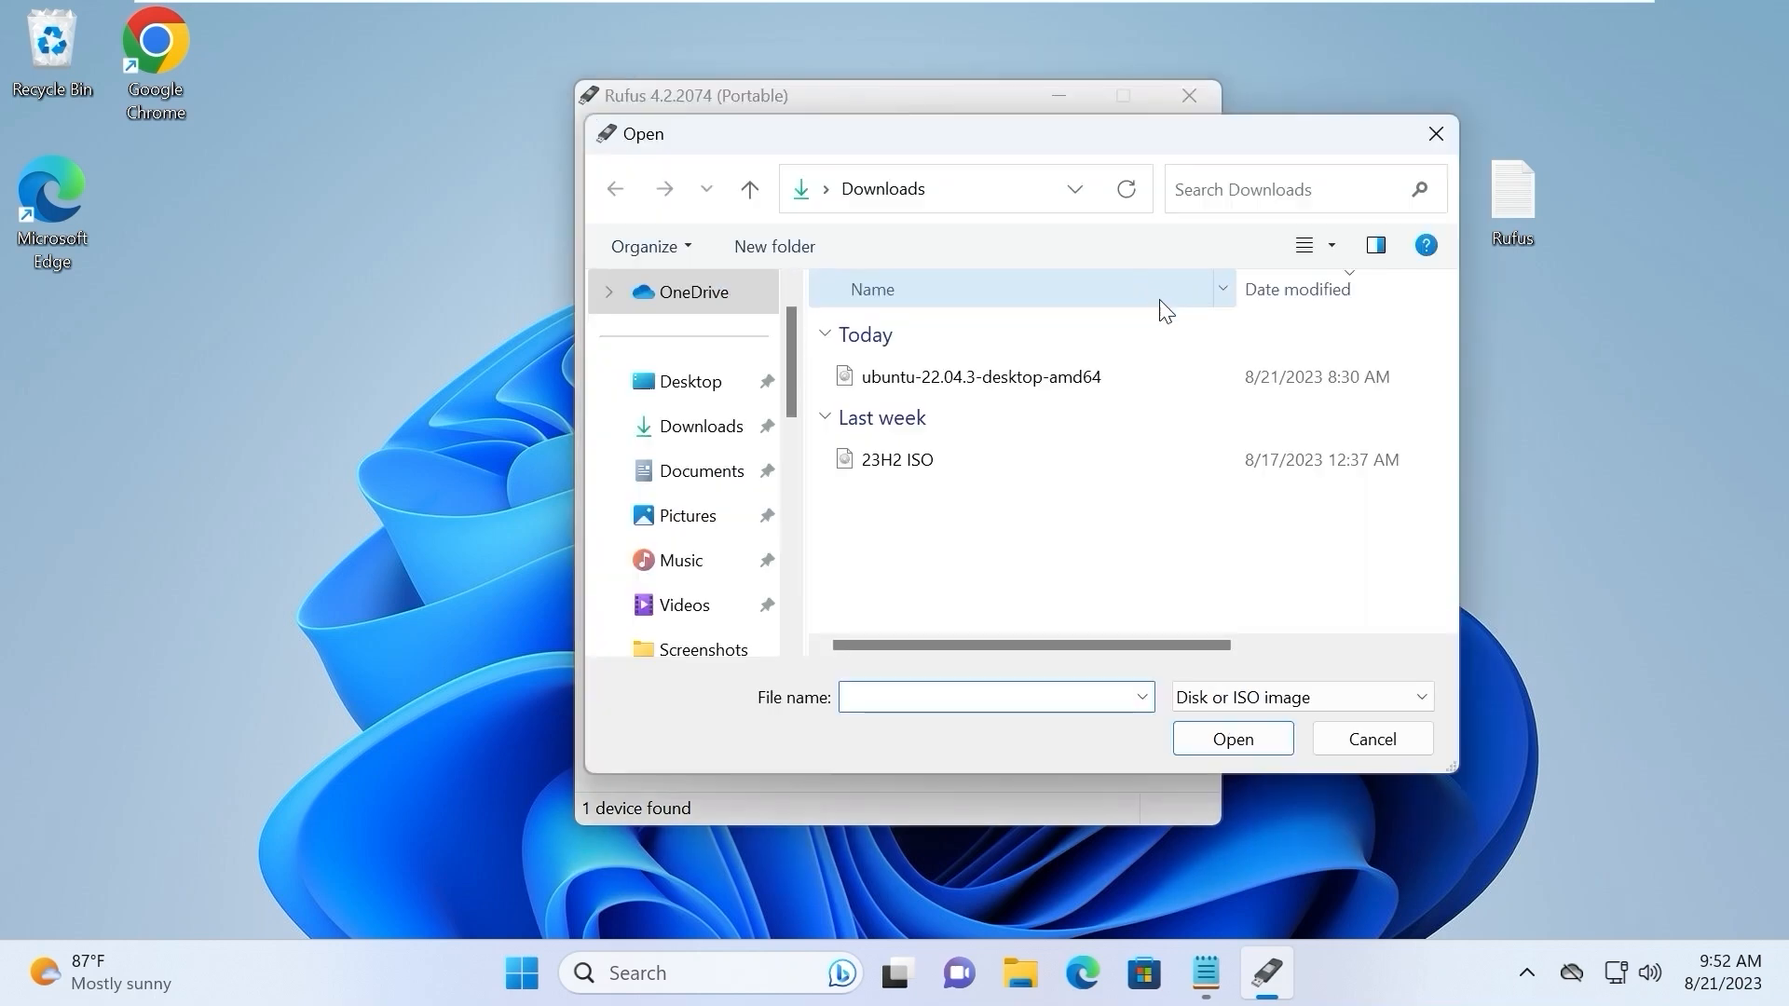
left_click(880, 461)
left_click(1233, 739)
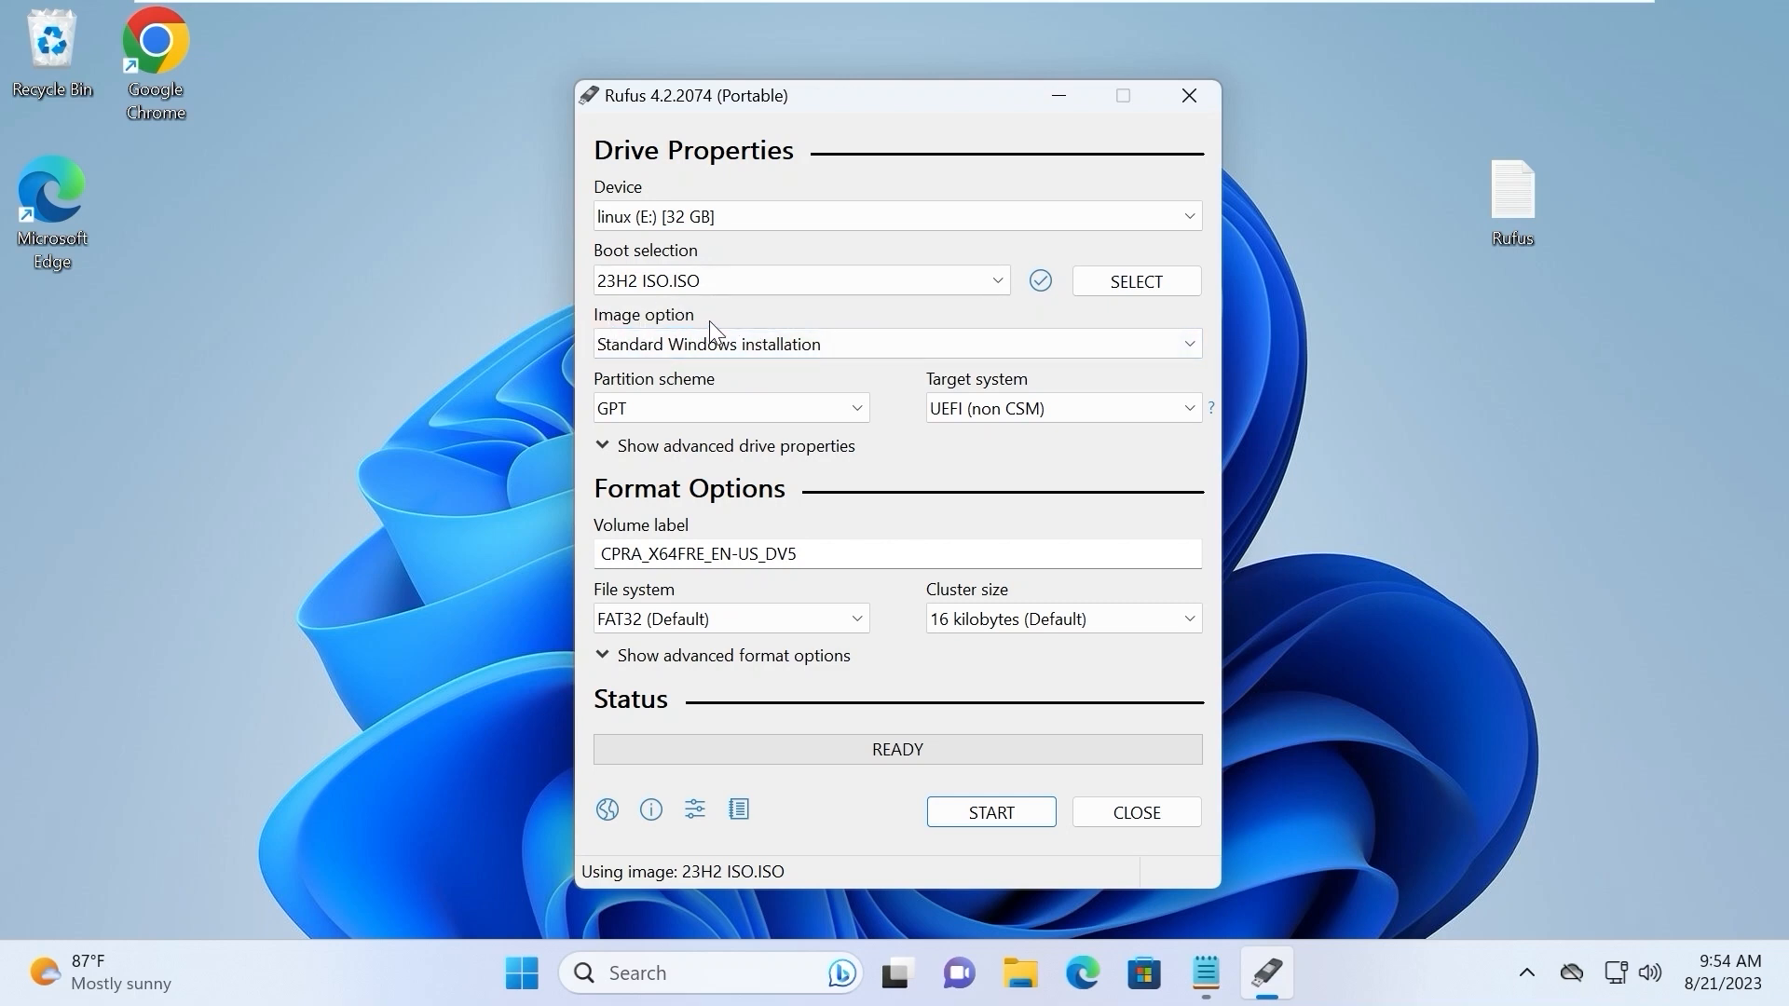
Choose "Standard Windows installation" as the image option and GPT as the partition scheme.
left_click(1185, 348)
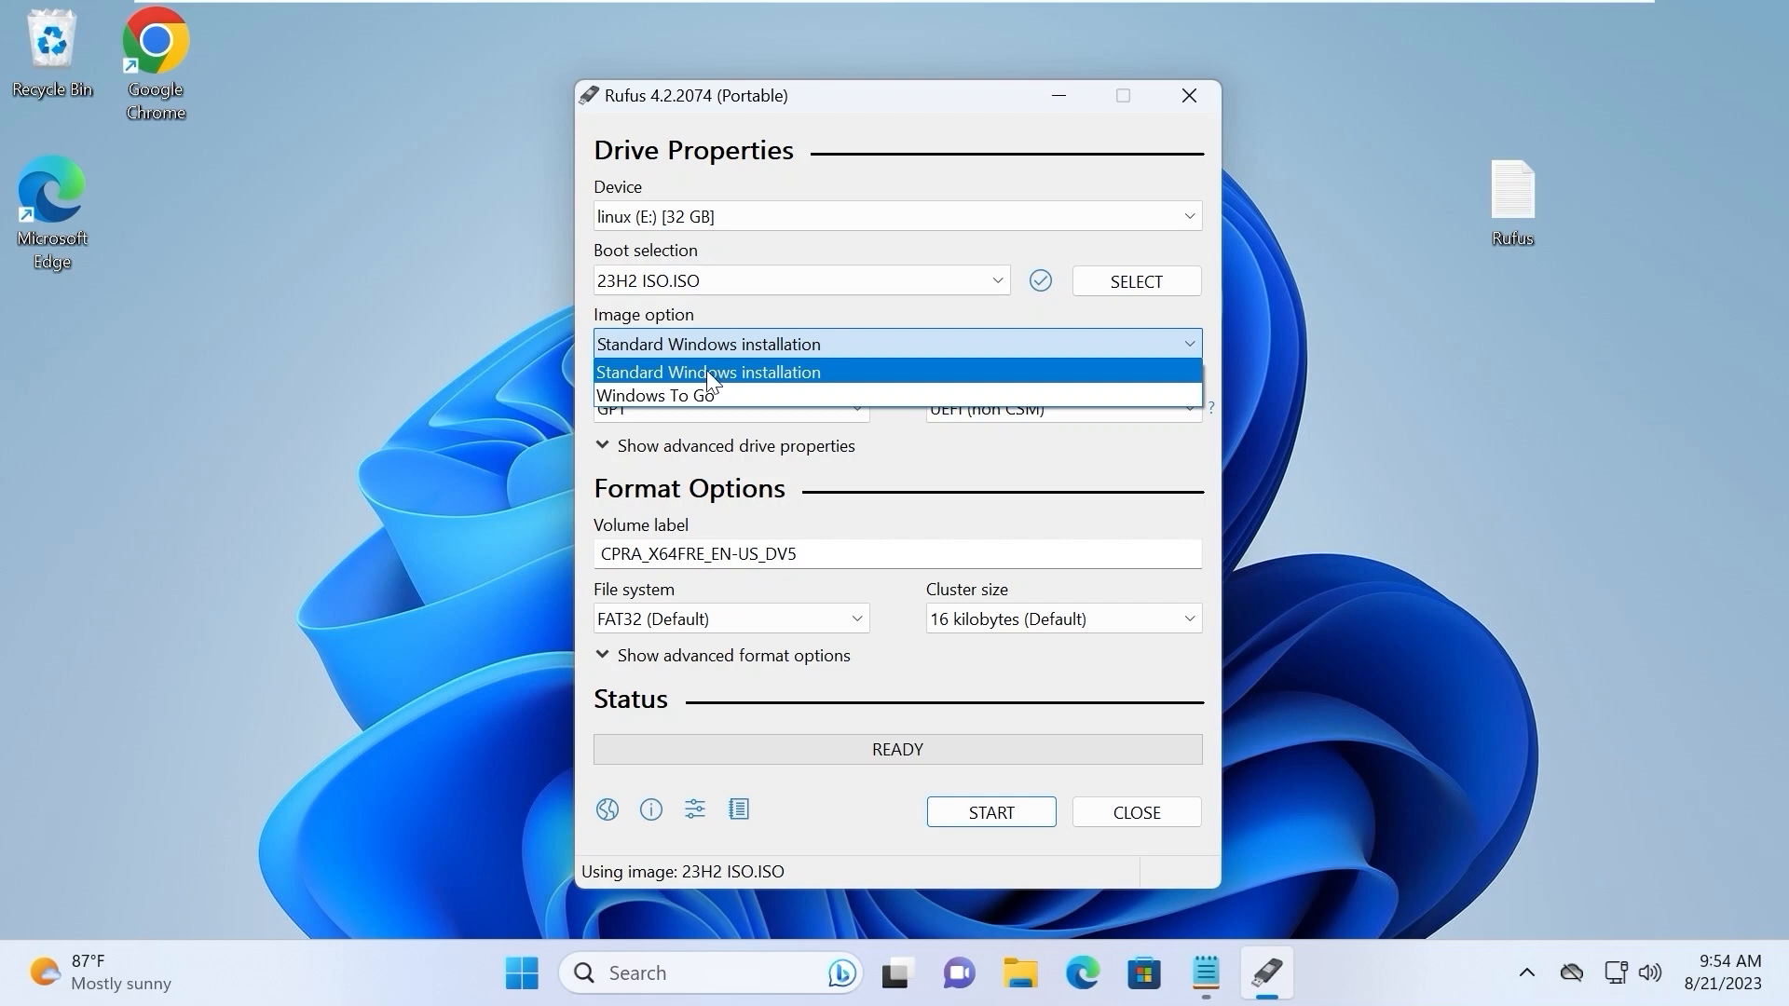
left_click(679, 414)
left_click(680, 410)
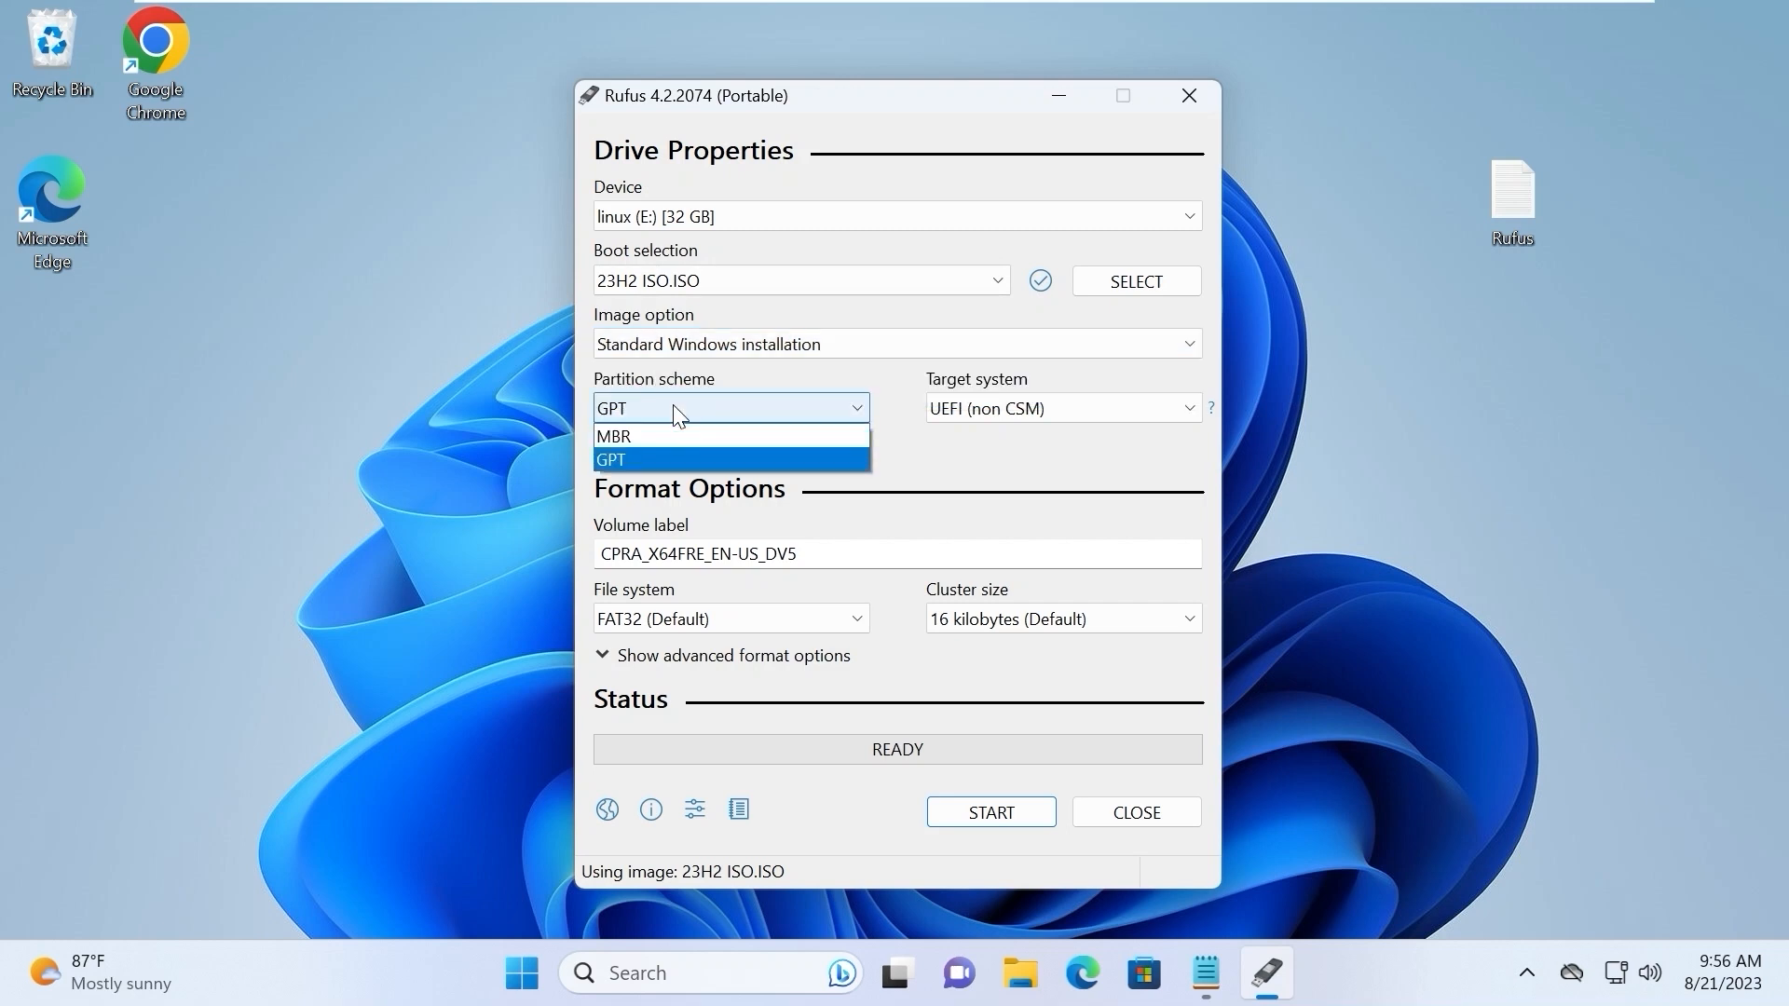
left_click(689, 458)
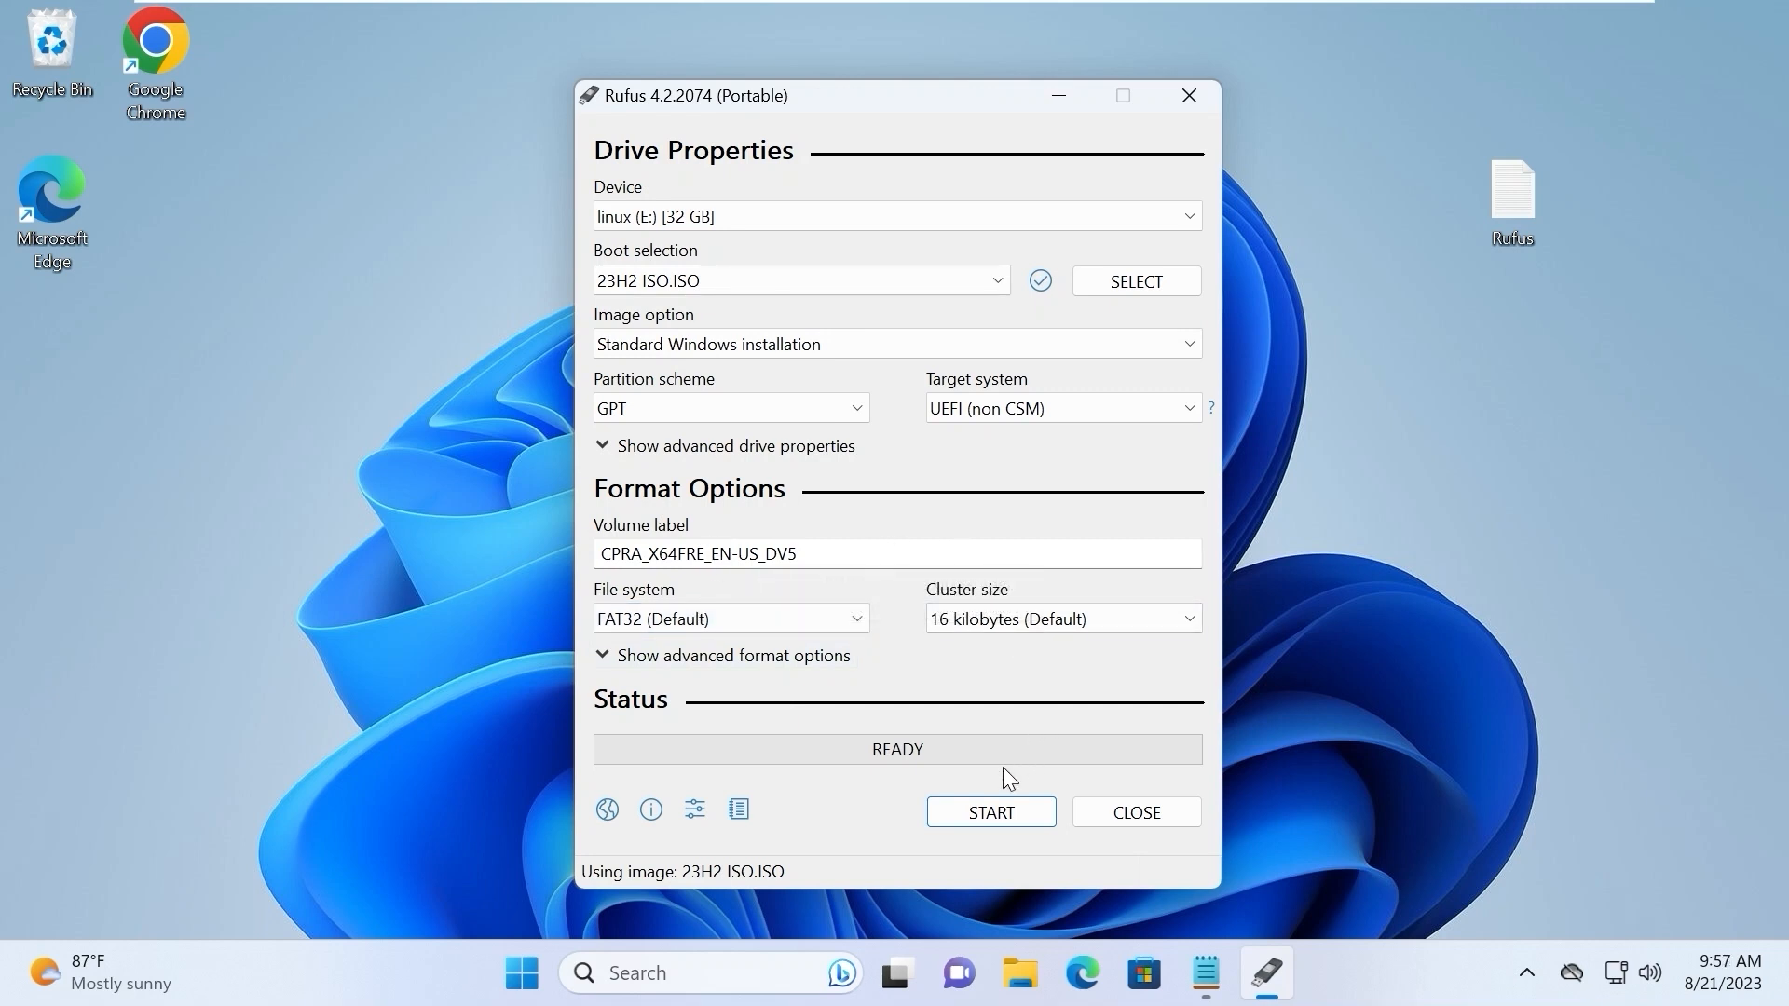
left_click(1003, 814)
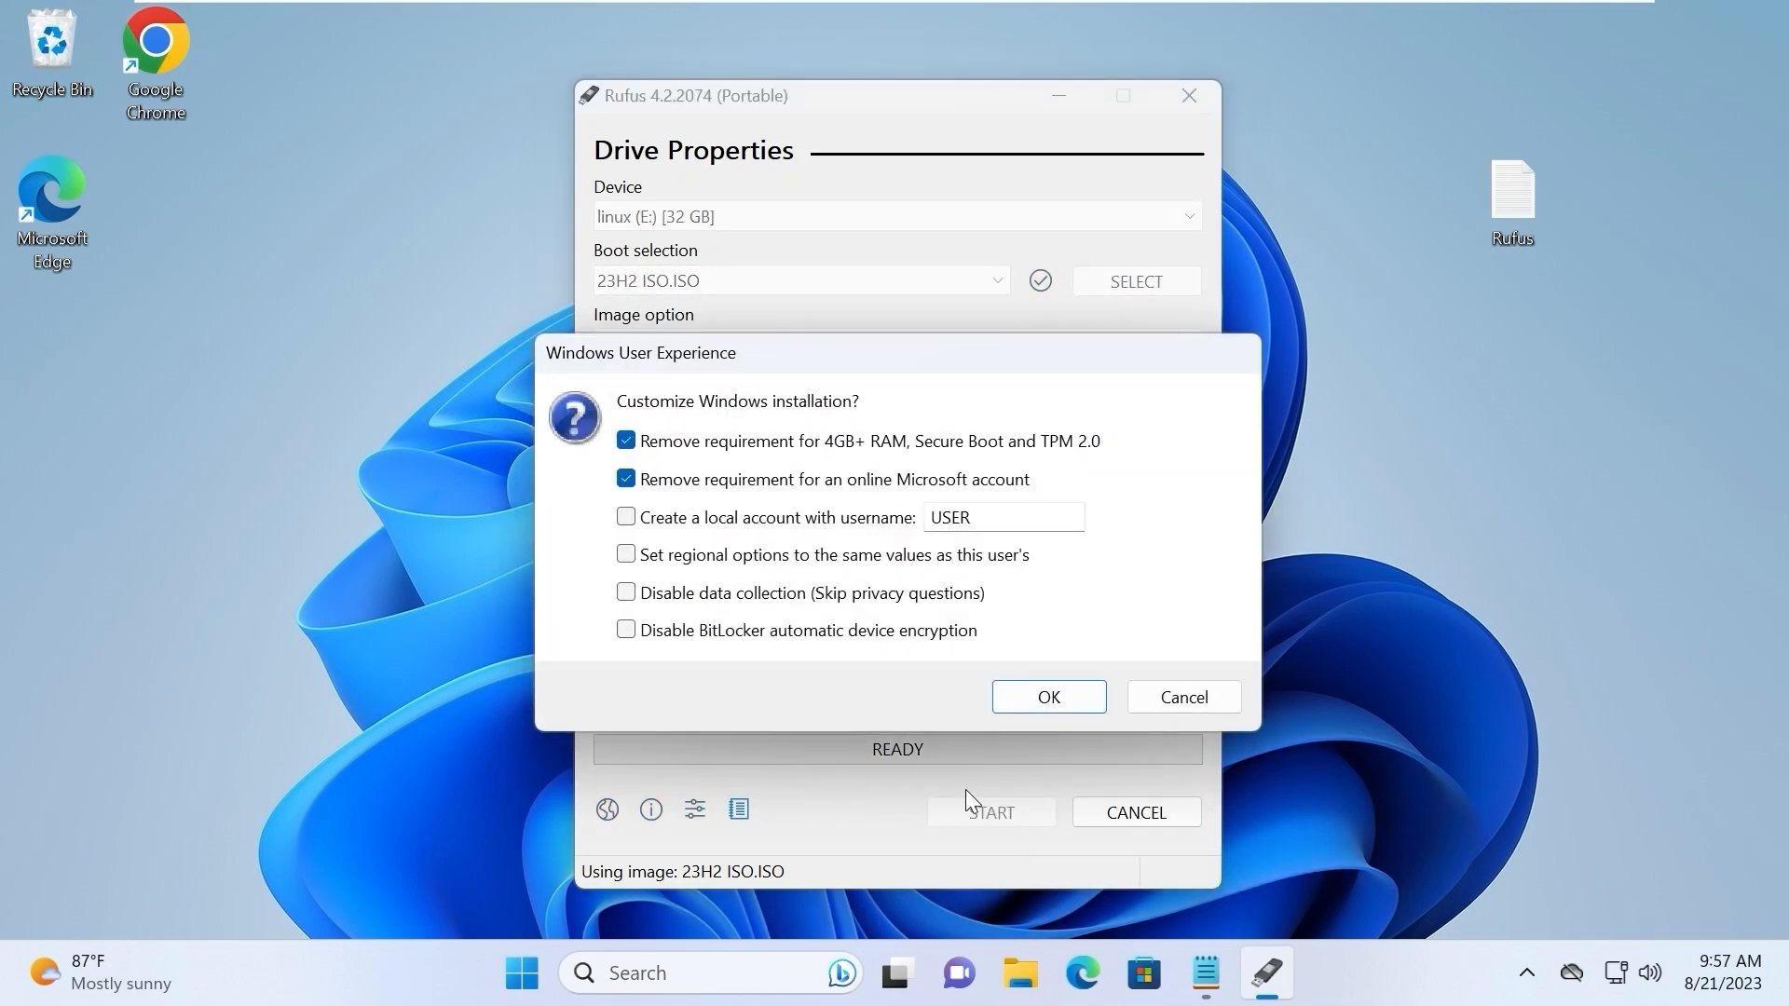
left_click(1277, 372)
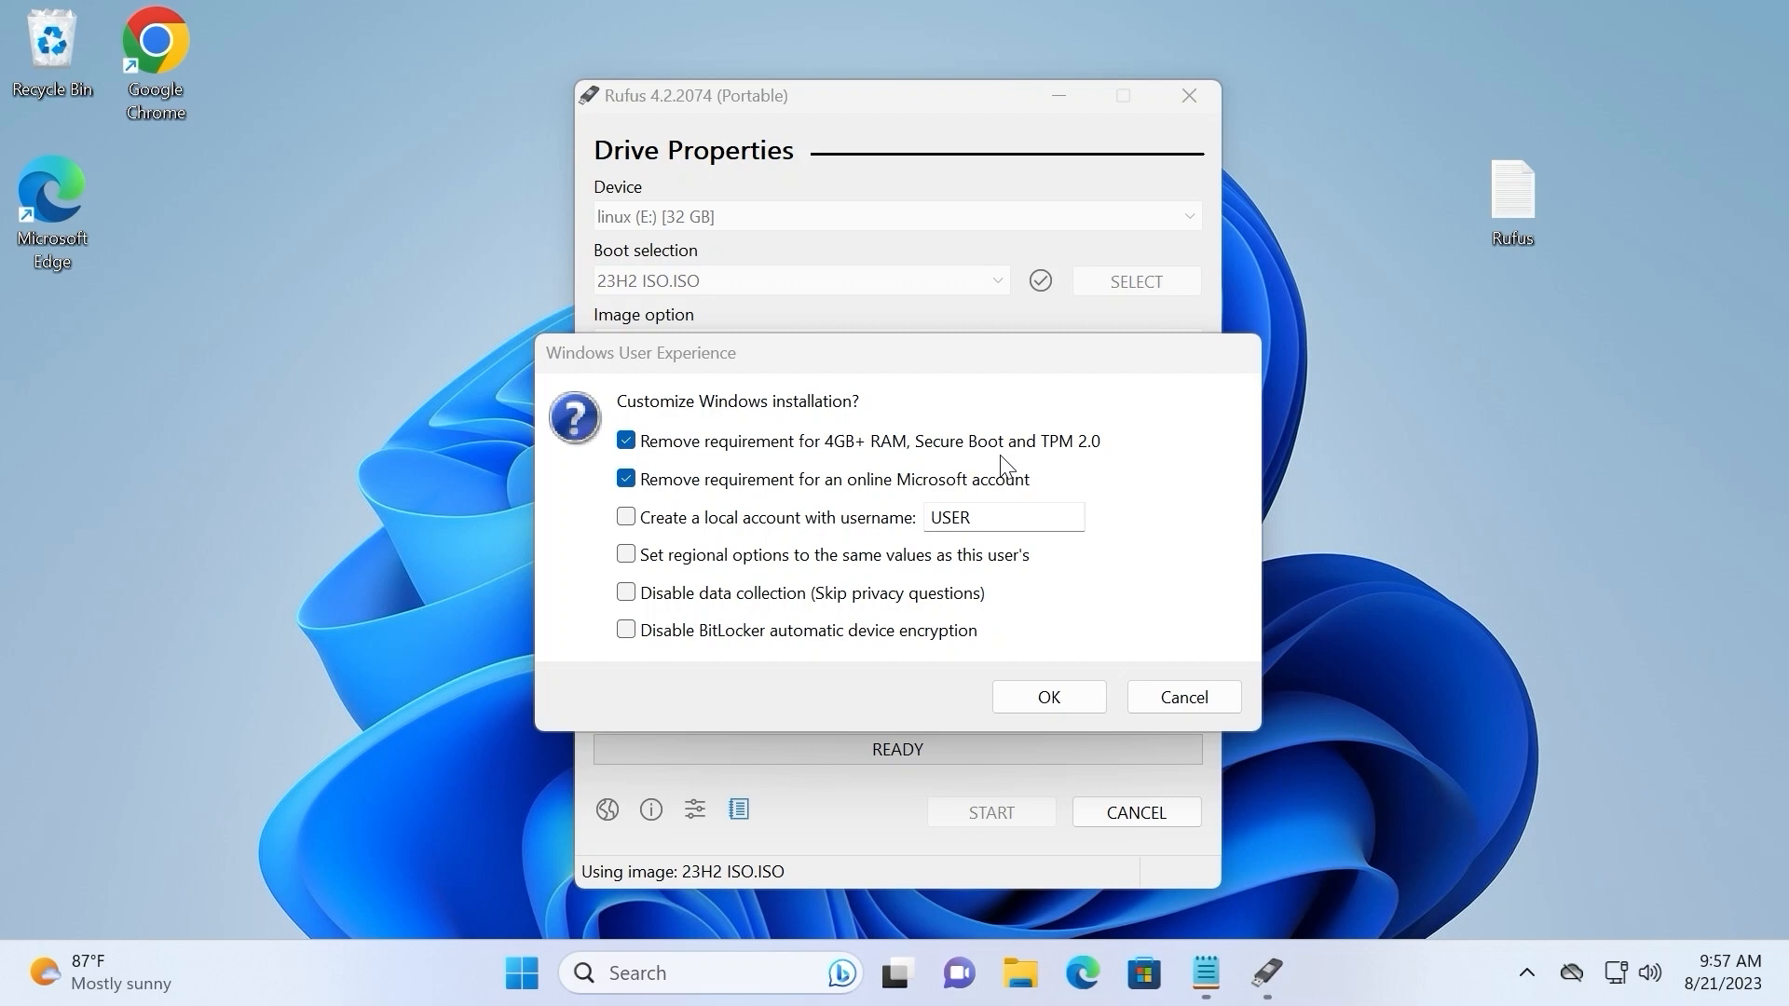
left_click(625, 441)
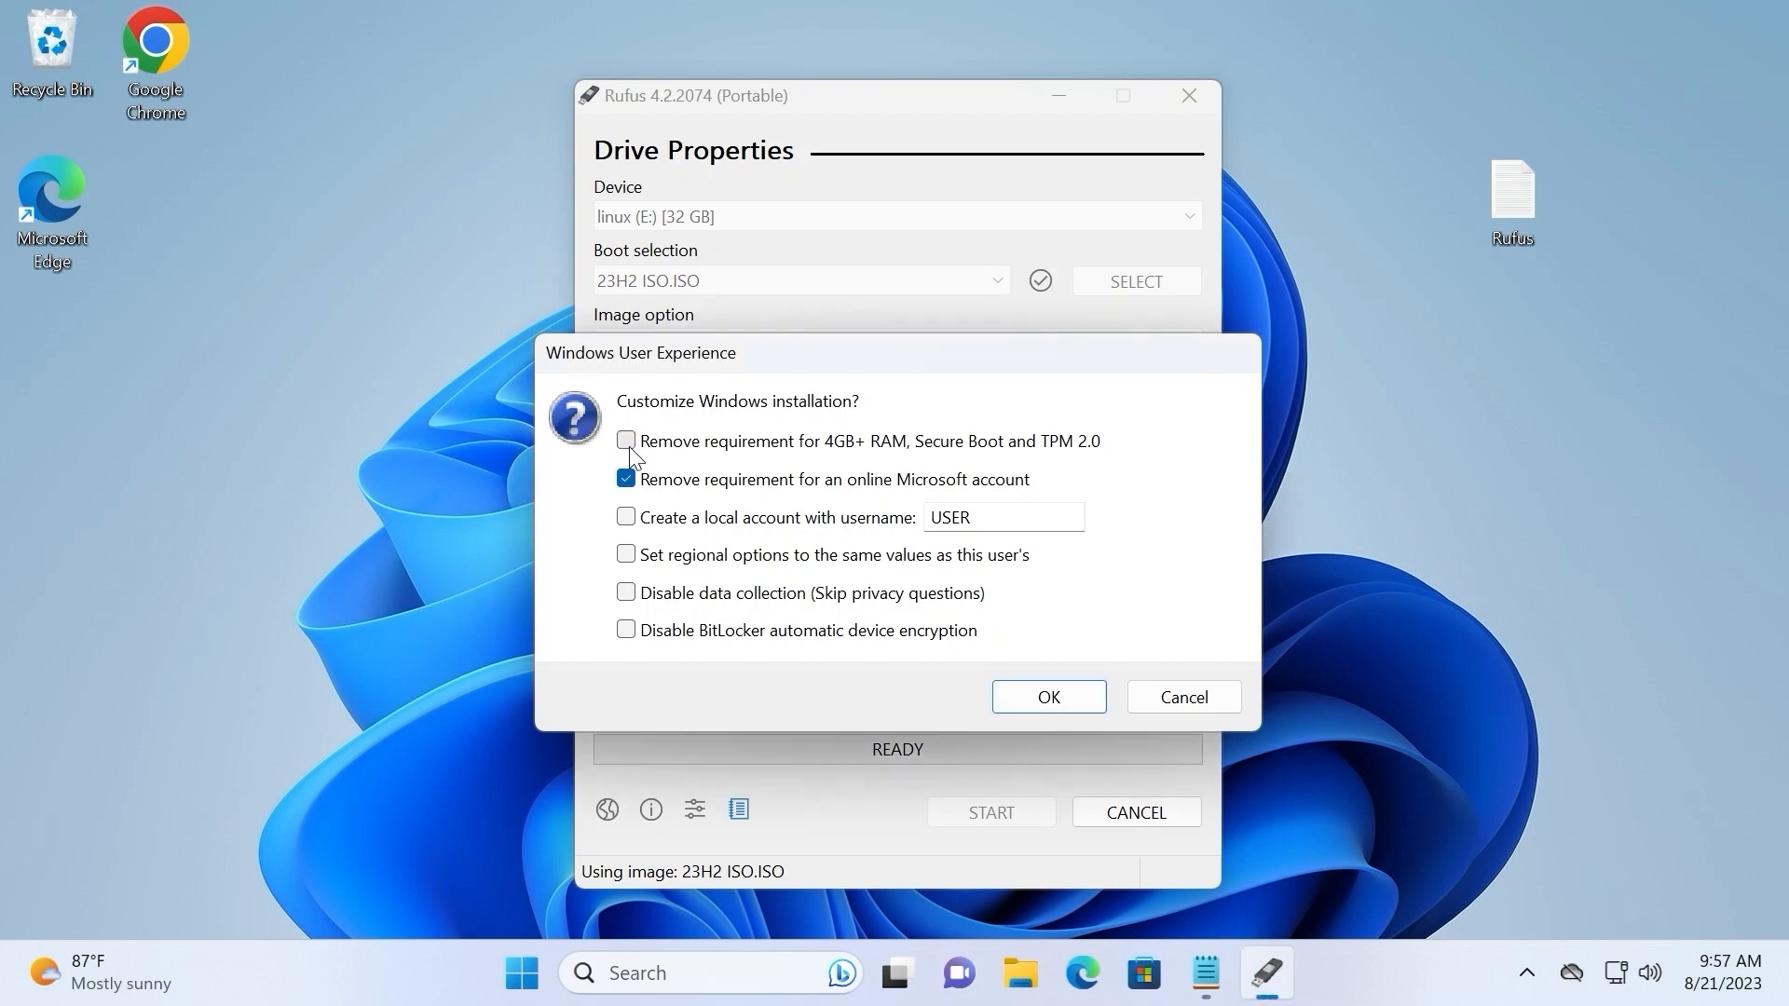
left_click(629, 478)
left_click(629, 482)
left_click(626, 518)
left_click(626, 594)
left_click(626, 630)
left_click(627, 555)
left_click(626, 440)
left_click(1203, 699)
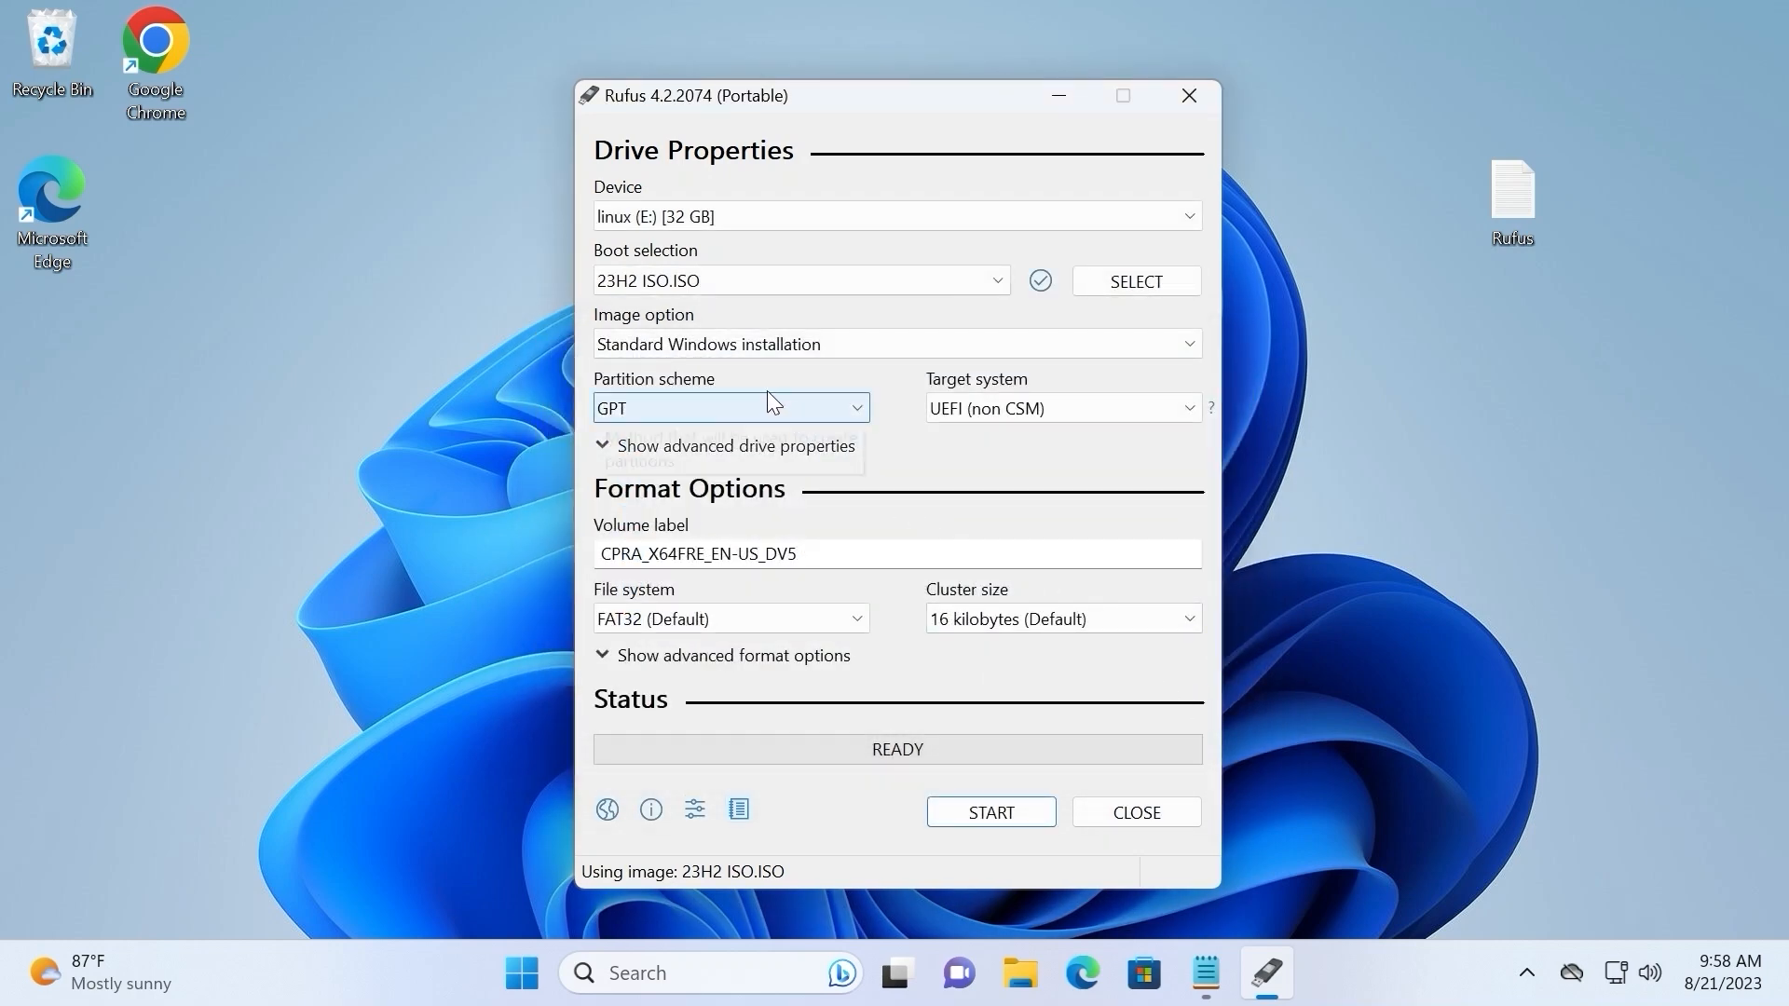
Change the image option to Windows To Go and start creating the drive.
left_click(714, 343)
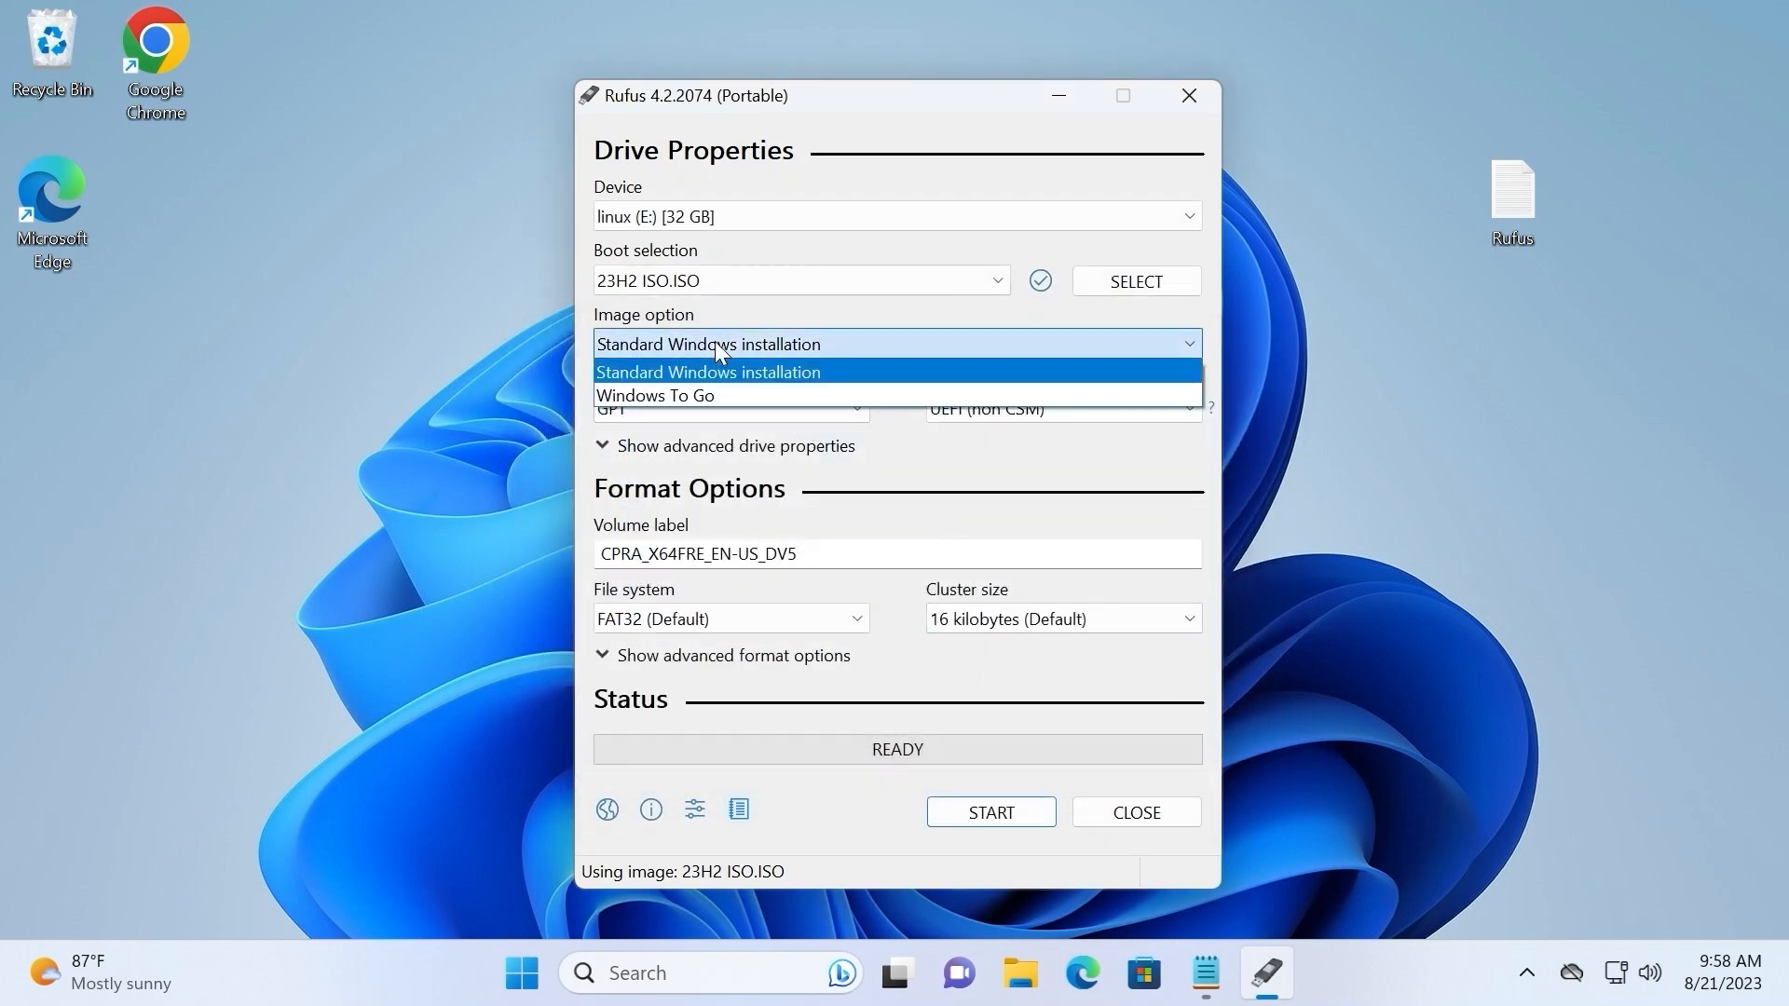
left_click(680, 389)
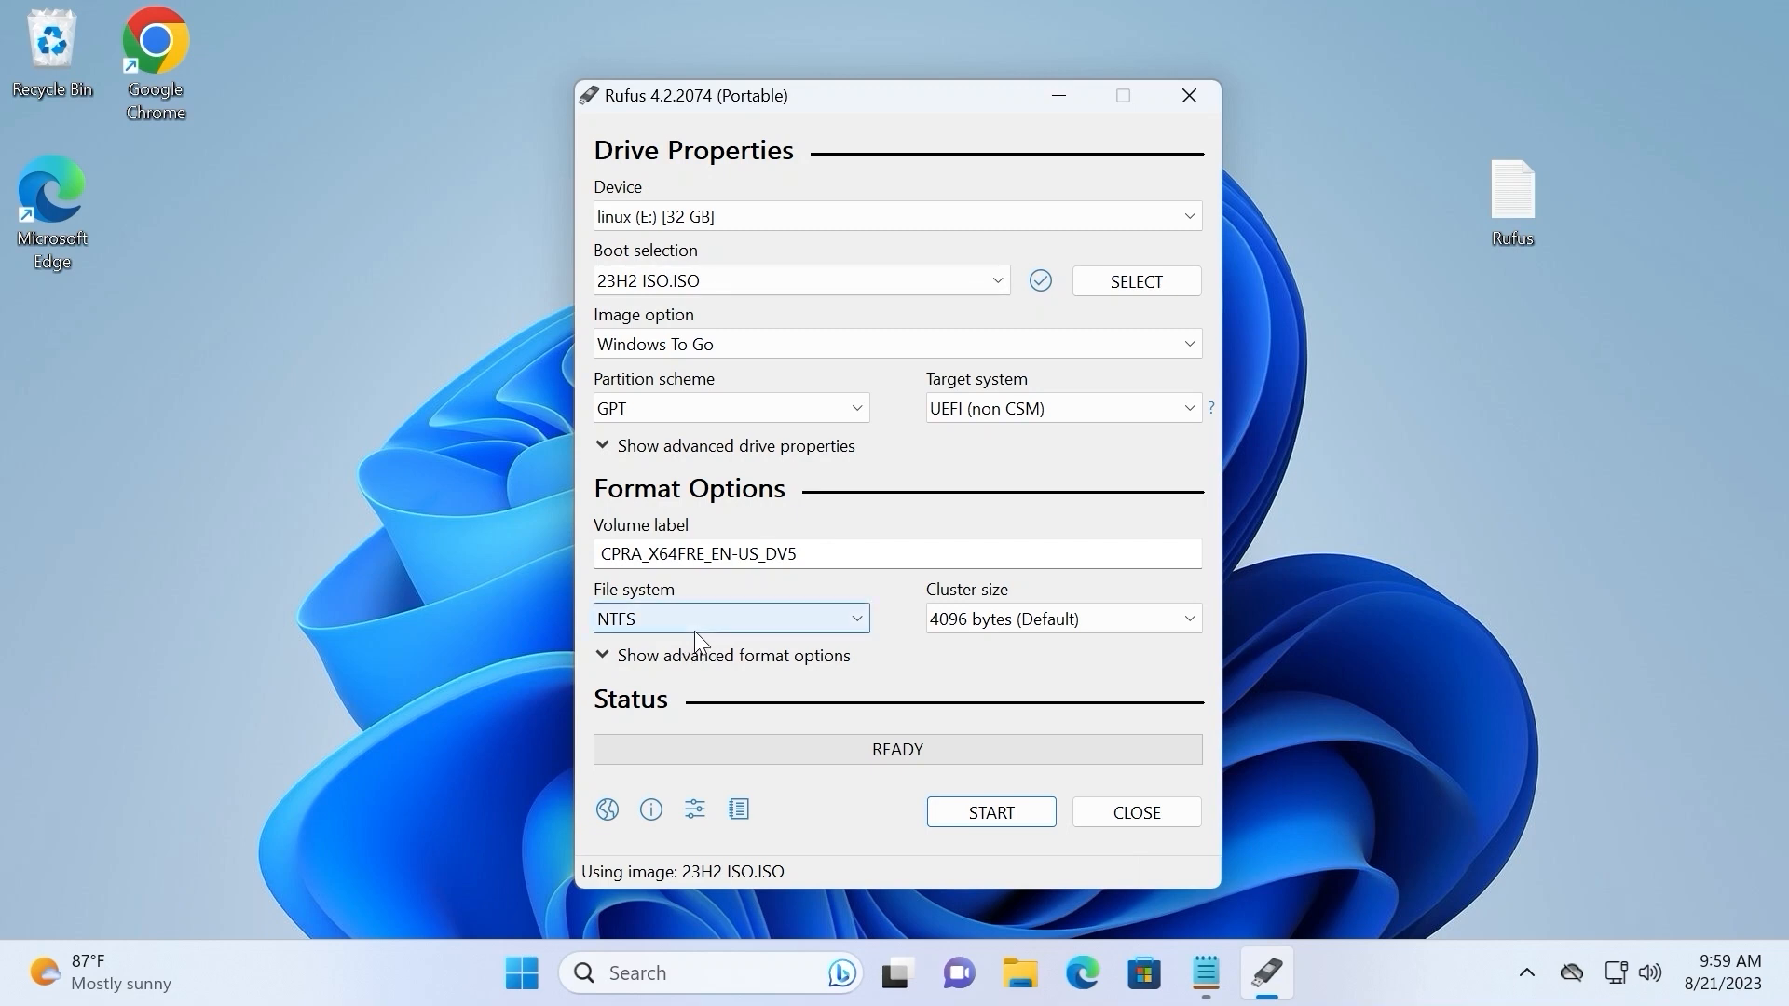
left_click(989, 816)
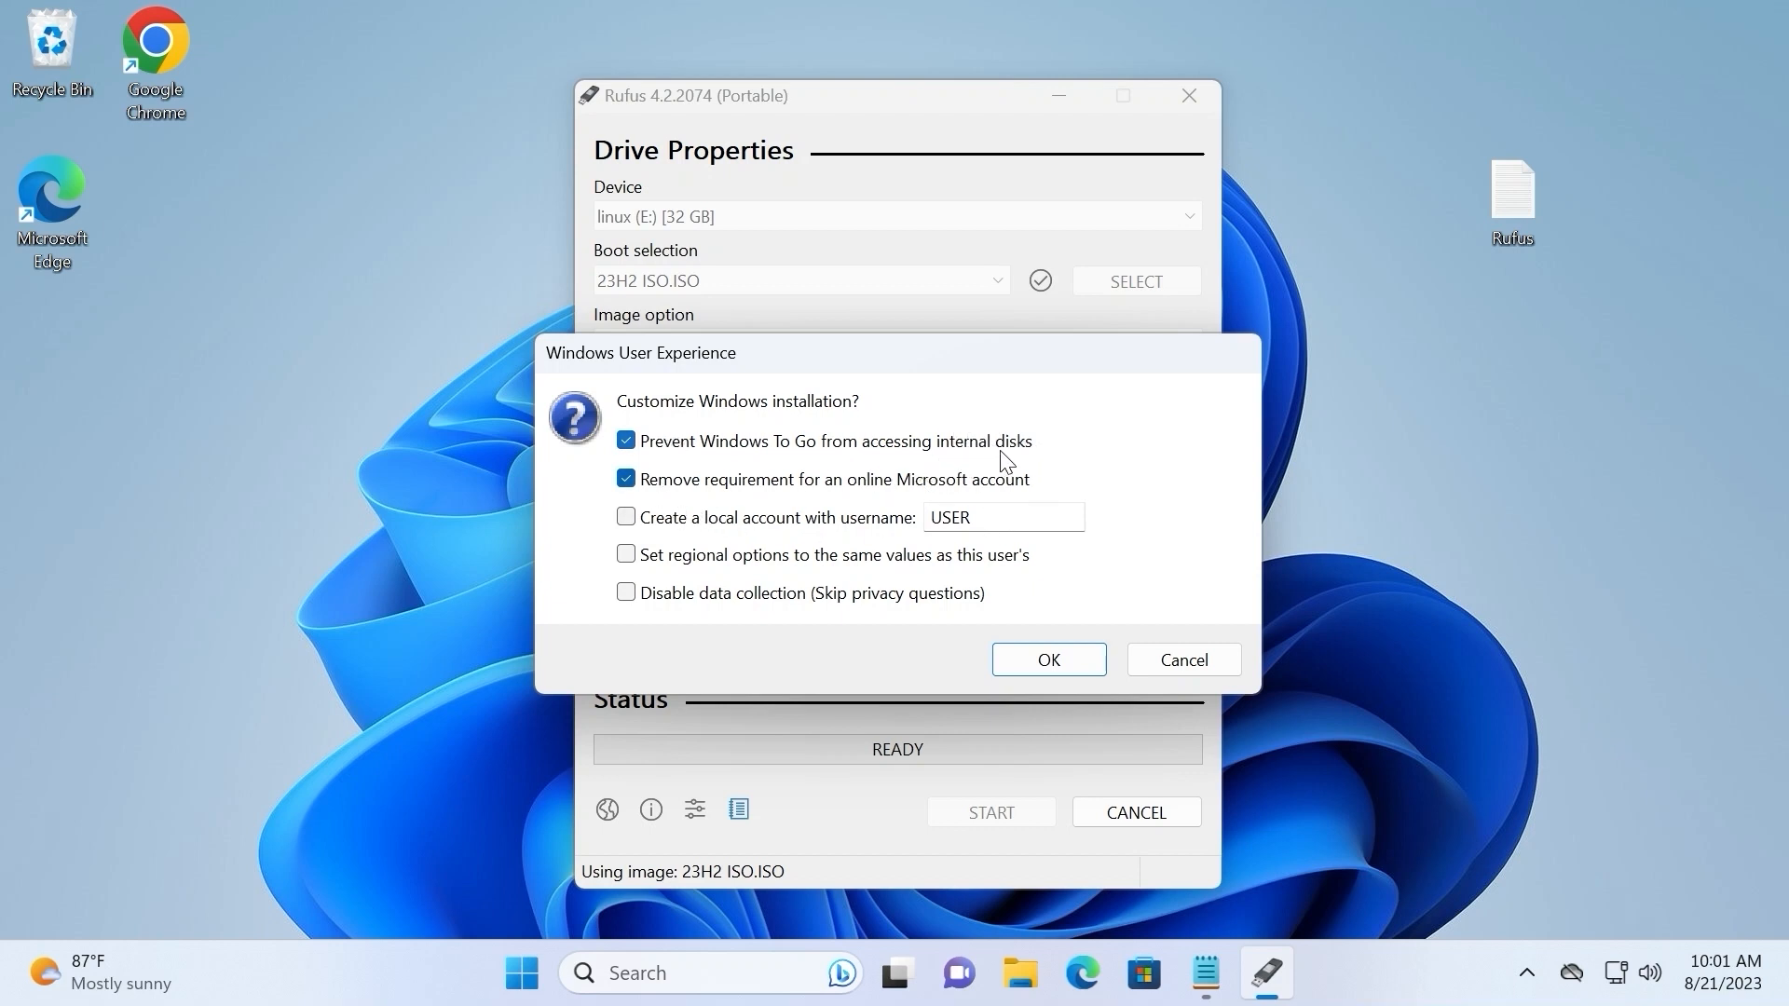
Enable local account creation with username USER1, matching regional options and disabled data collection, then confirm erasing the linux (E:) drive.
left_click(626, 517)
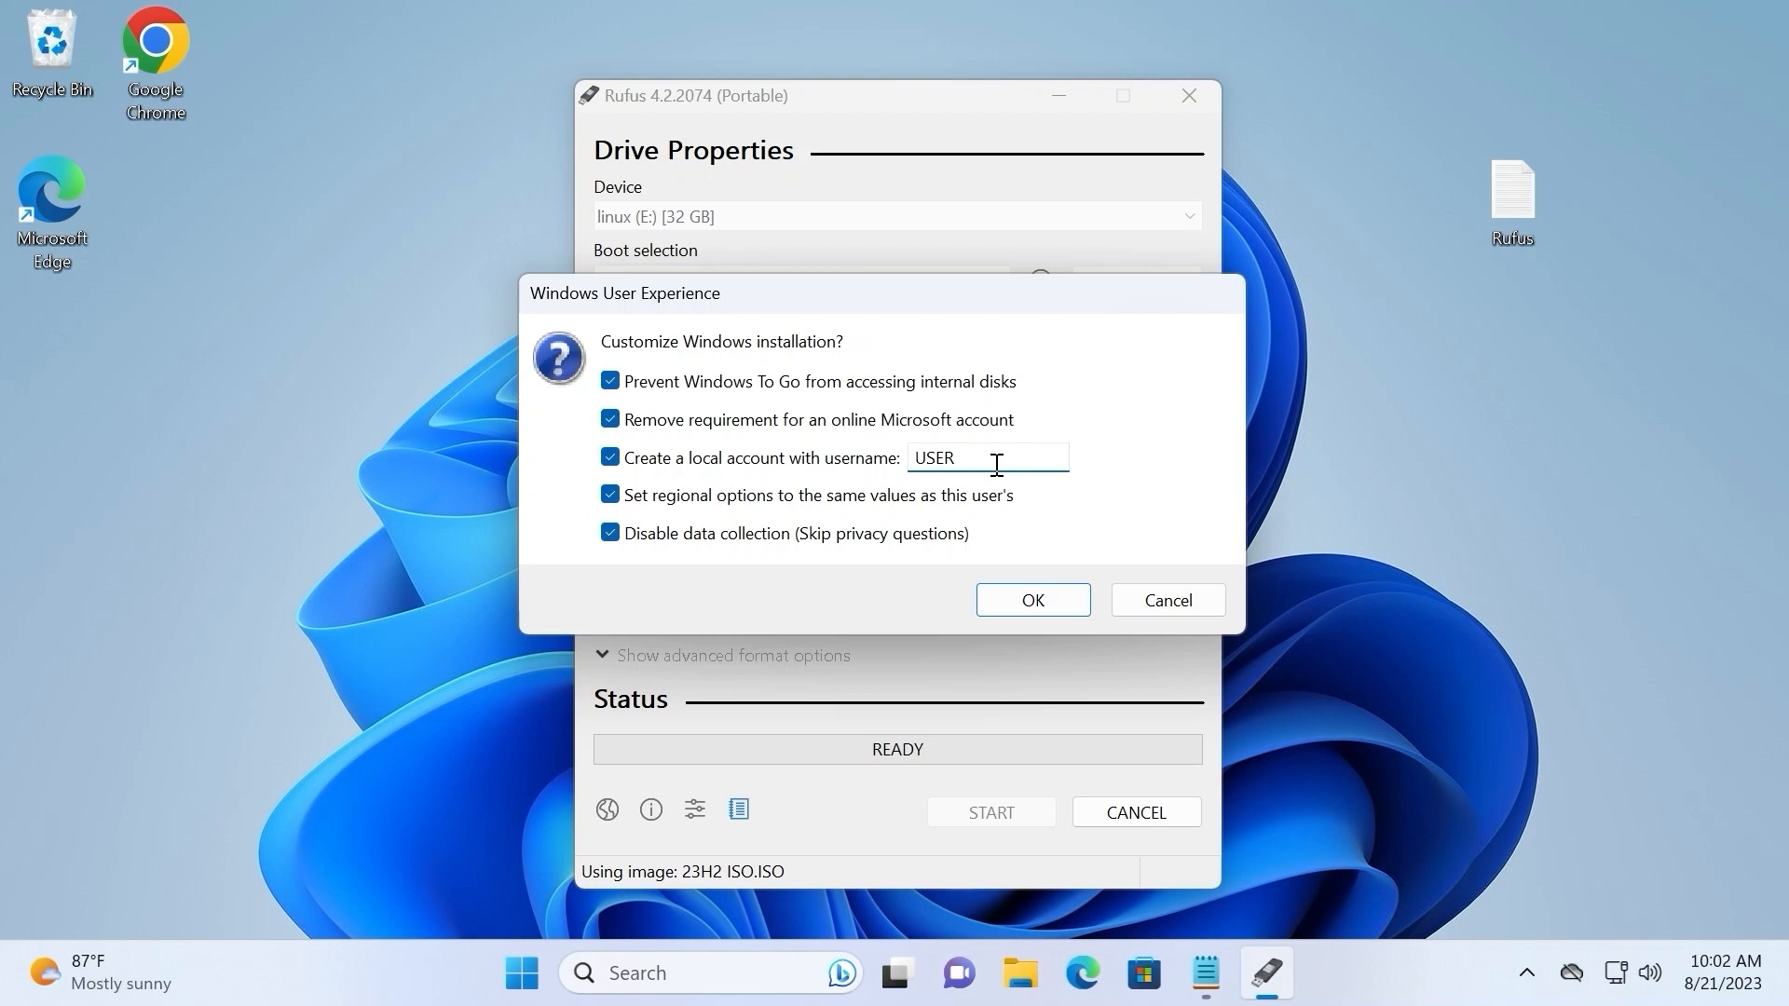
left_click_drag(996, 463, 771, 471)
type("USER1")
left_click_drag(923, 453, 989, 449)
left_click(1034, 611)
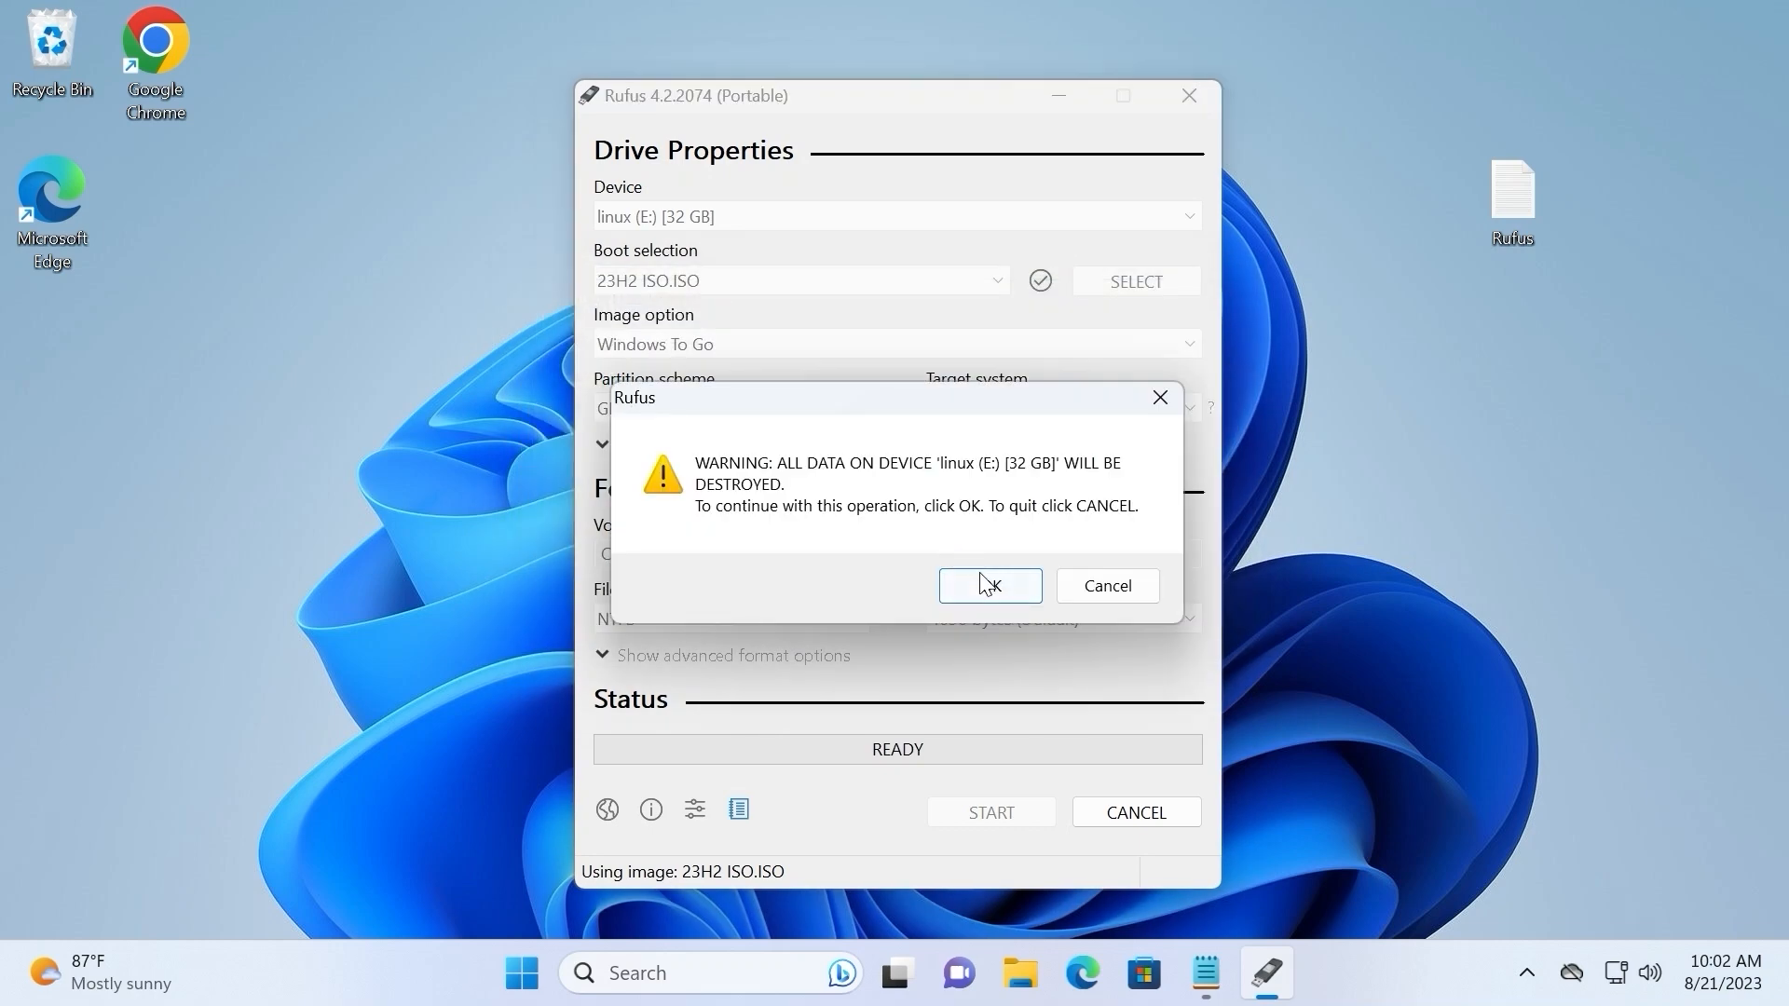
left_click(989, 587)
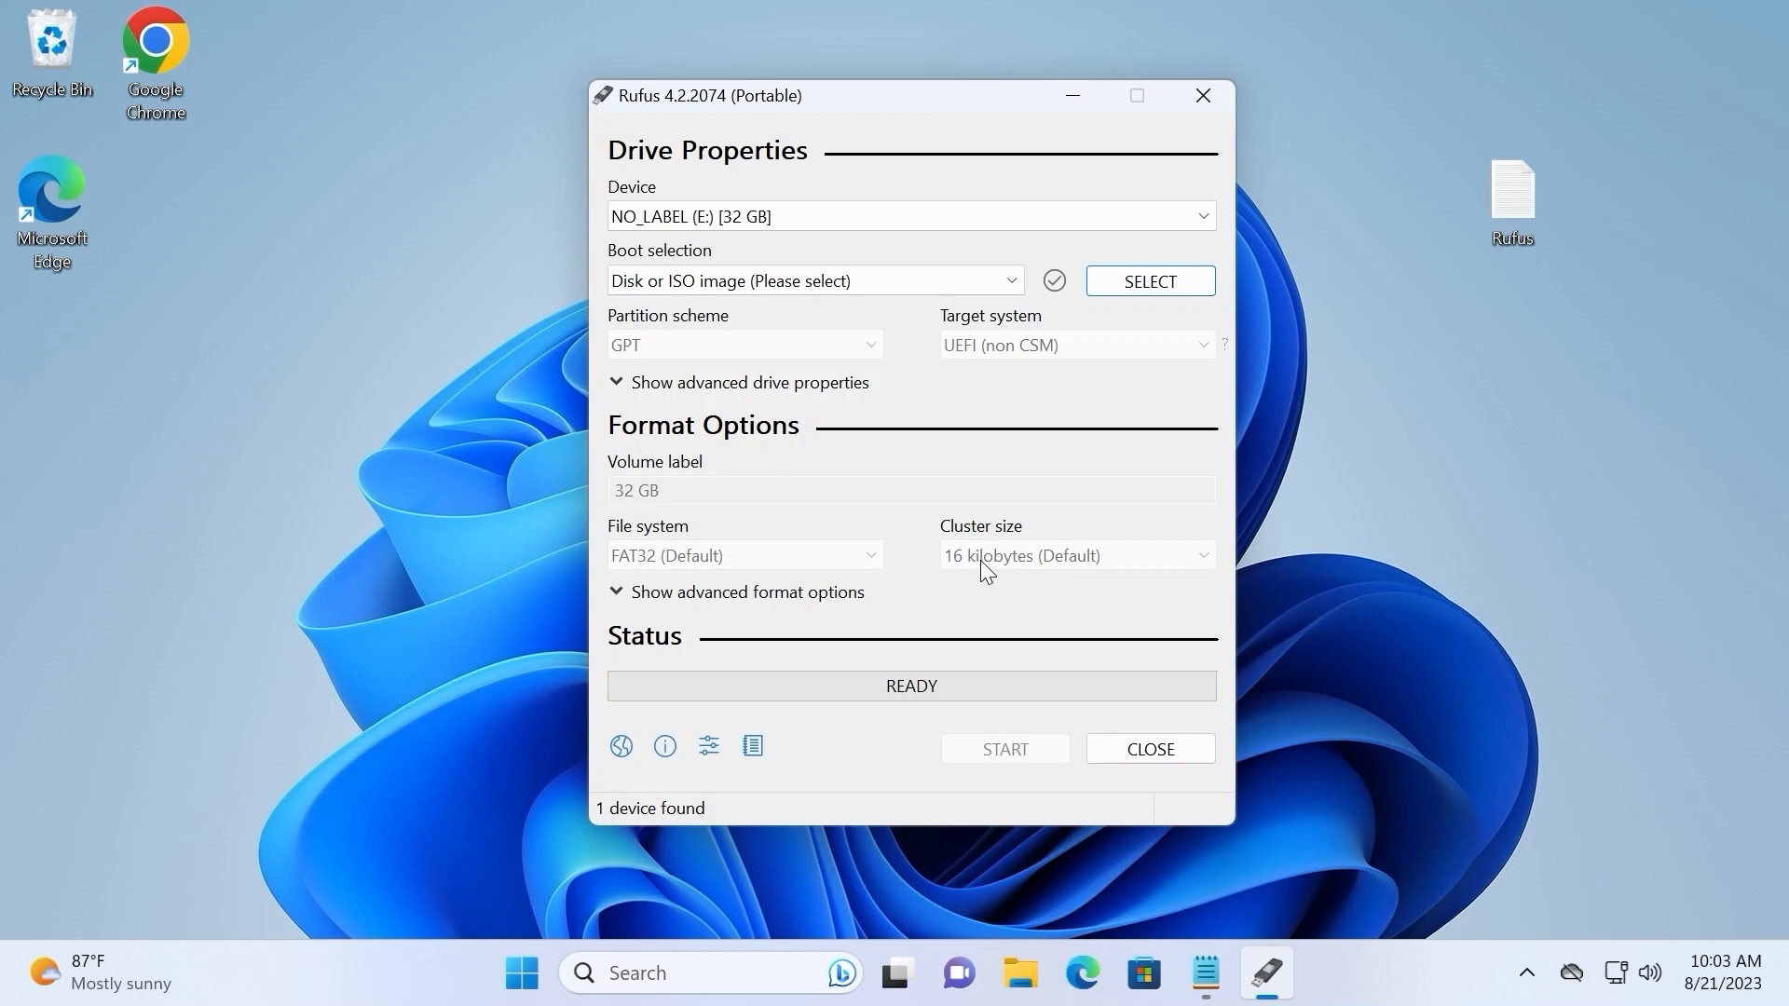
Set Rufus to check for updates Daily (Default) and close the update settings.
left_click(710, 748)
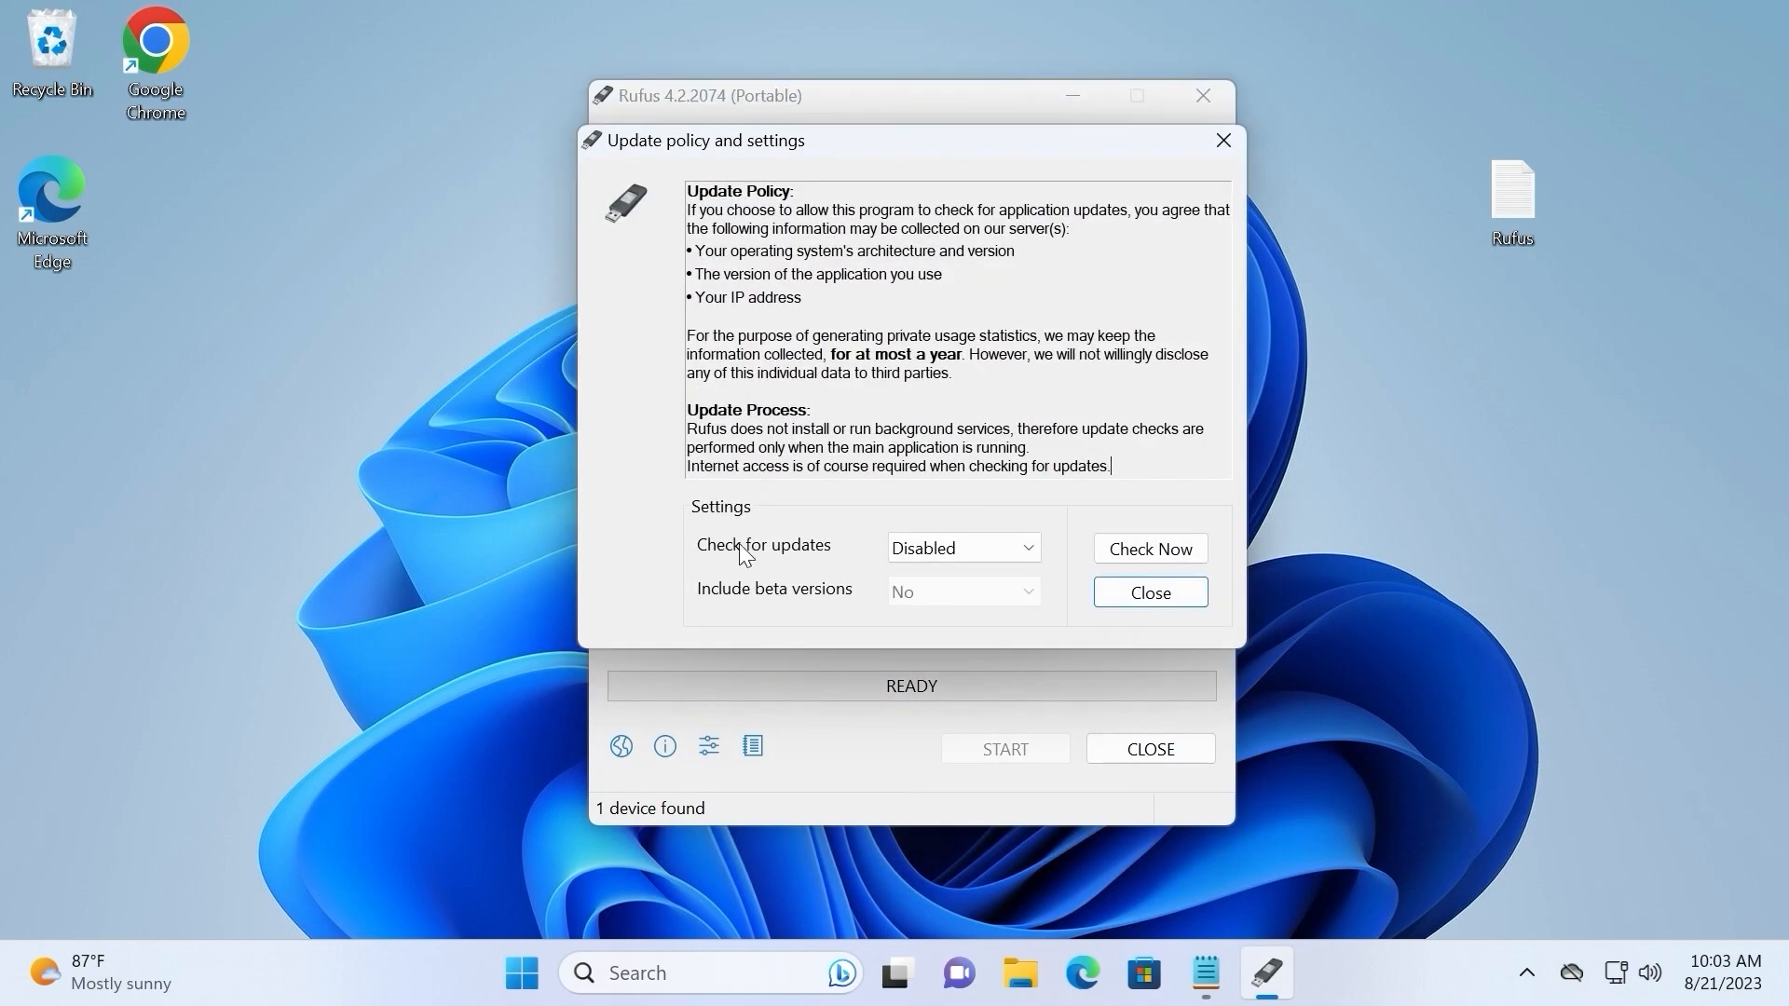
left_click(1028, 552)
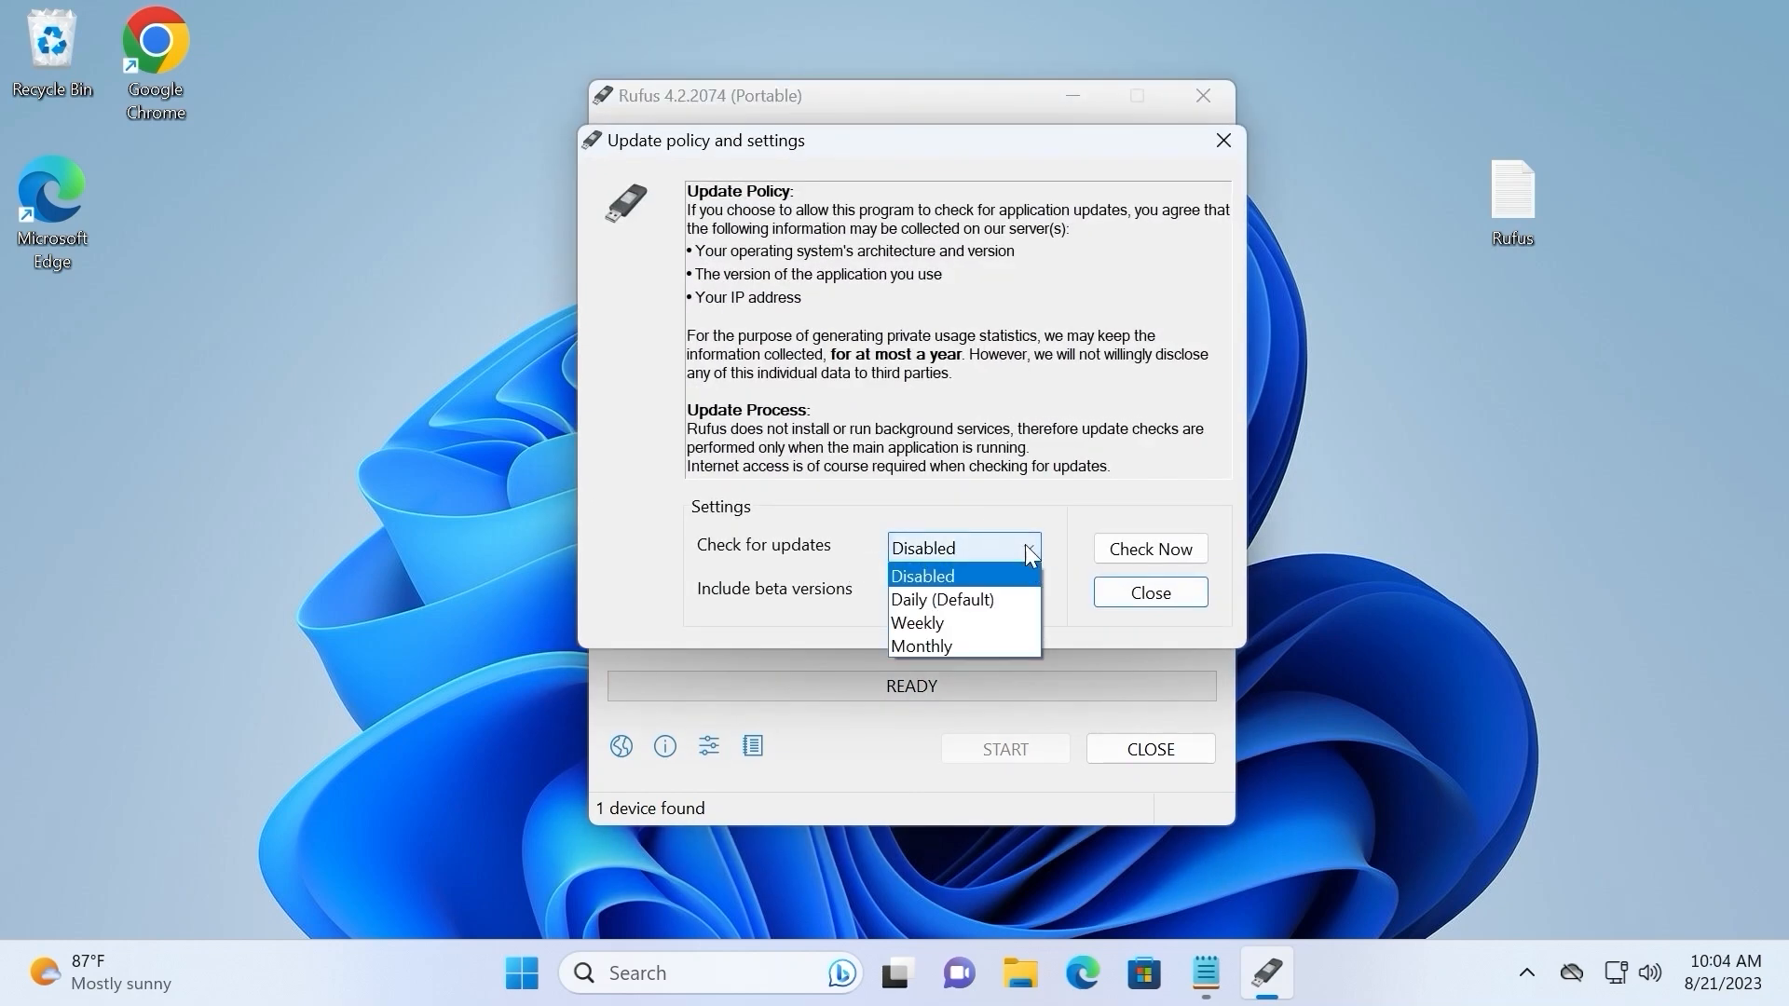
left_click(964, 601)
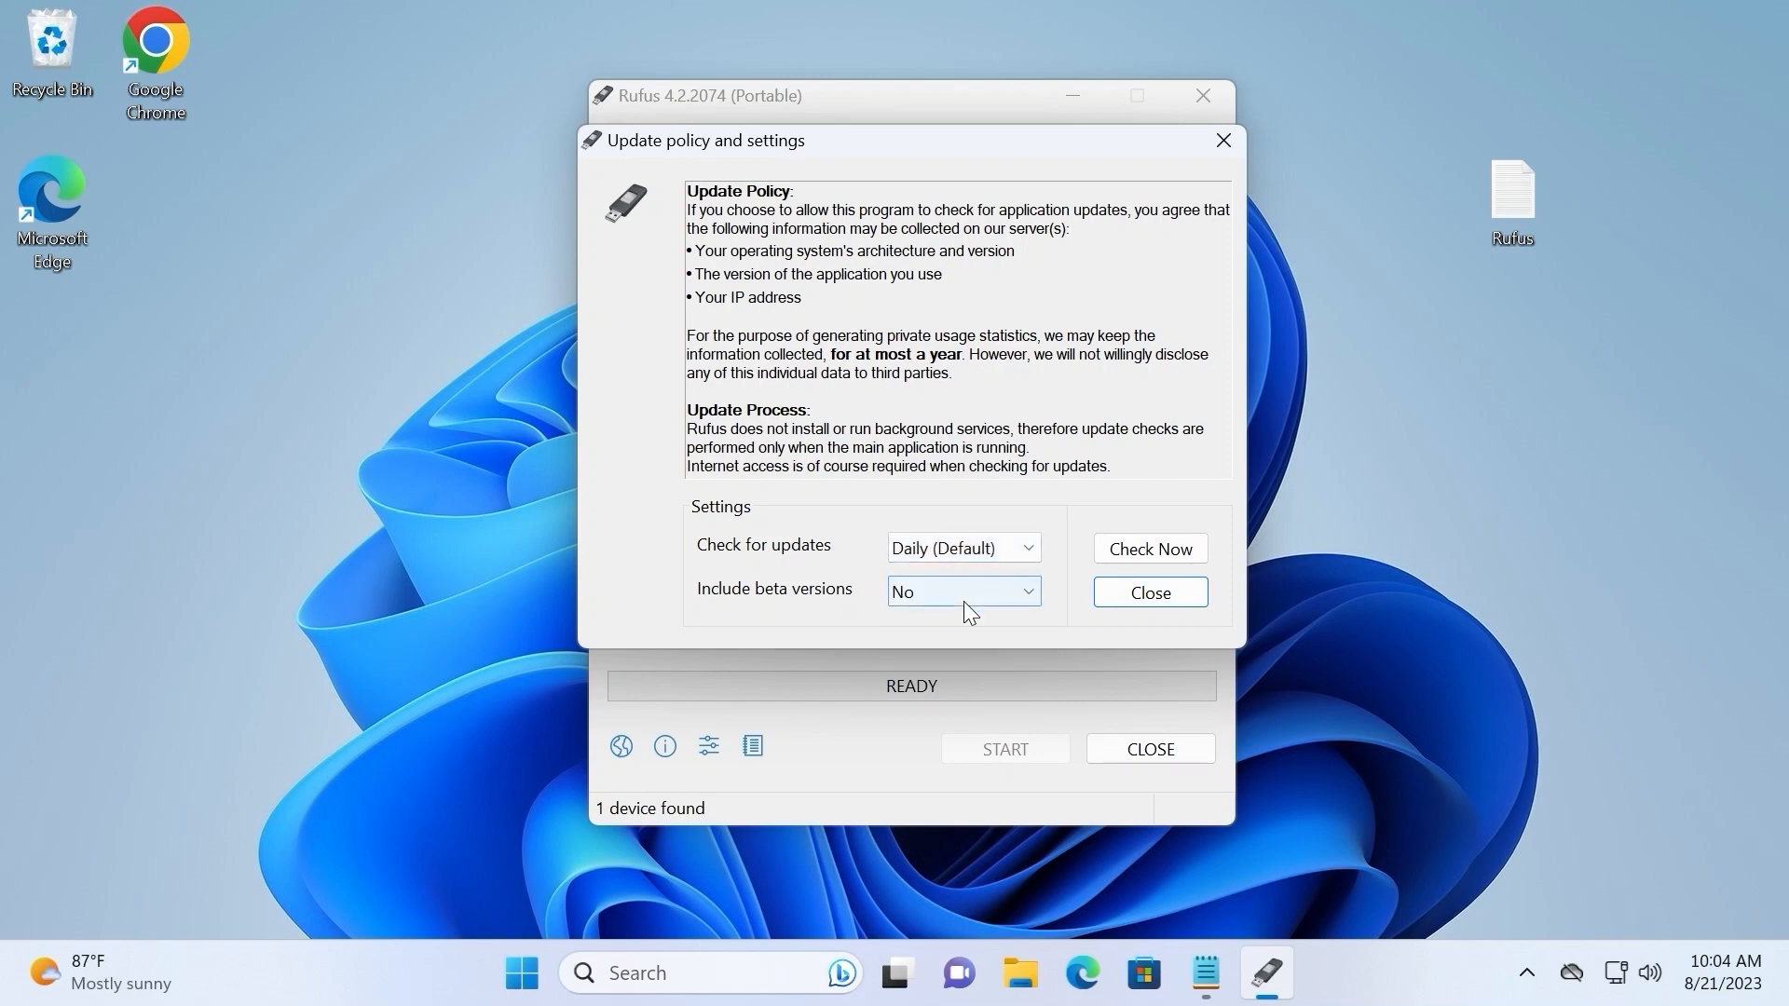
left_click(1142, 602)
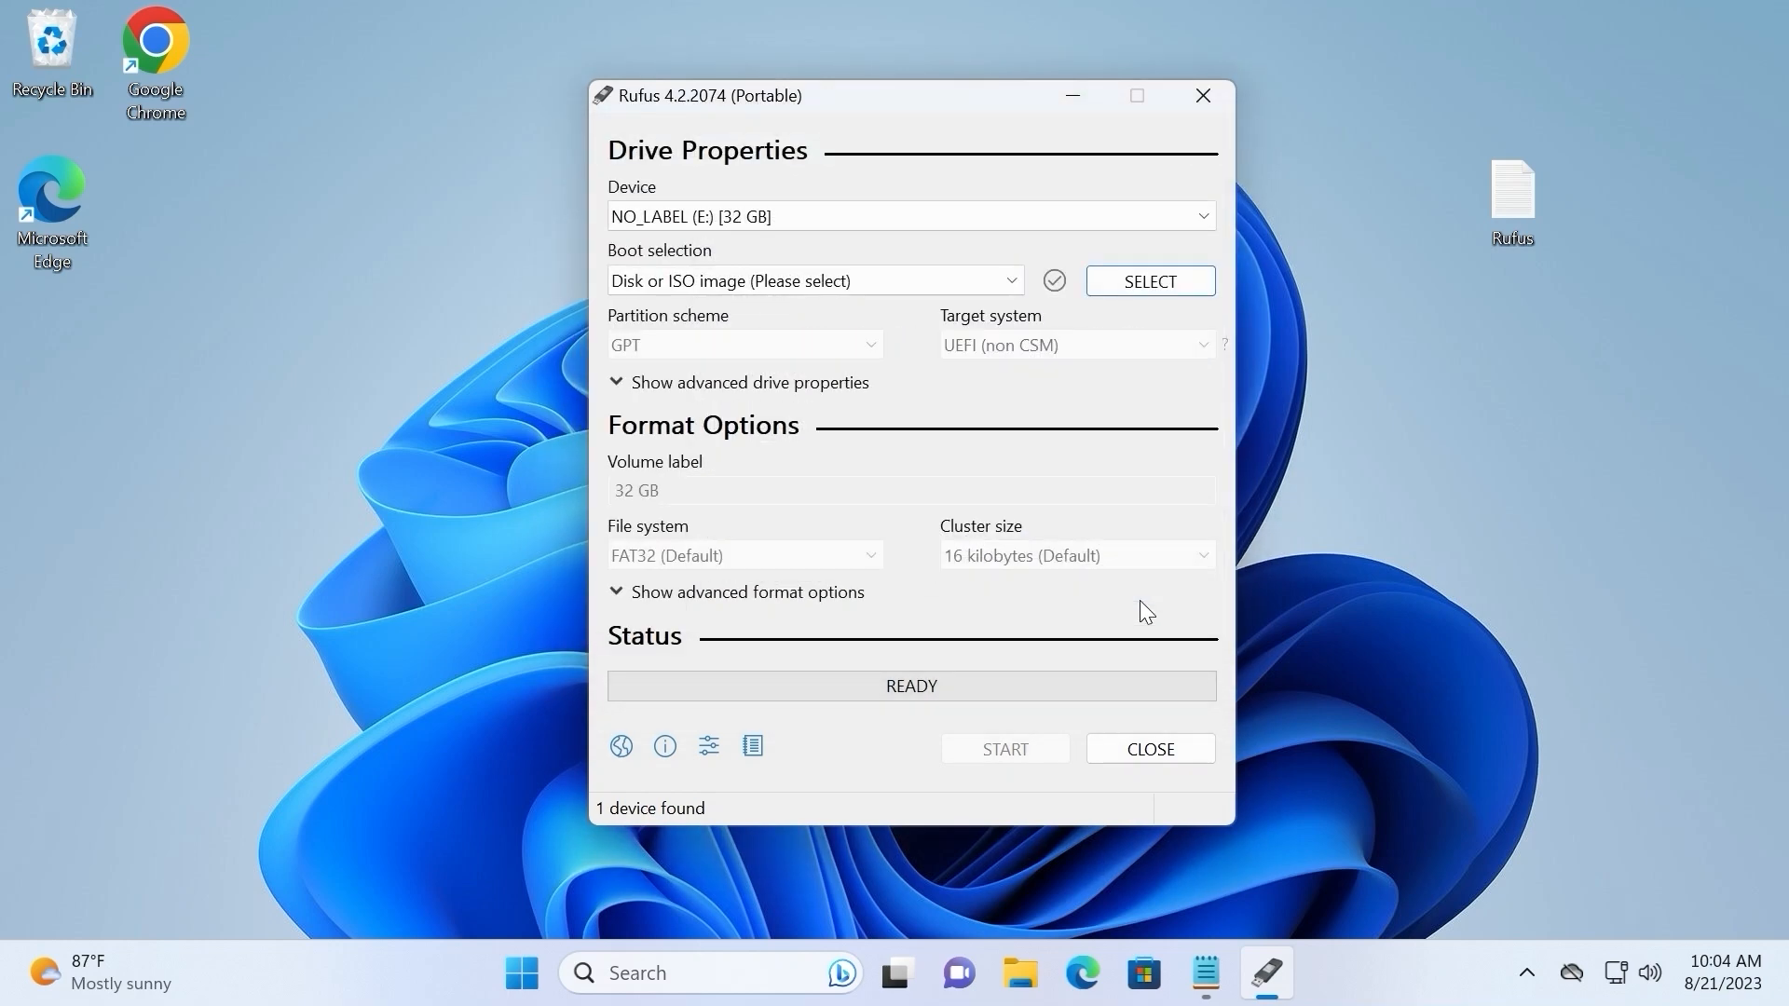
Close Rufus and relaunch rufus-4.2p from the Downloads folder.
left_click(1204, 98)
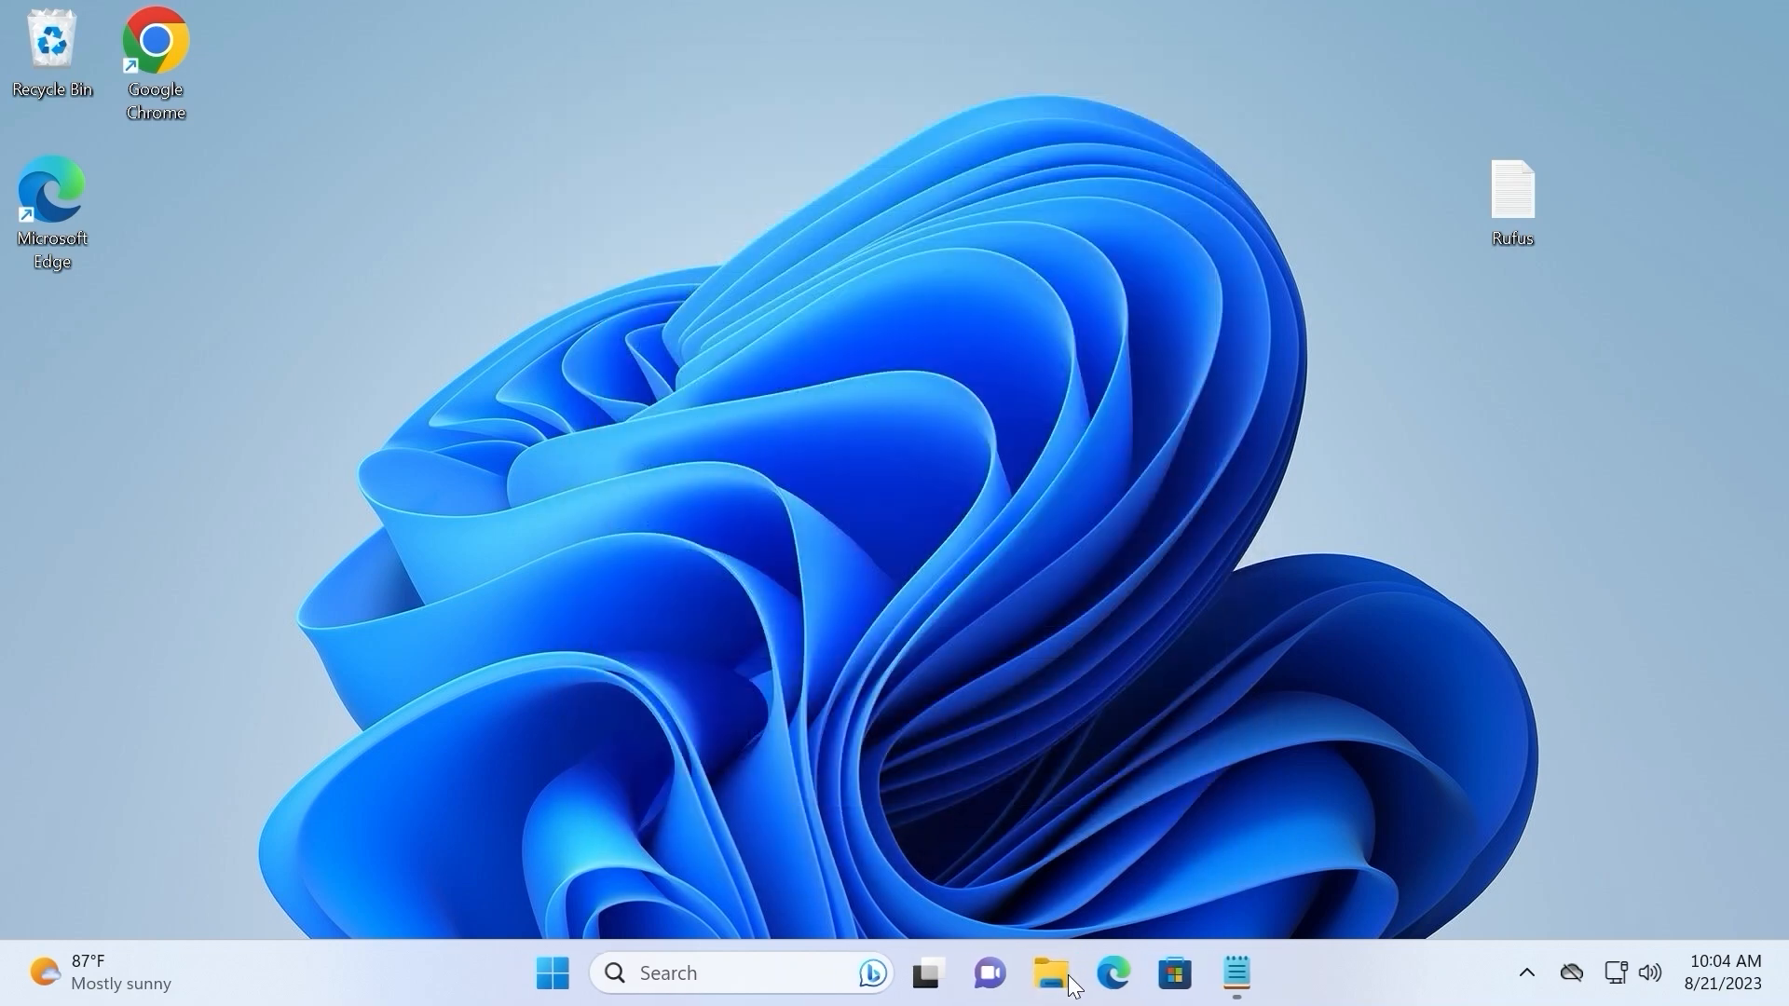
left_click(1068, 974)
left_click(348, 461)
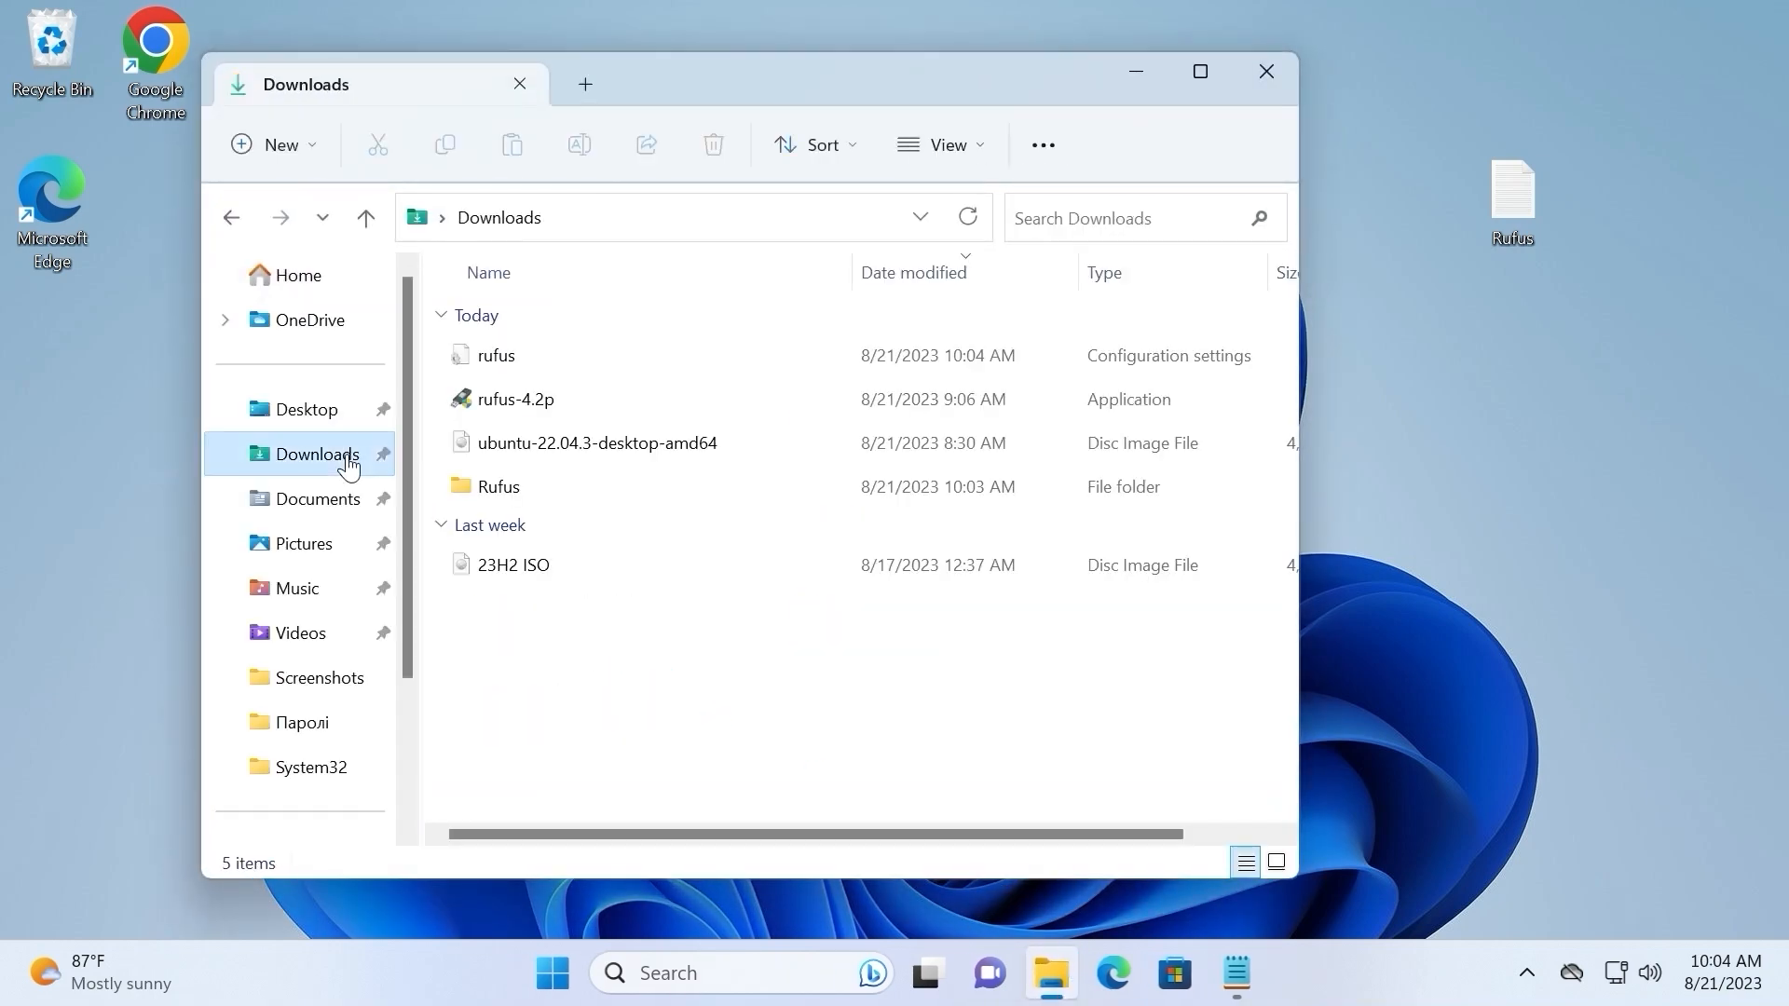
double_click(527, 398)
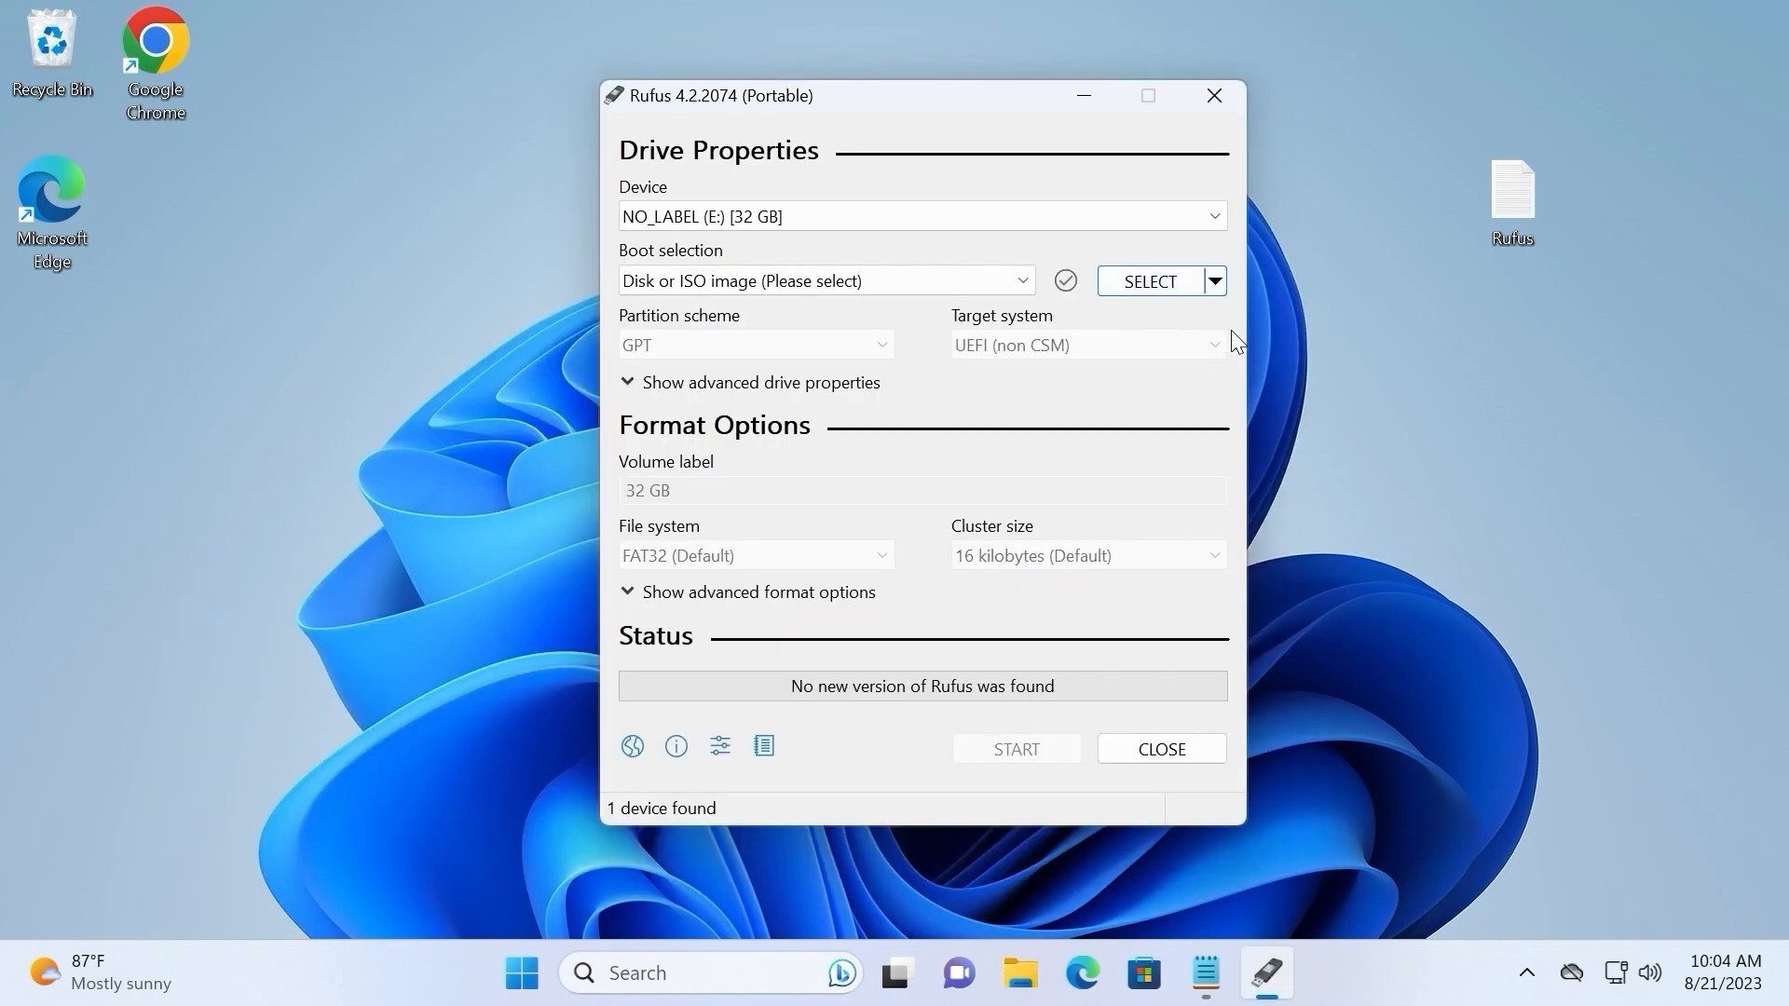
Switch the boot image source from SELECT to DOWNLOAD and open the ISO image download dialog.
left_click(1215, 284)
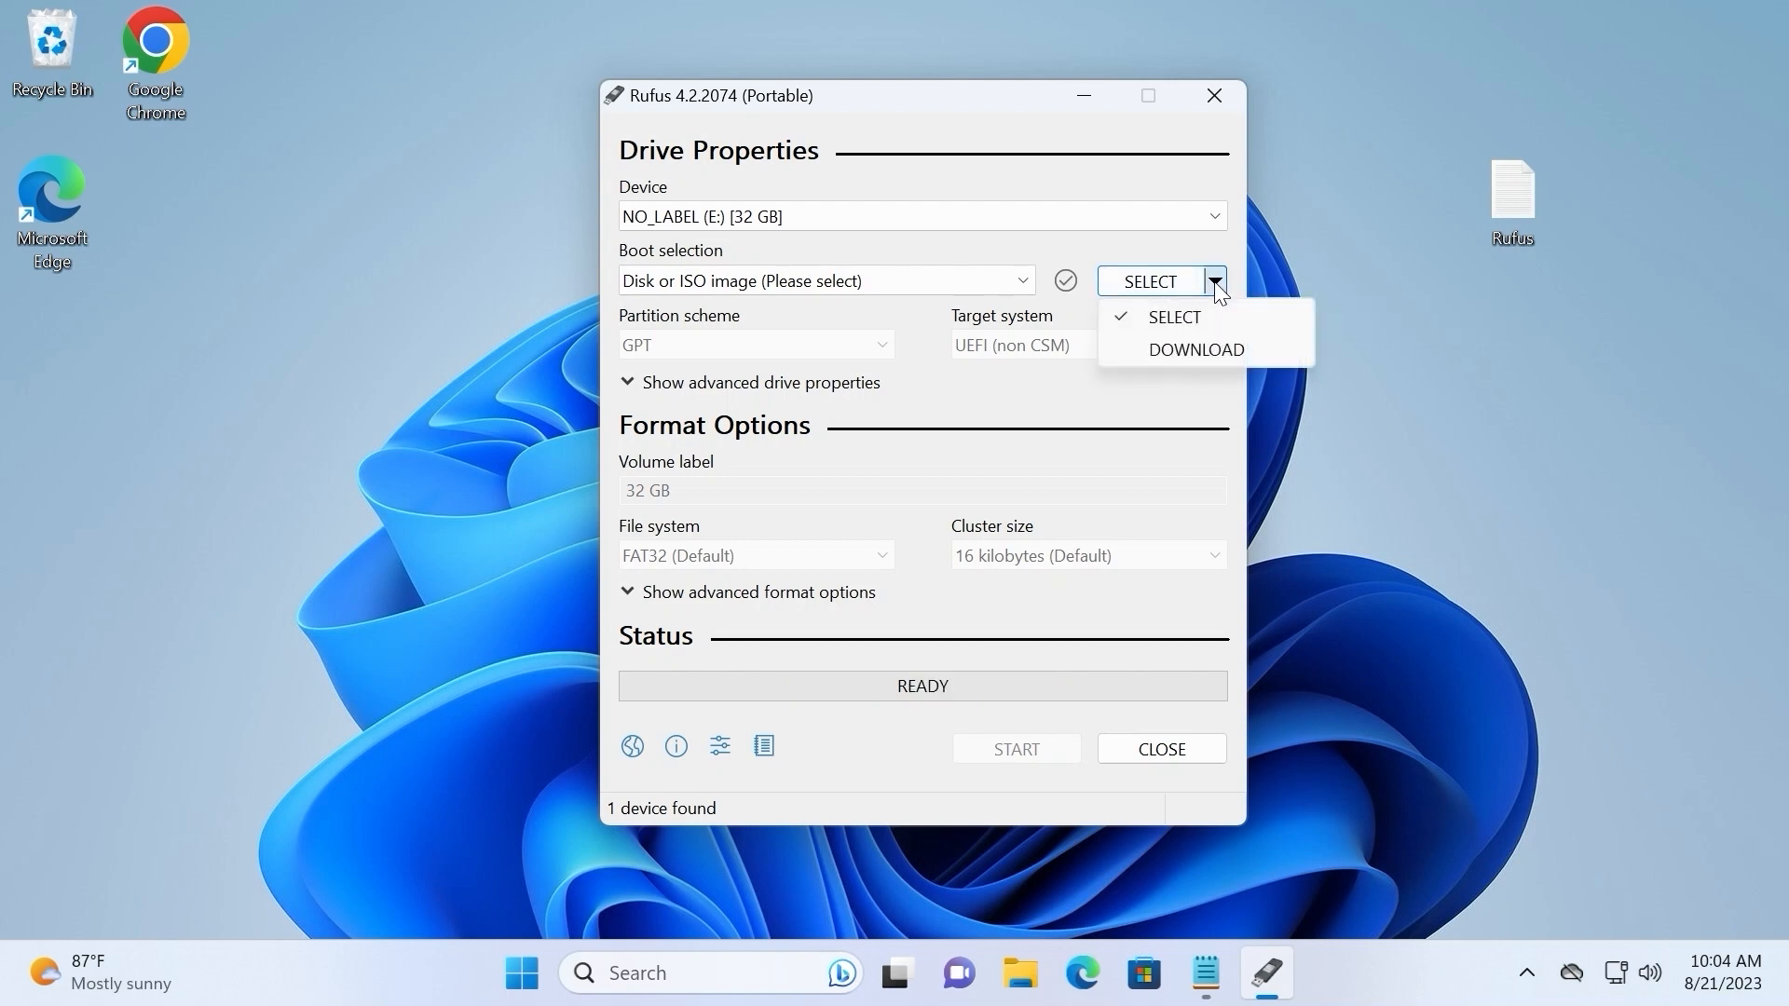
left_click(1212, 349)
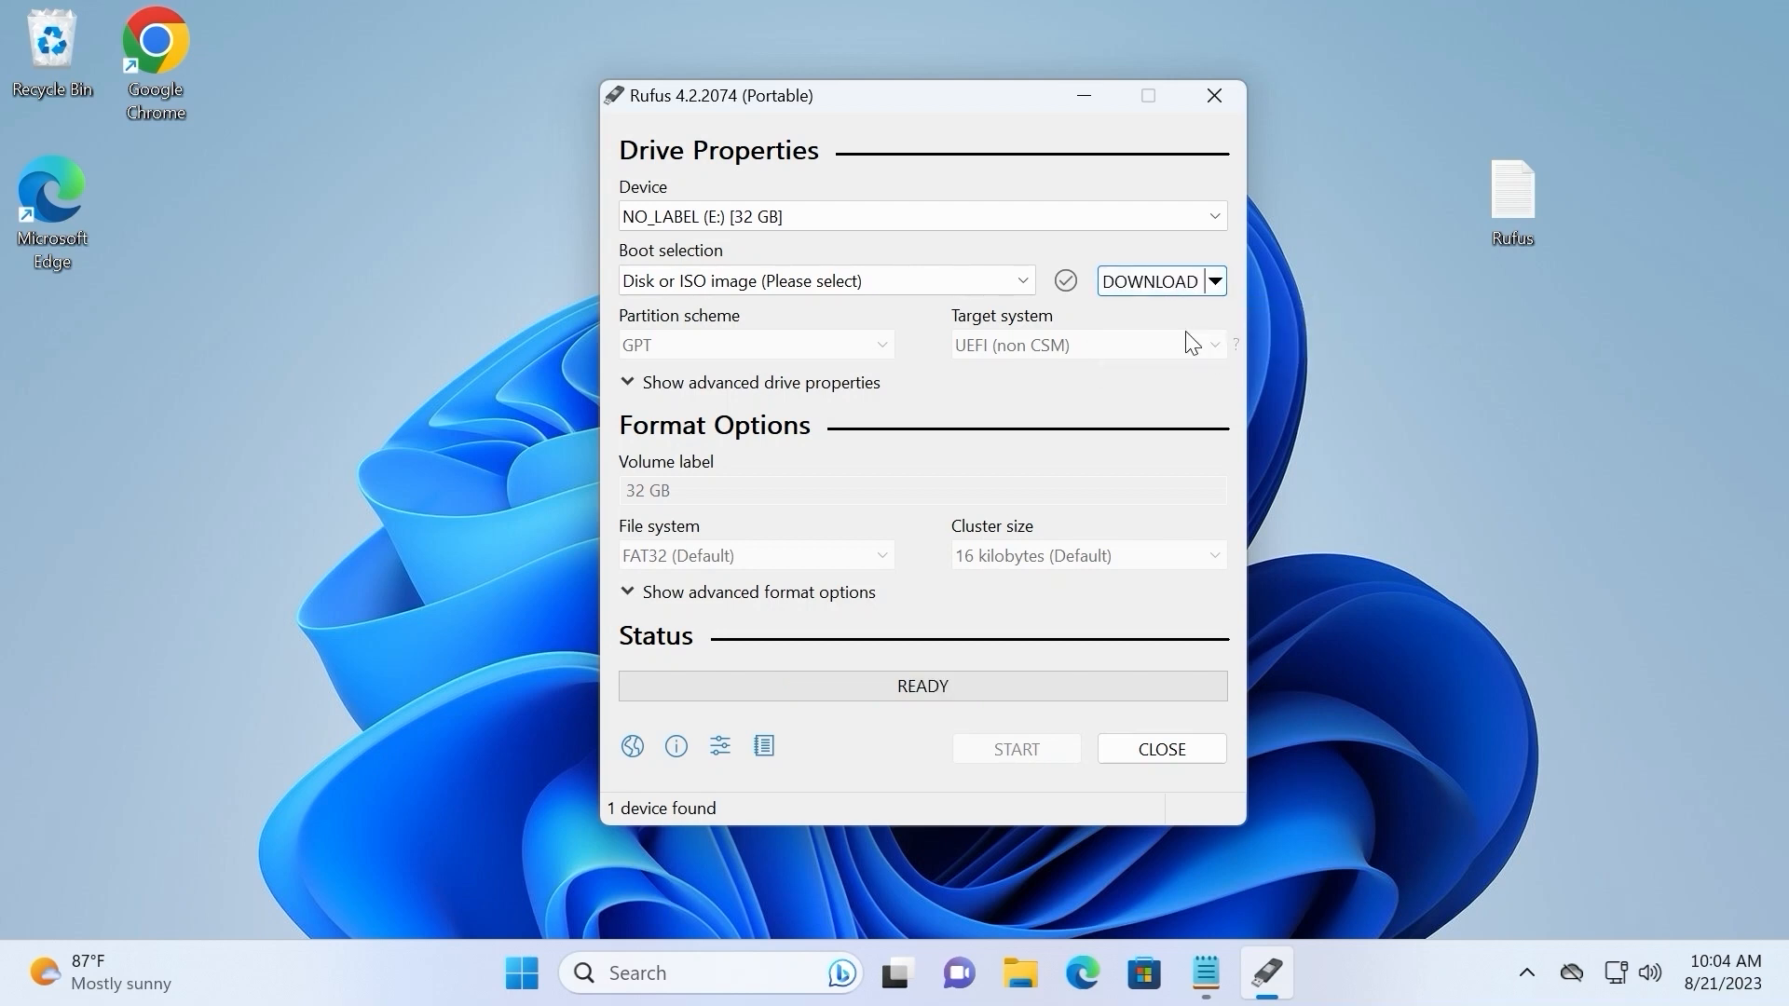
left_click(1144, 283)
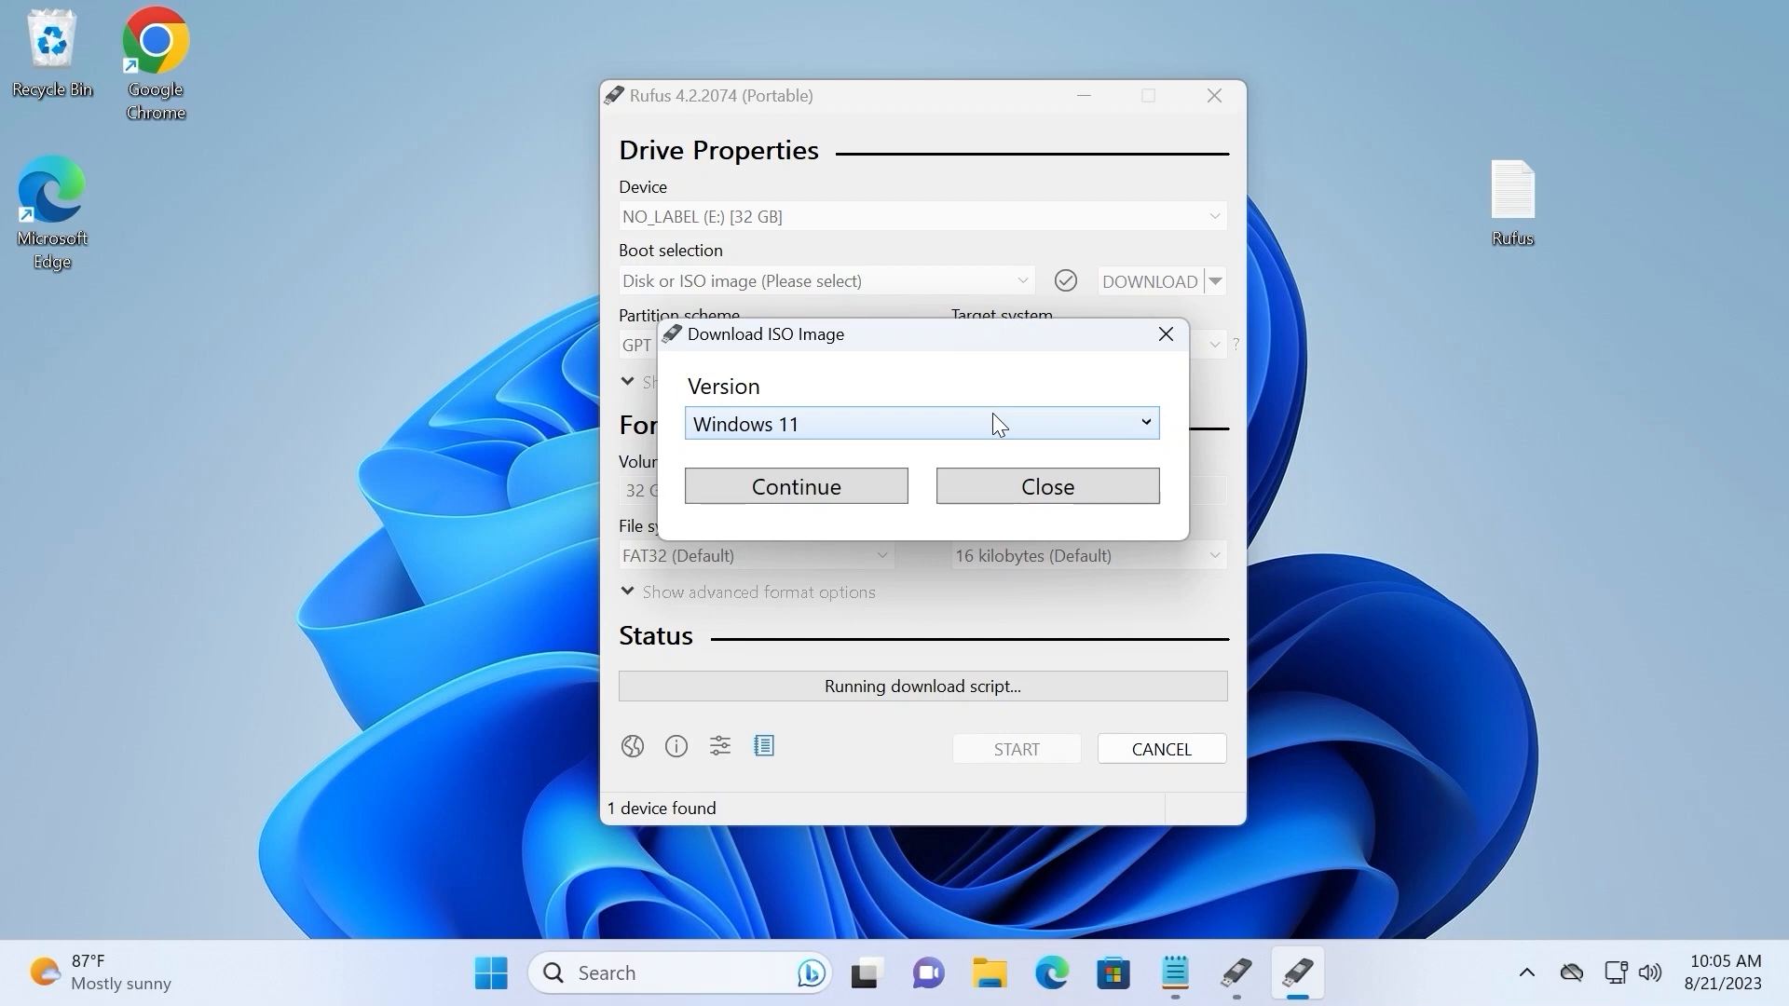
Choose Windows 10, release 22H2 v1 (Build 19045.2965 - 2023.05) and edition Windows 10 Home/Pro/Edu for the ISO download.
left_click(1050, 424)
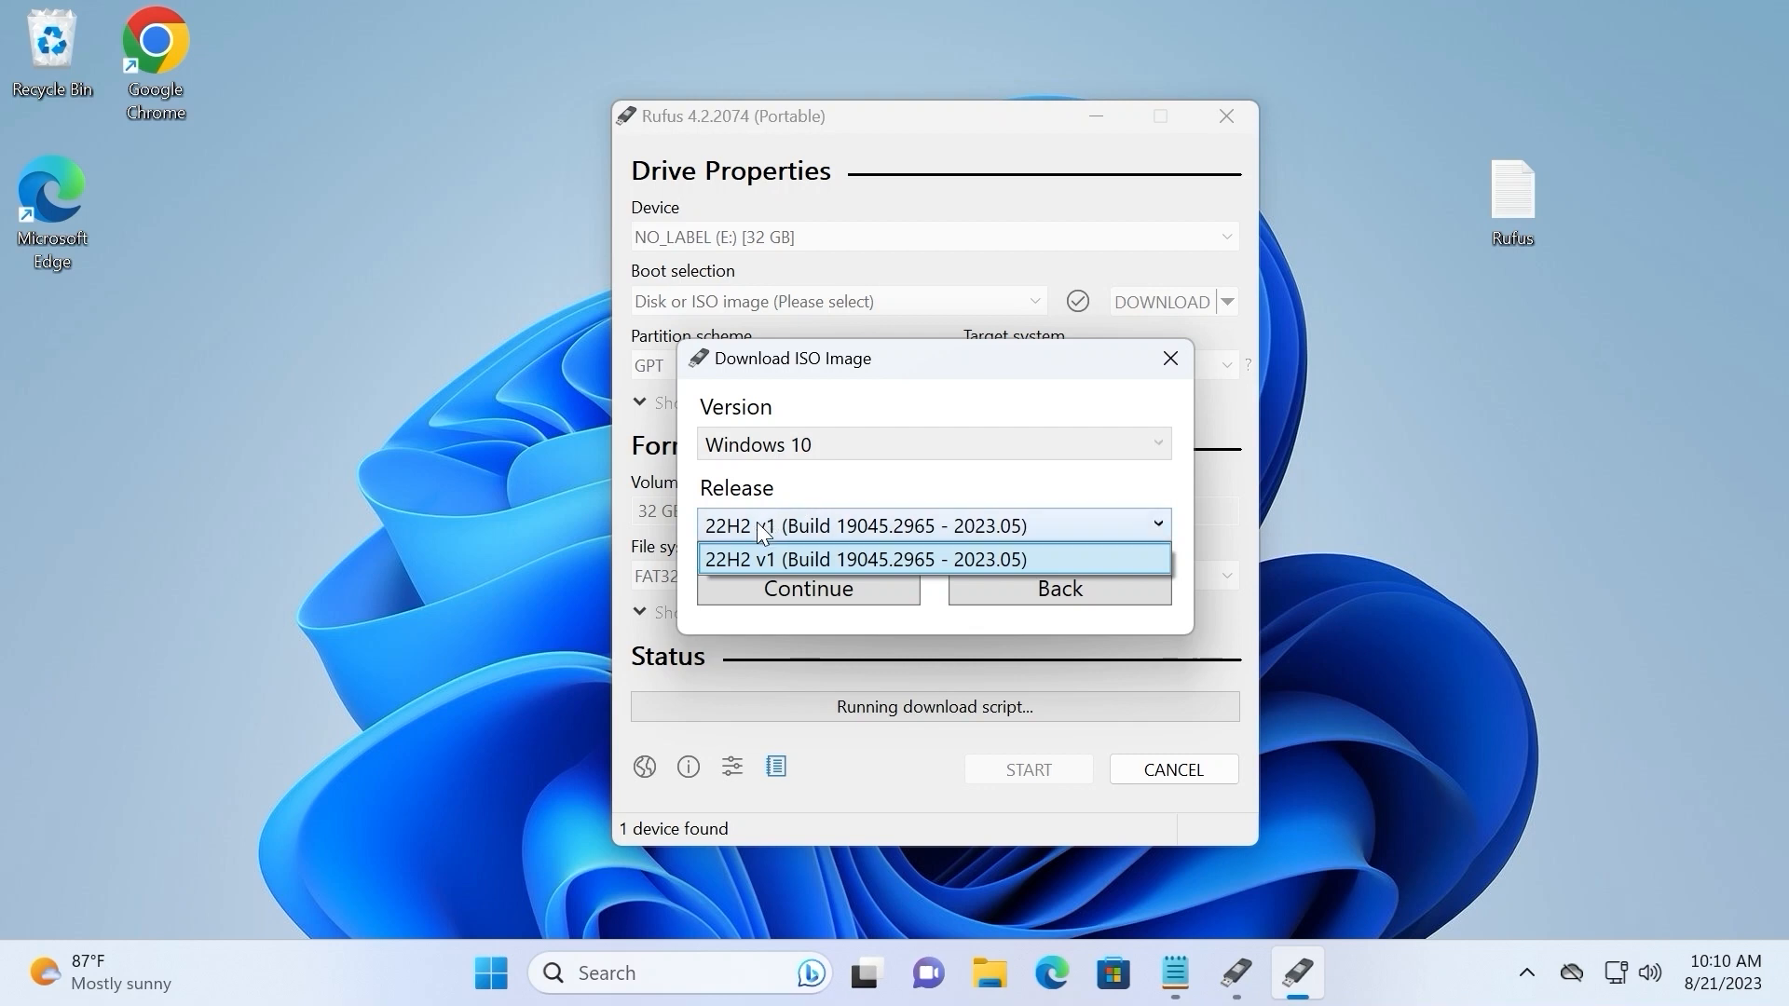
left_click(802, 559)
left_click(842, 585)
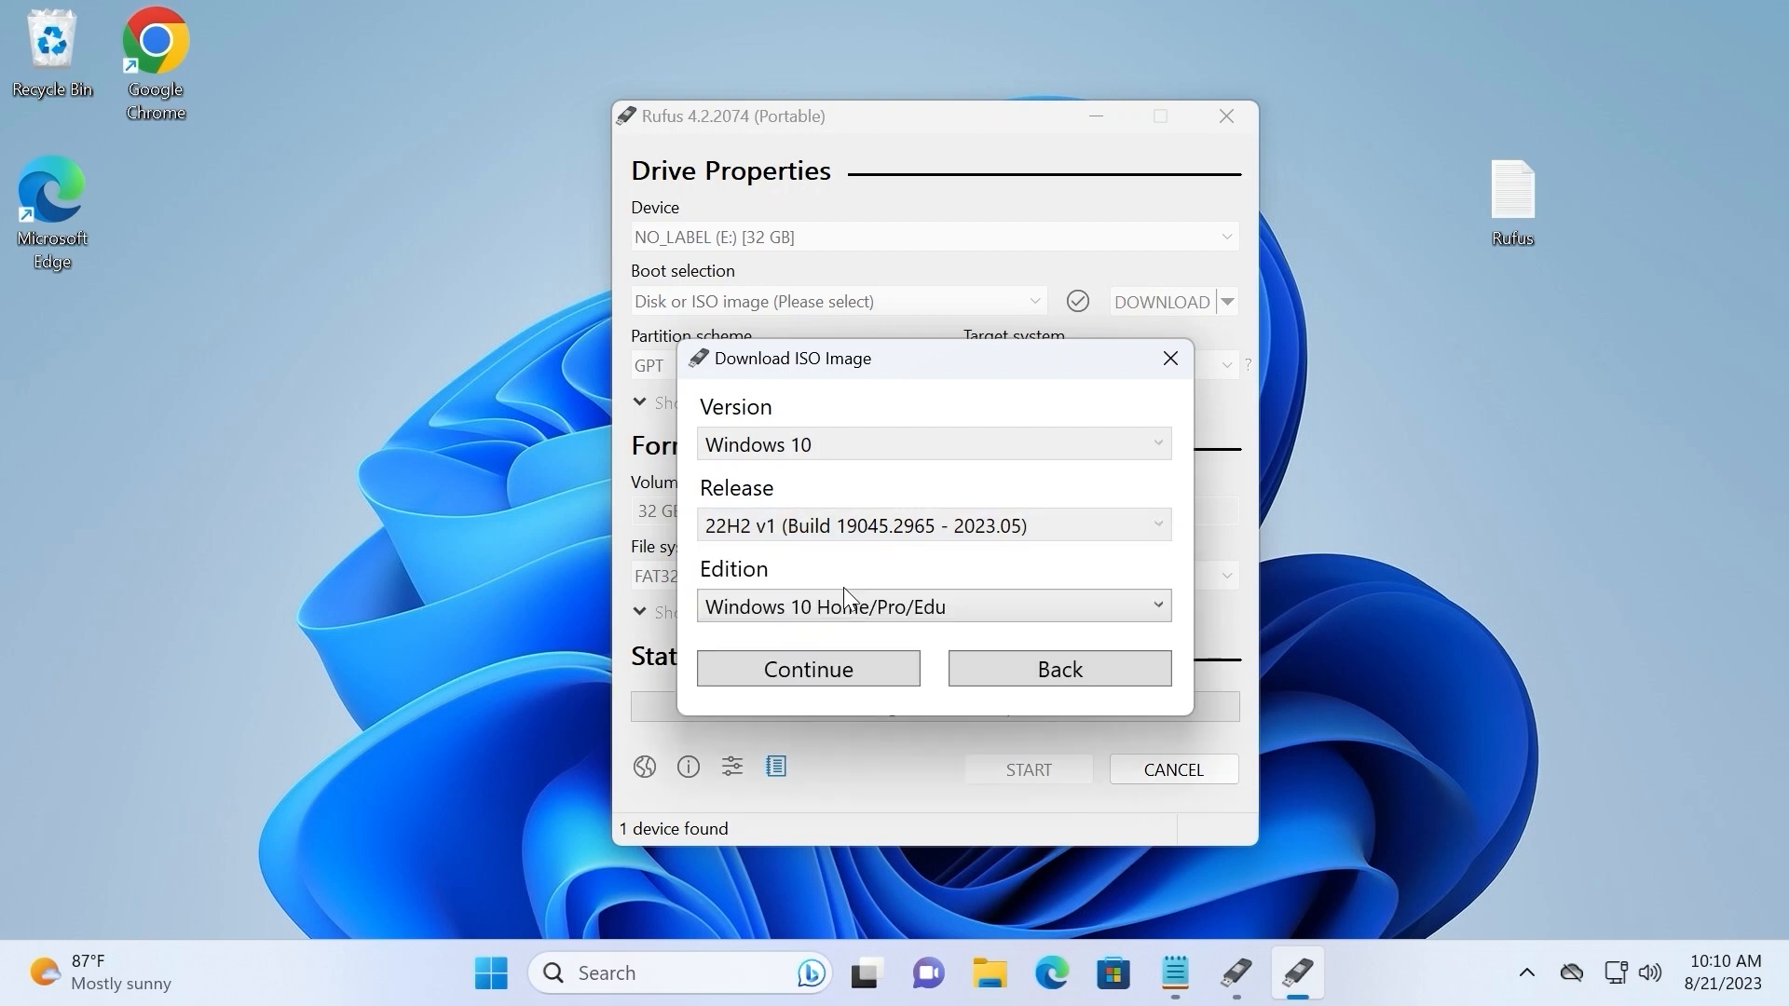
left_click(1135, 605)
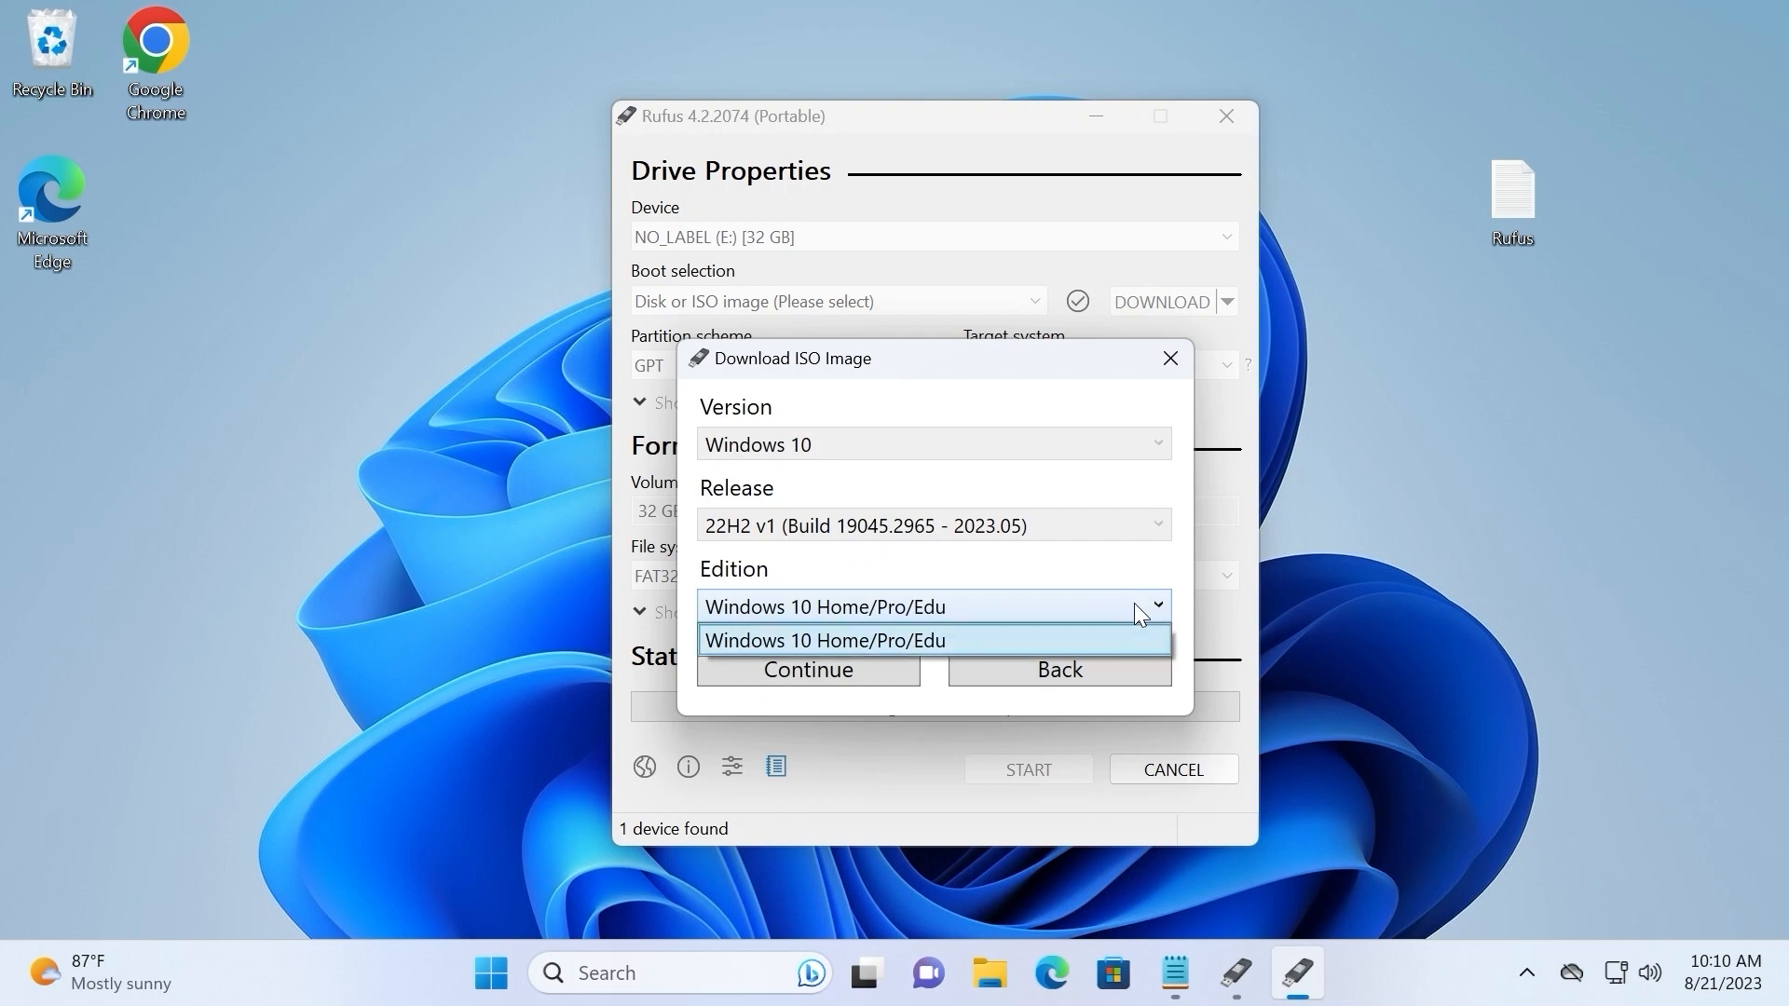
left_click(811, 642)
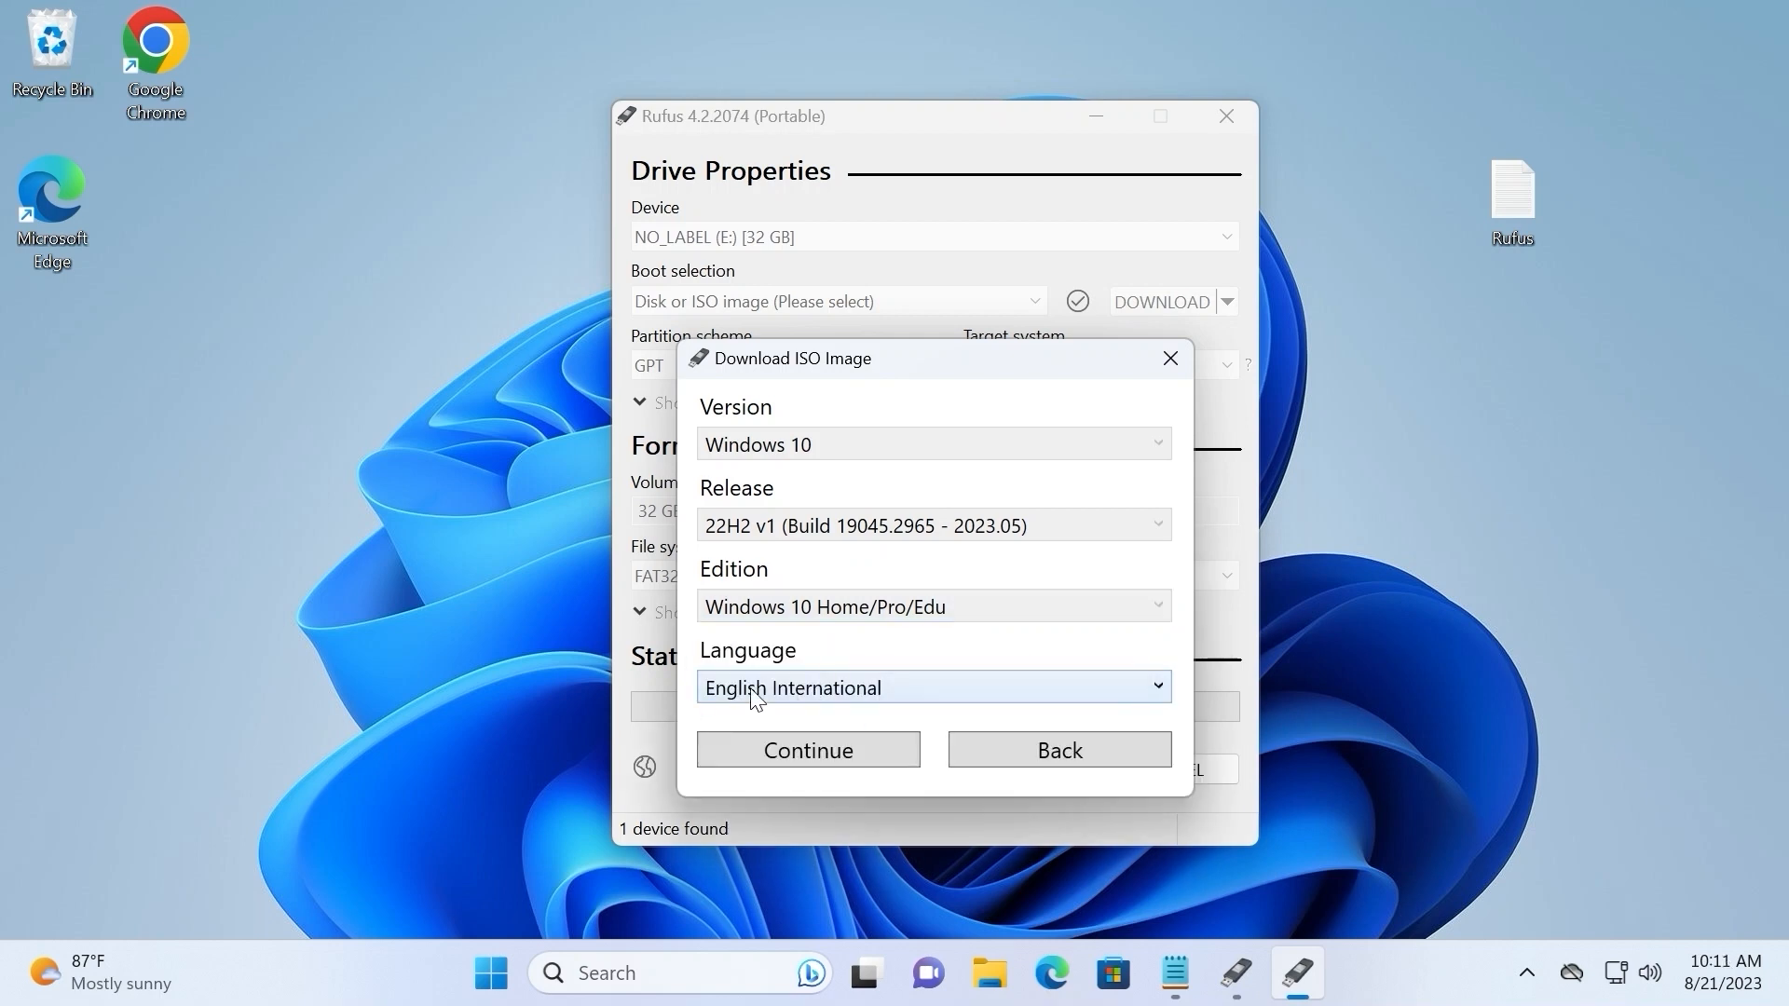
Set the ISO language to English International and the architecture to x64.
left_click(1090, 688)
left_click(1097, 685)
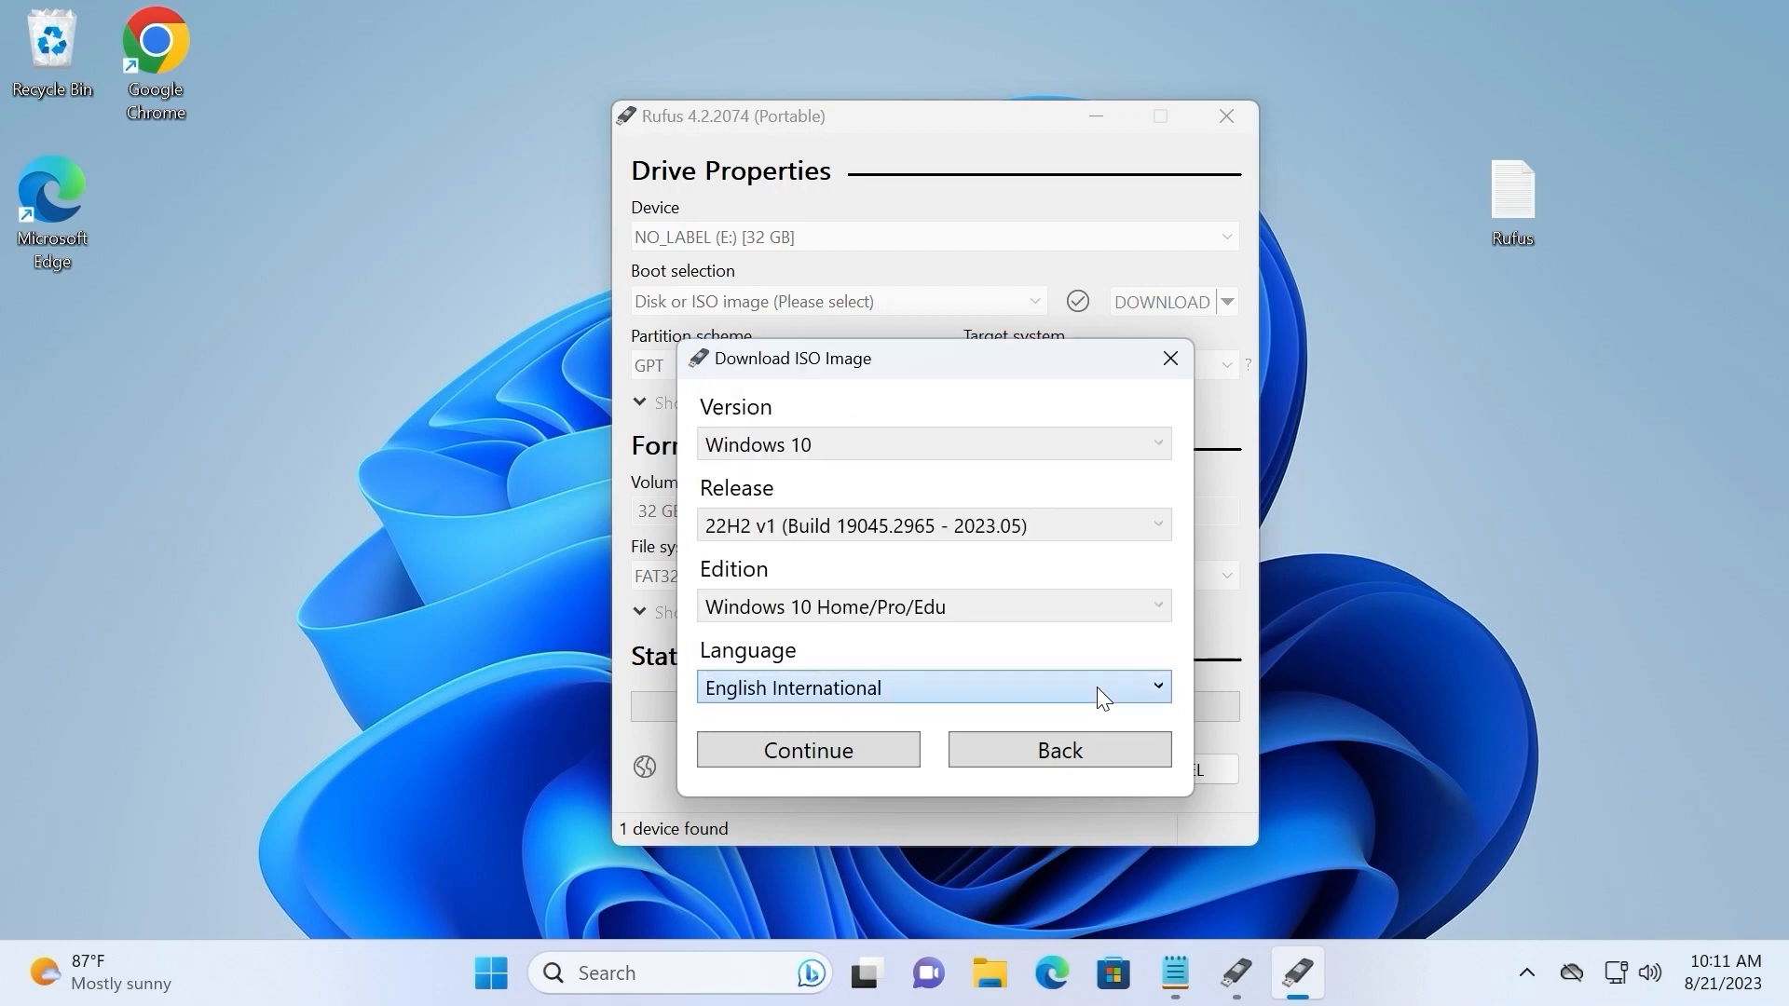
left_click(807, 751)
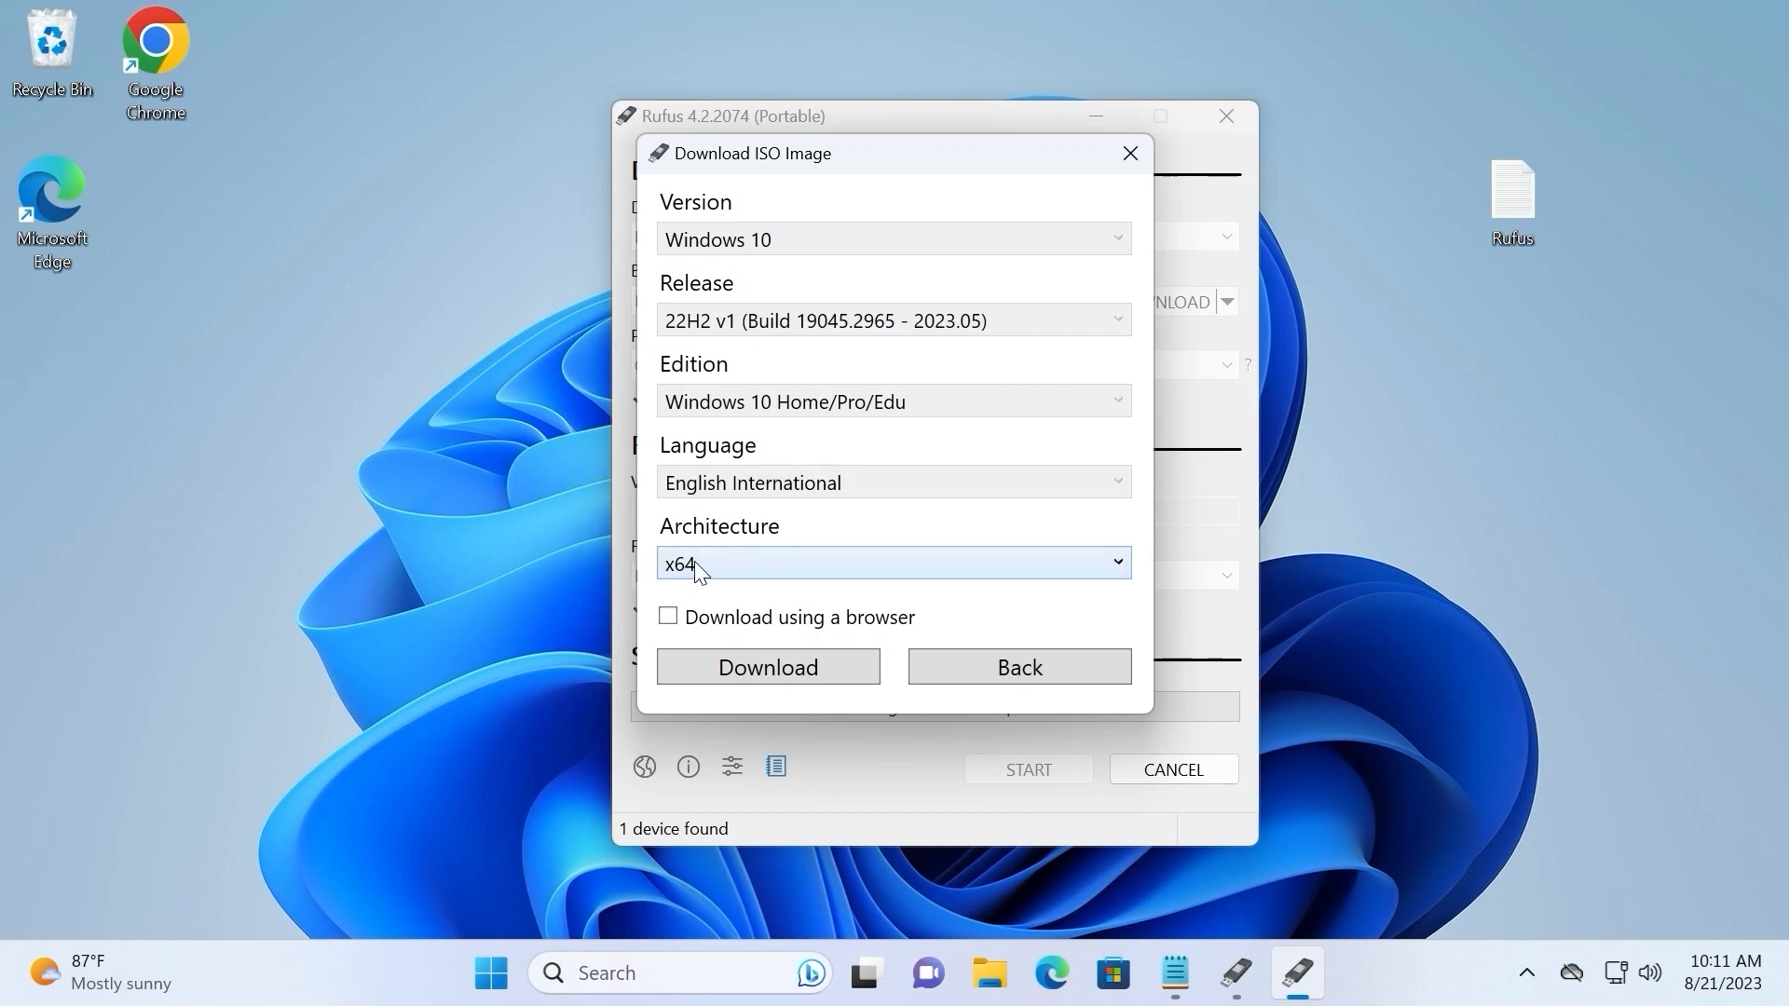
left_click(695, 561)
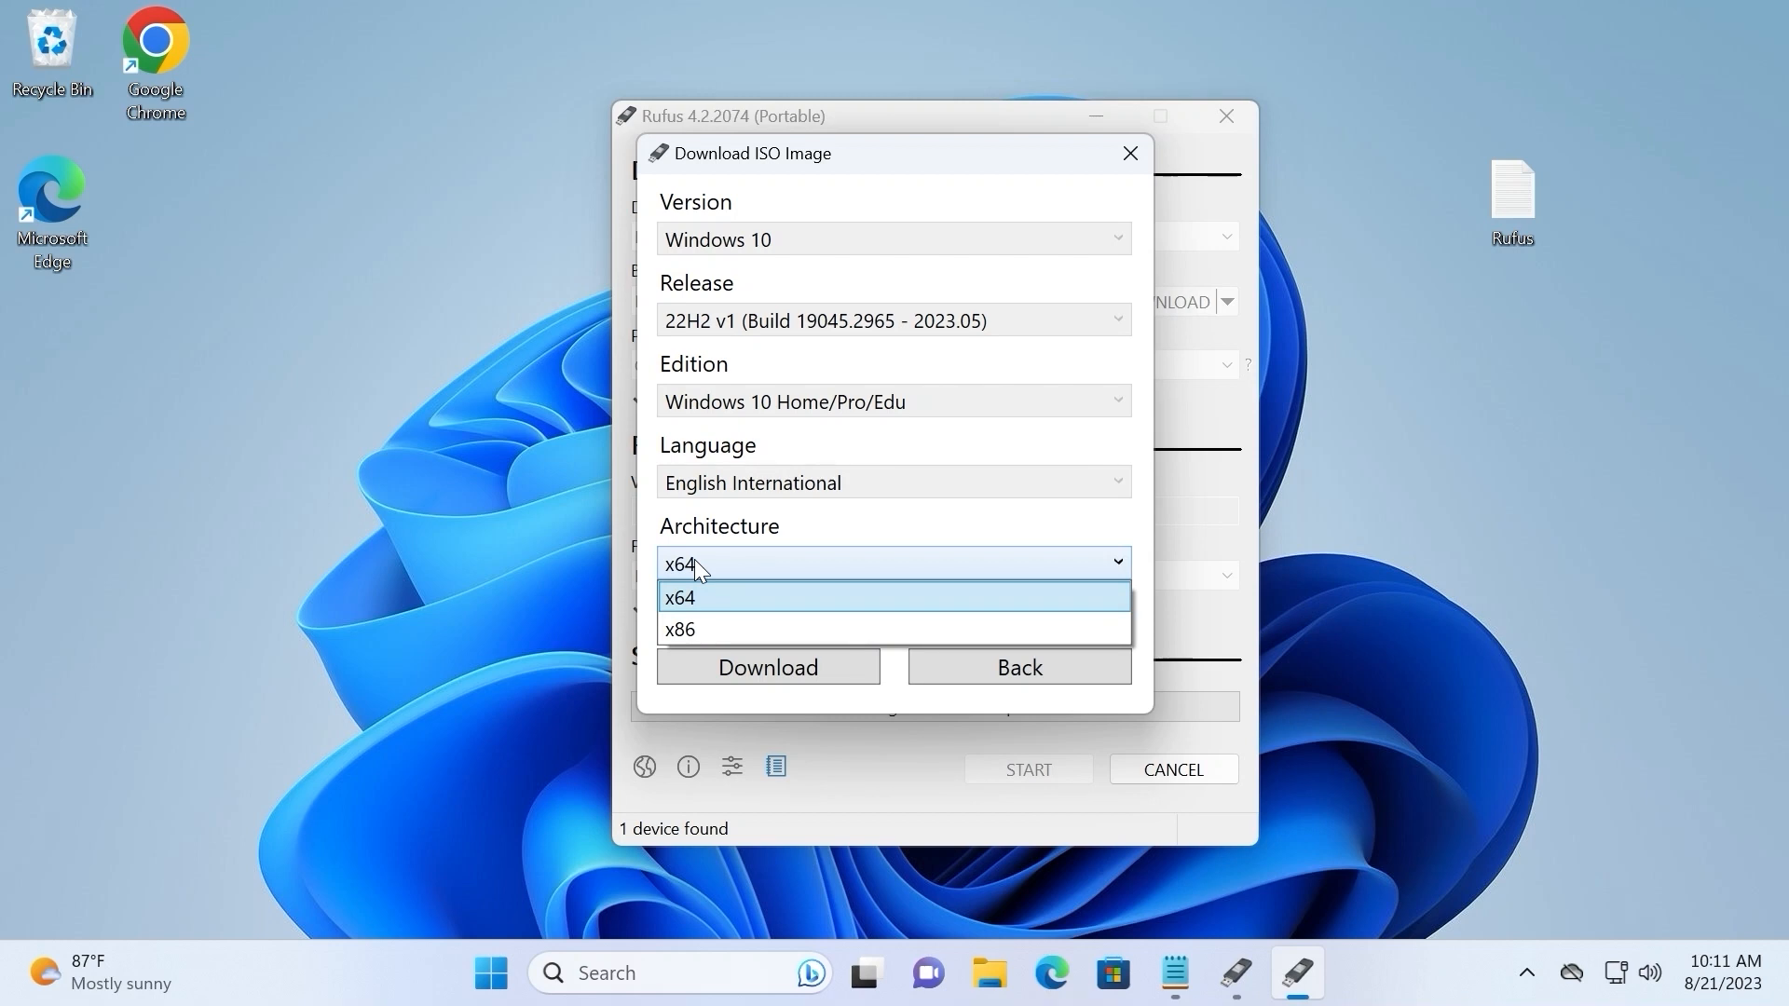
left_click(682, 630)
left_click(713, 566)
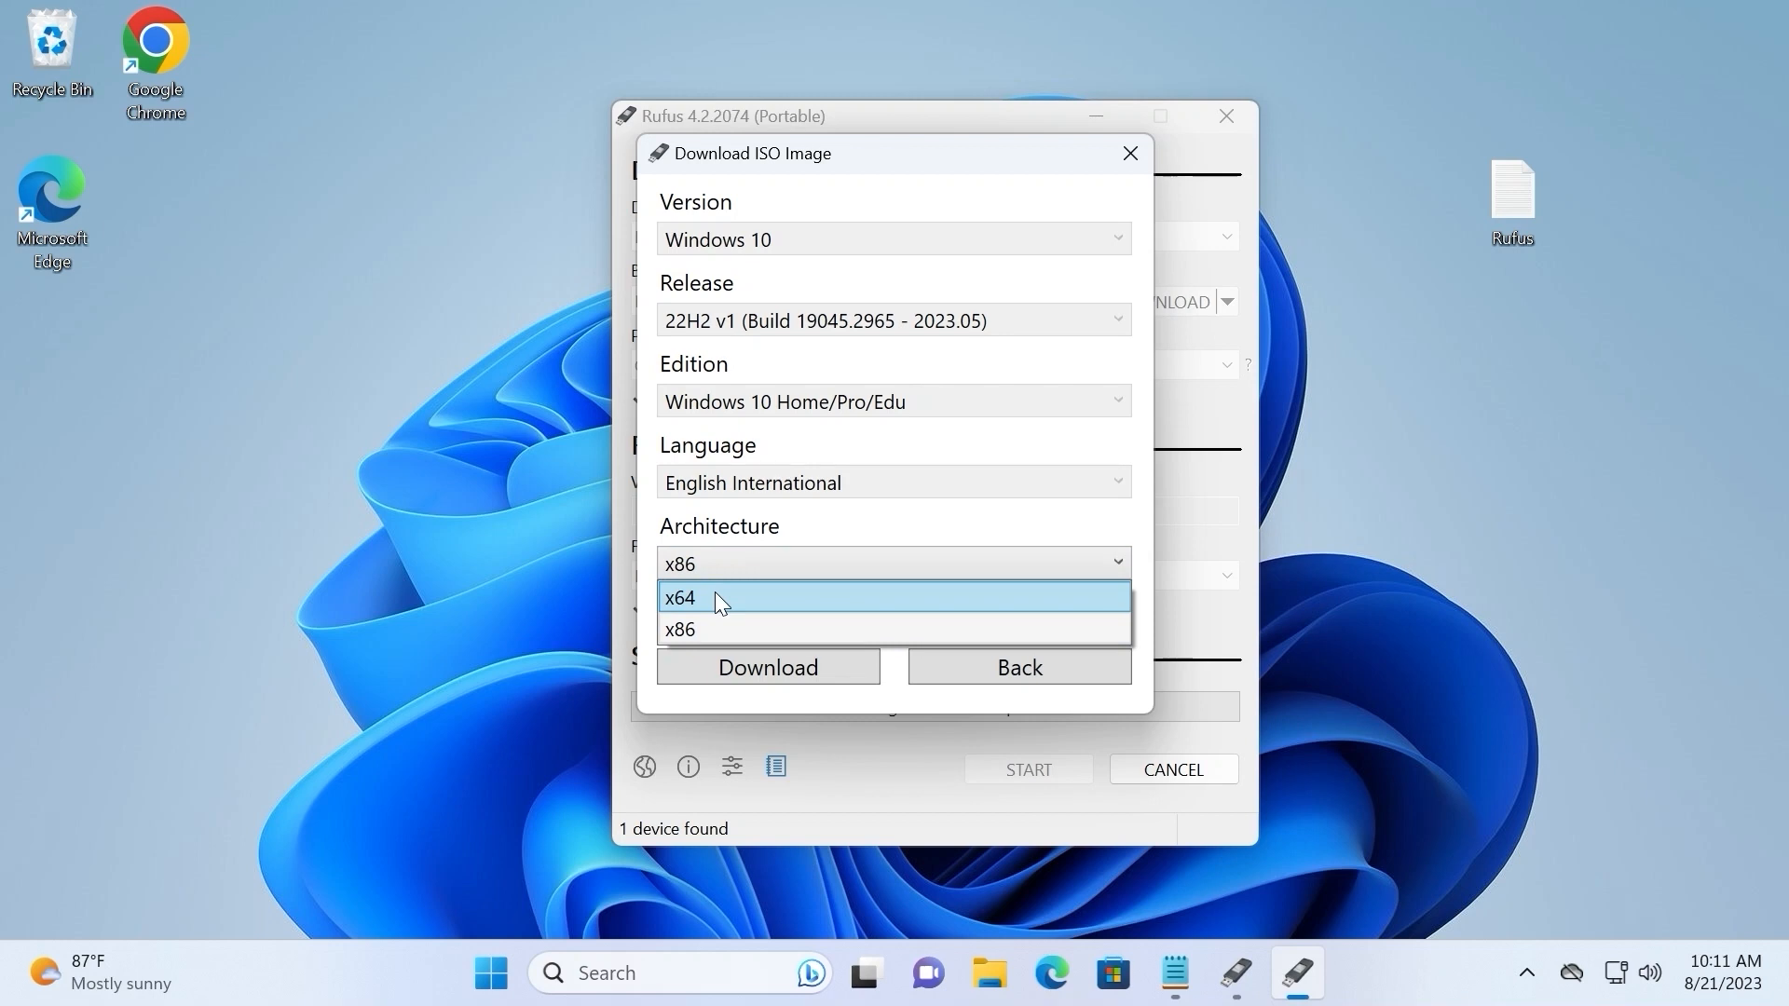
left_click(719, 603)
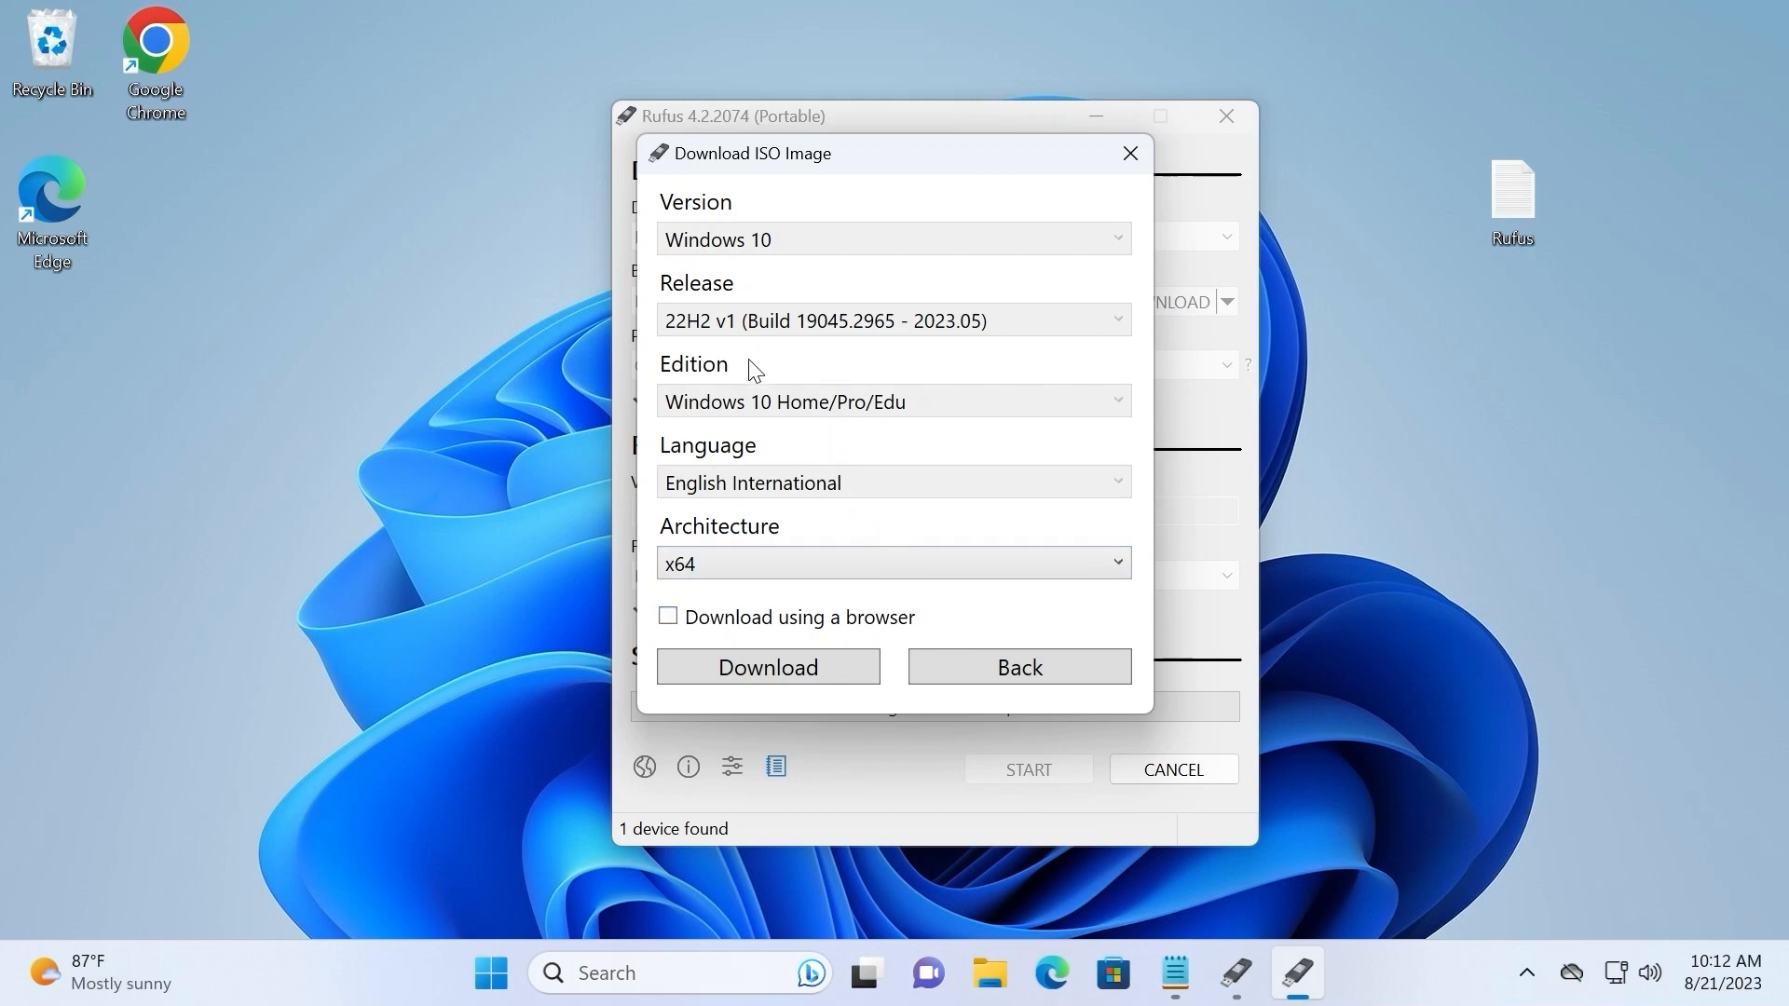
Download the ISO without using a browser, saving it to the Desktop as Win10_22H2_EnglishInternational_x64v1.
left_click(670, 620)
left_click(670, 619)
left_click(764, 683)
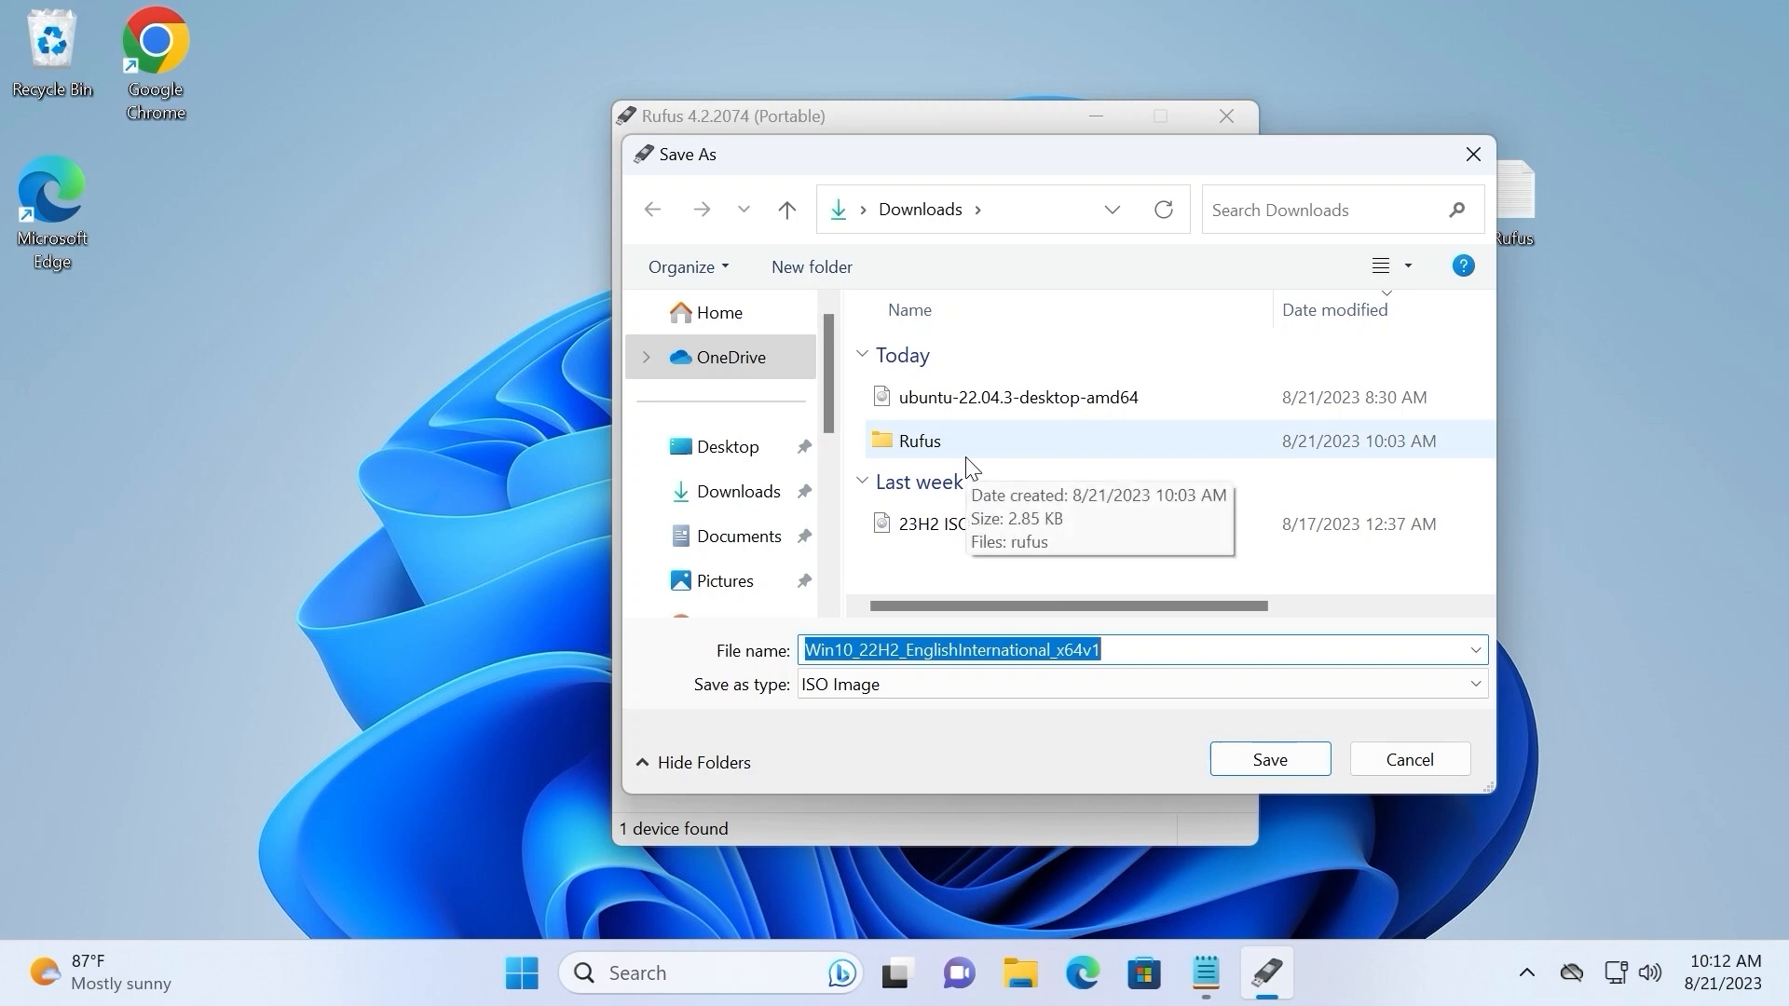
left_click(708, 447)
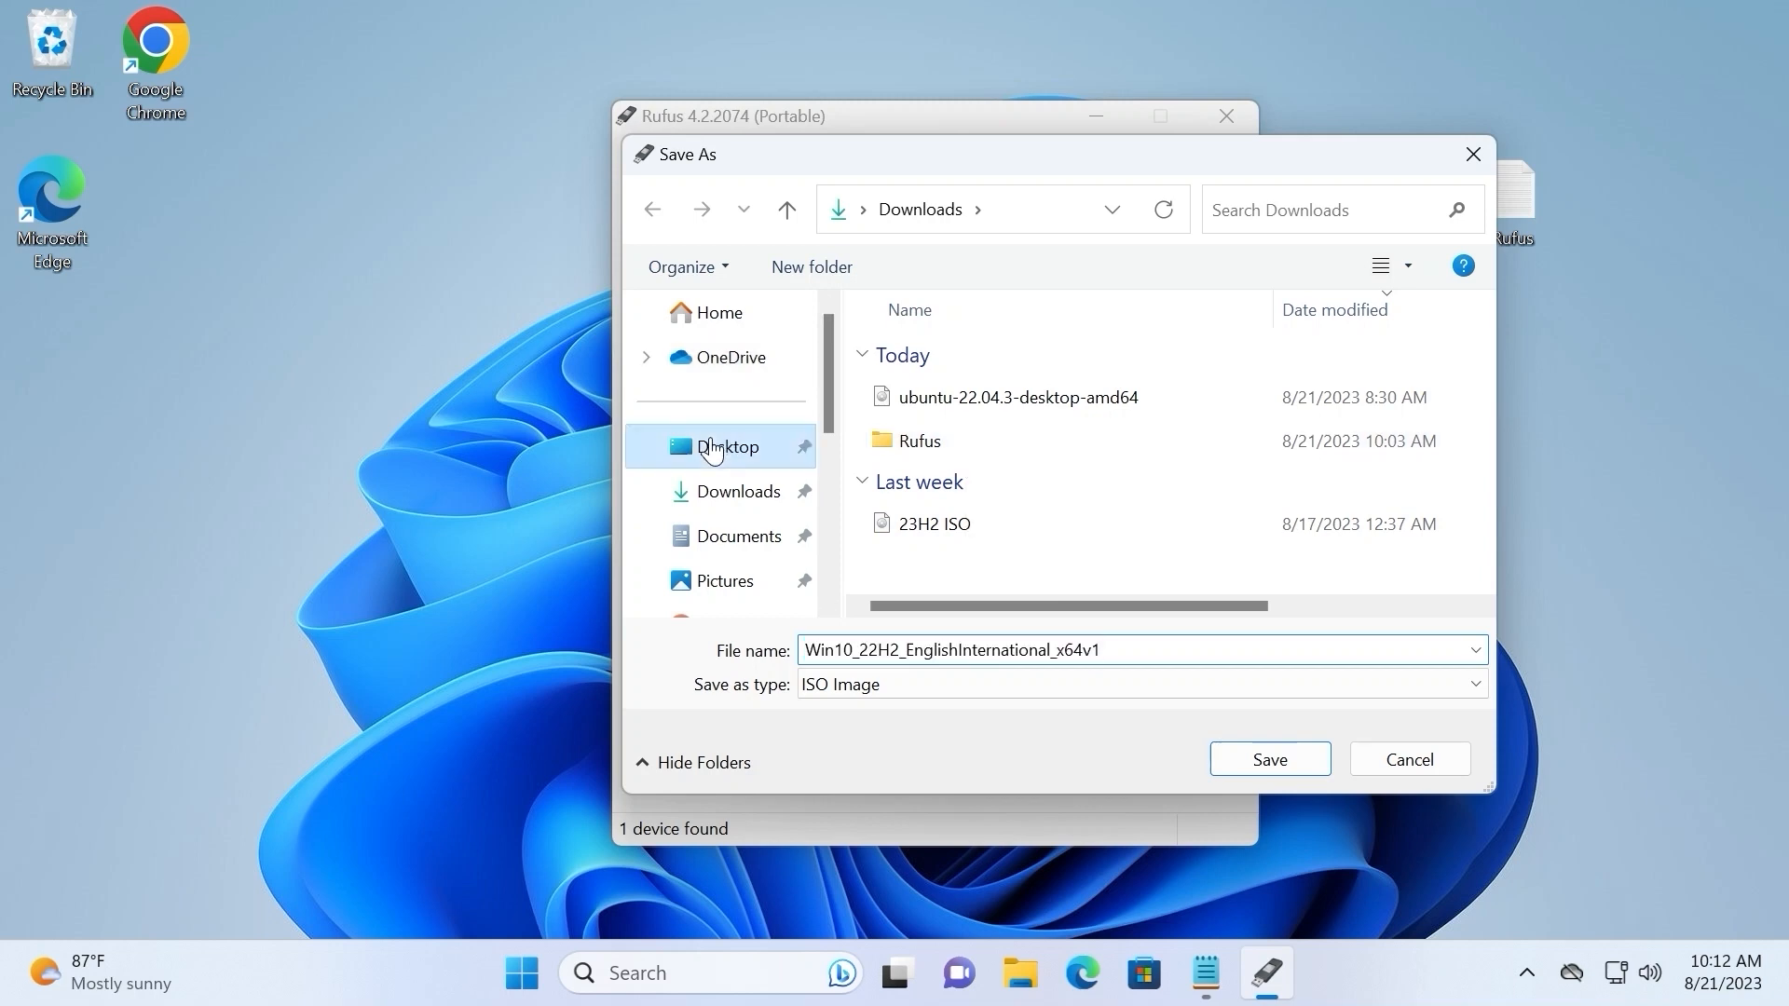
left_click(1269, 759)
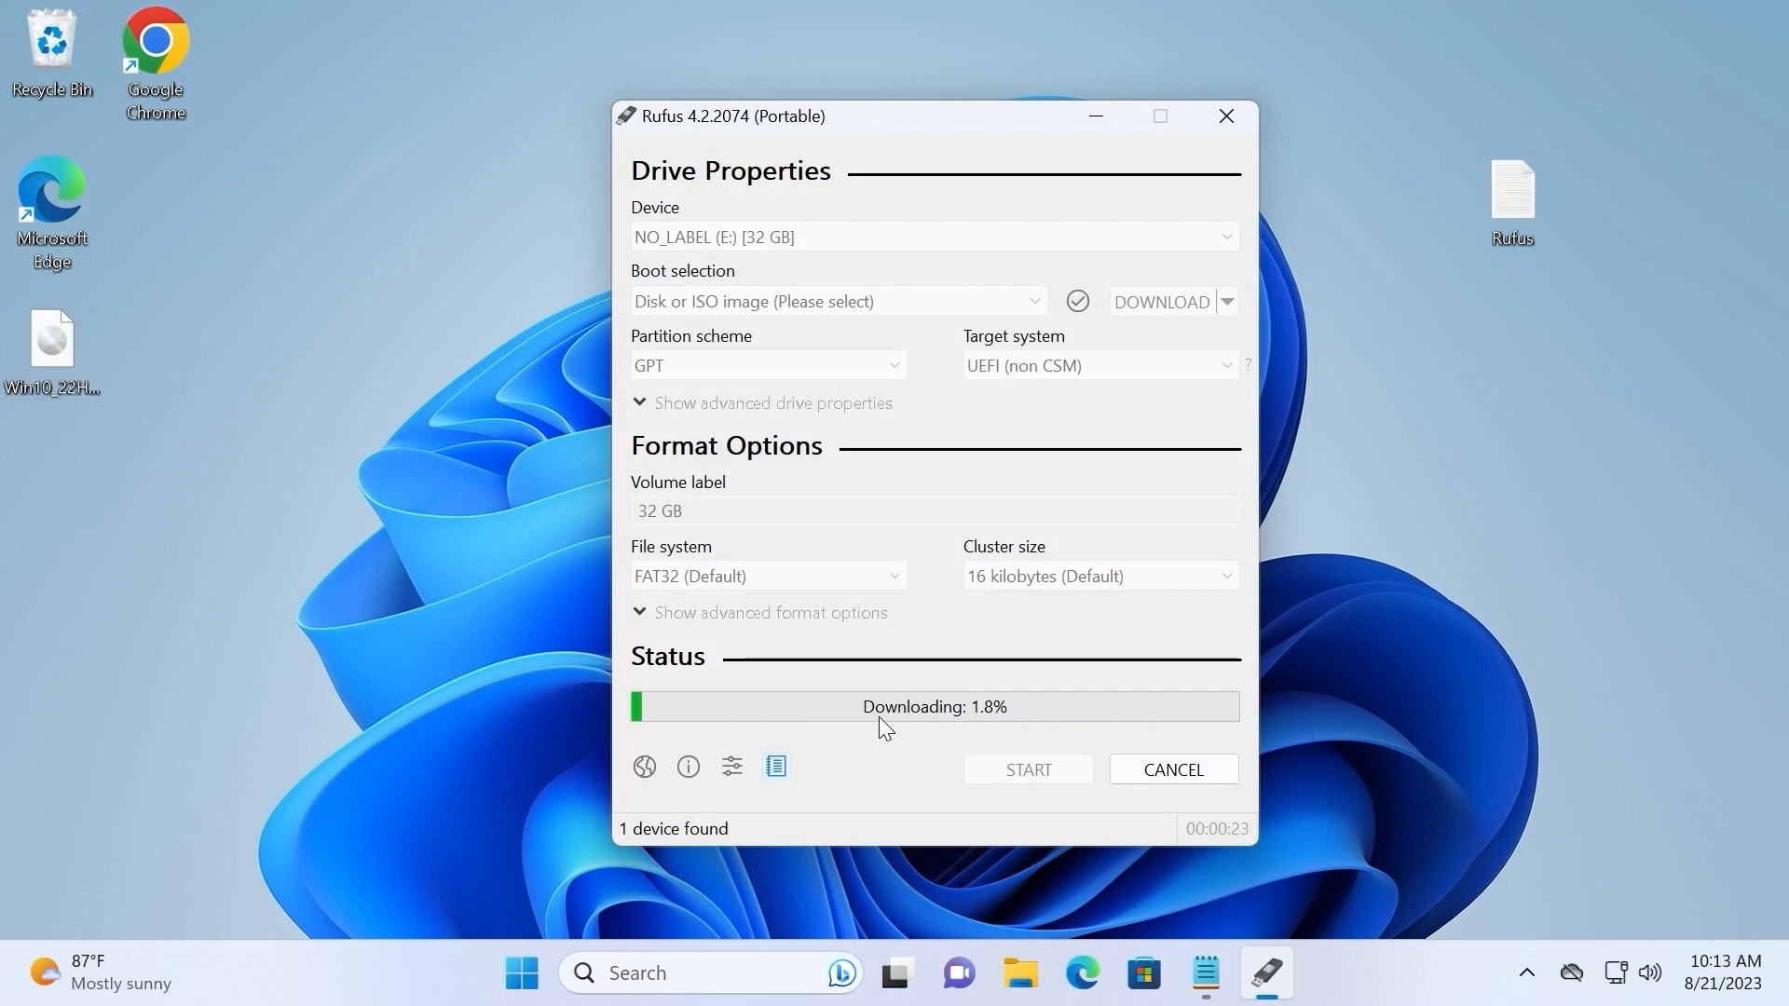